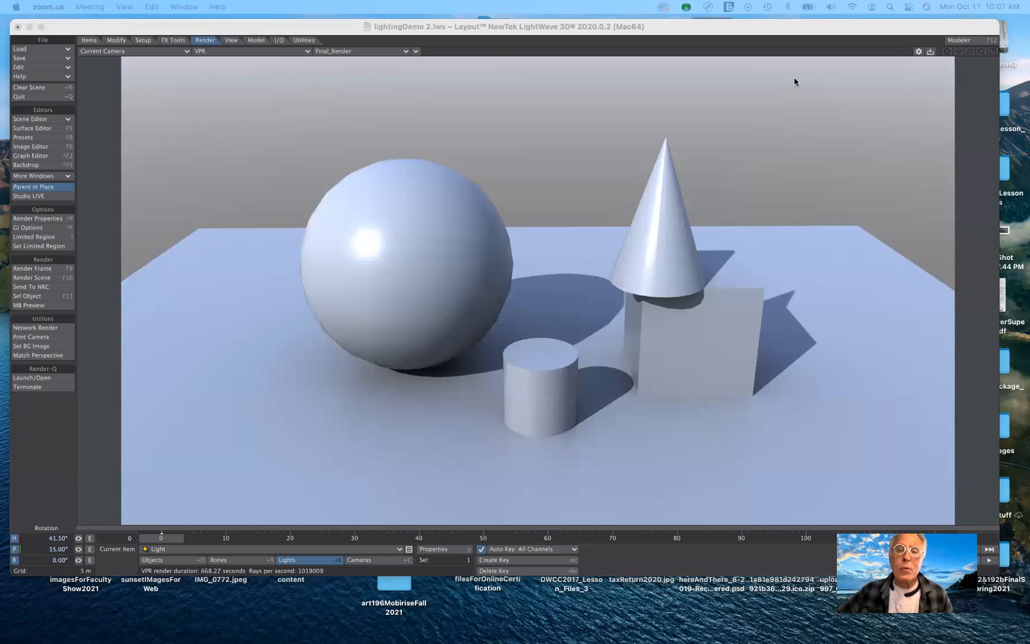
Open the light properties for the scene's existing distant light.
{"action": "left_click", "coordinate": [657, 24]}
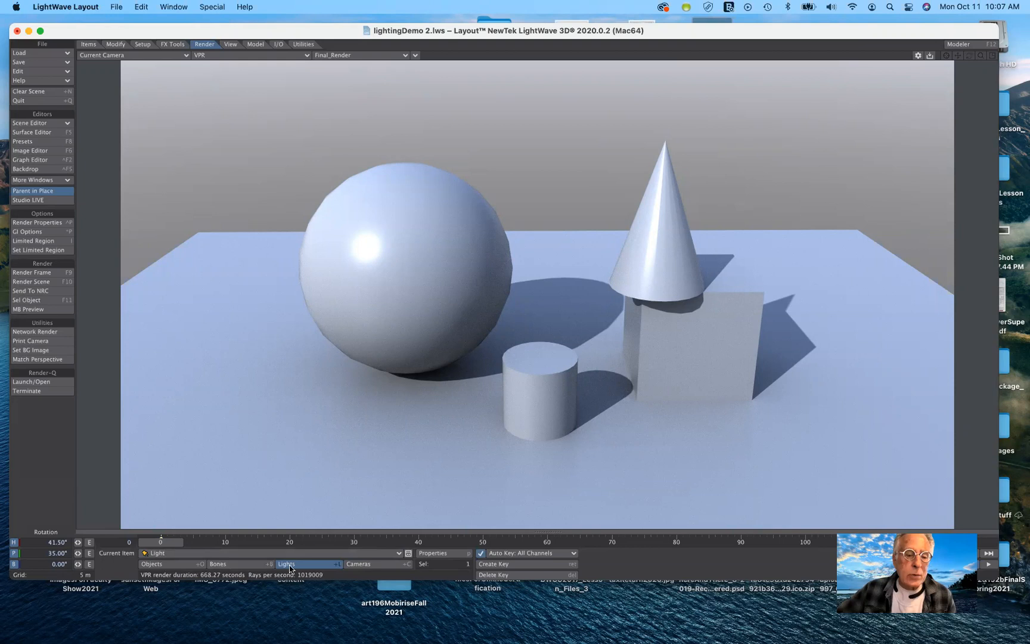
{"action": "left_click", "coordinate": [318, 554]}
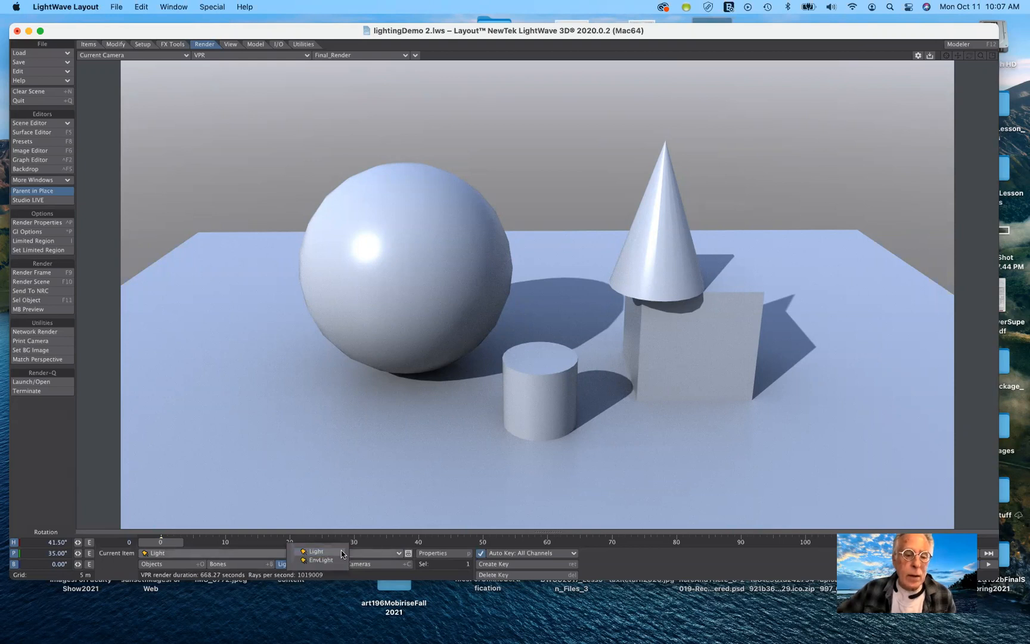
{"action": "left_click", "coordinate": [329, 498]}
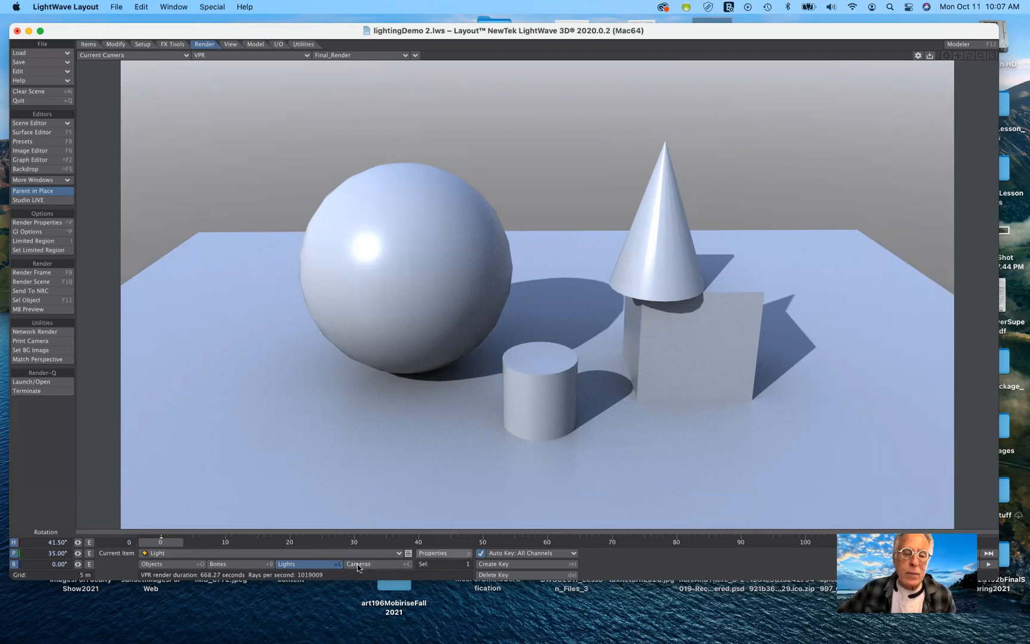
{"action": "left_click", "coordinate": [437, 554]}
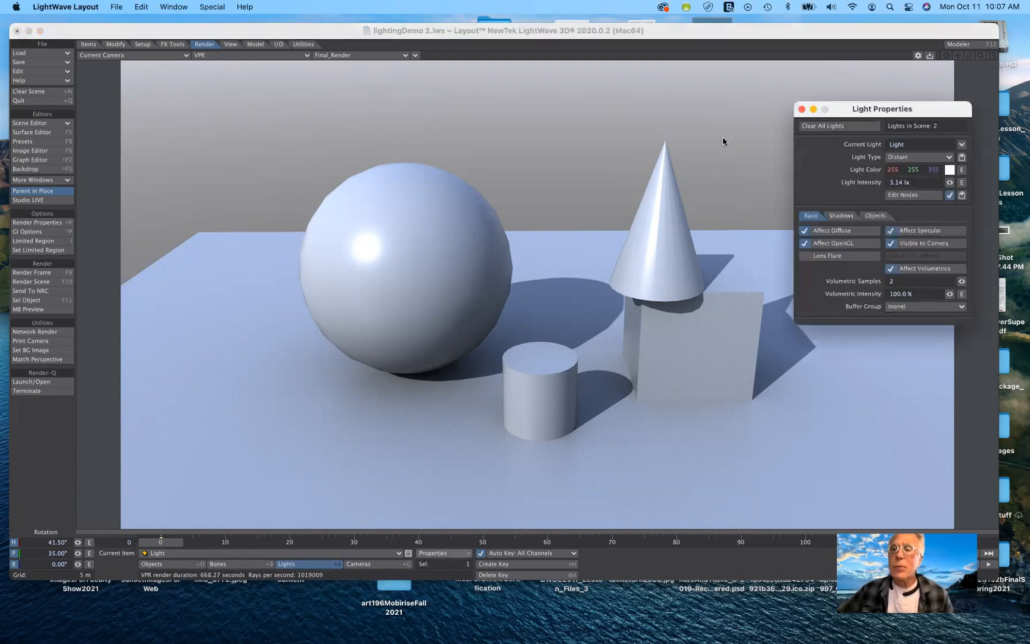
{"action": "left_click_drag", "start_coordinate": [879, 113], "coordinate": [901, 69]}
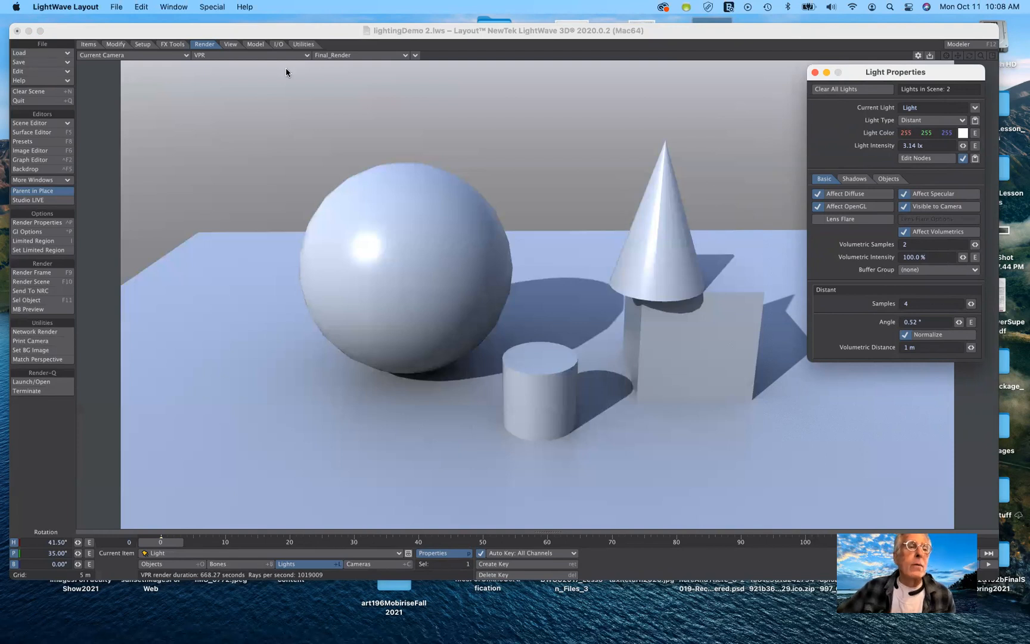
Add an Ambient light, keeping the name Ambient.
{"action": "key", "text": "p"}
{"action": "left_click", "coordinate": [88, 45]}
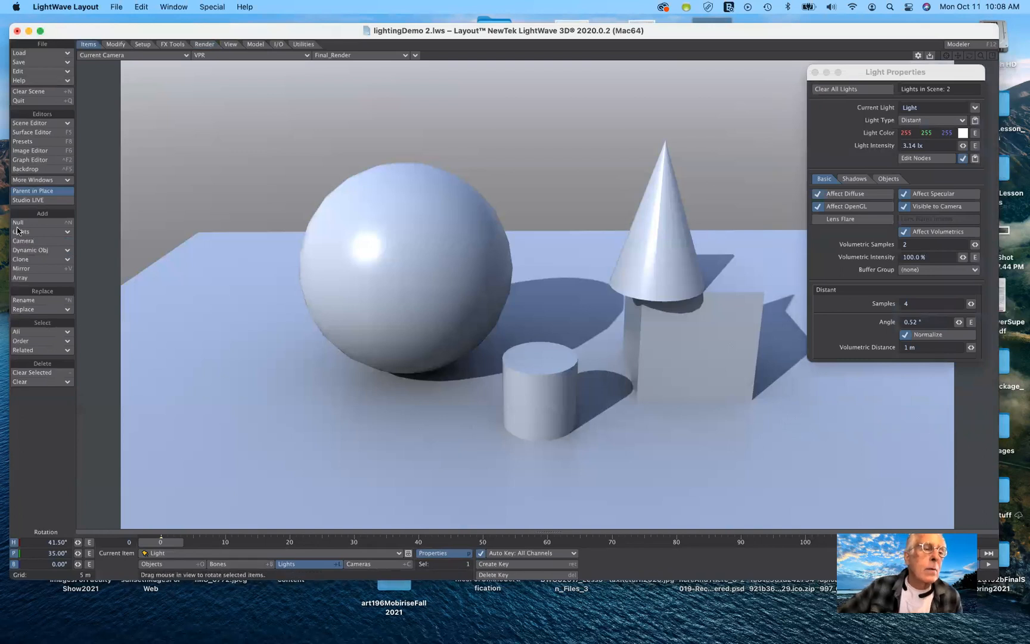
{"action": "left_click", "coordinate": [69, 230]}
{"action": "left_click", "coordinate": [69, 231]}
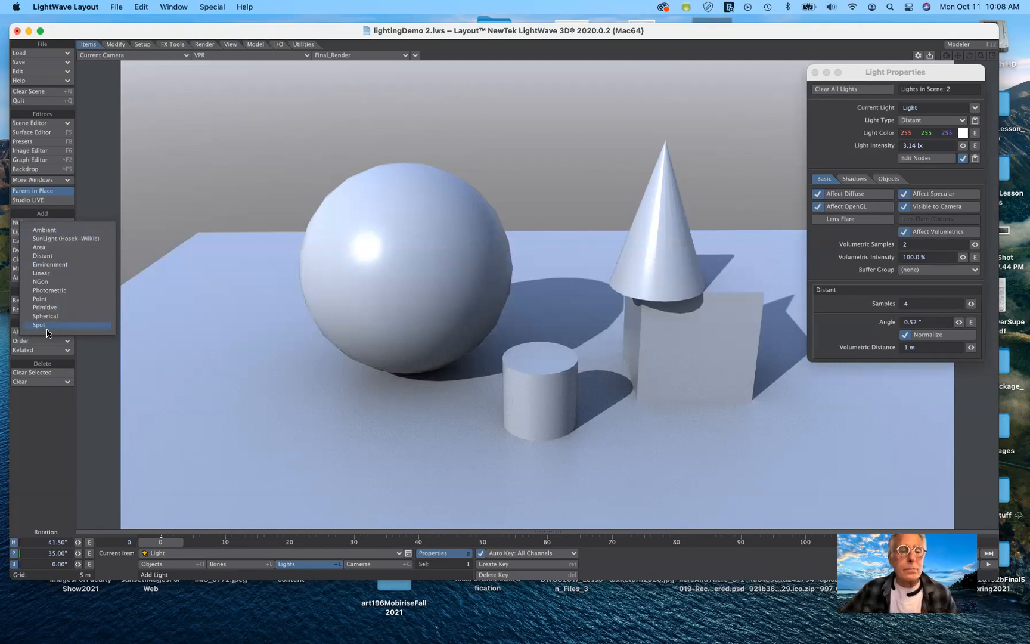
{"action": "left_click", "coordinate": [46, 230]}
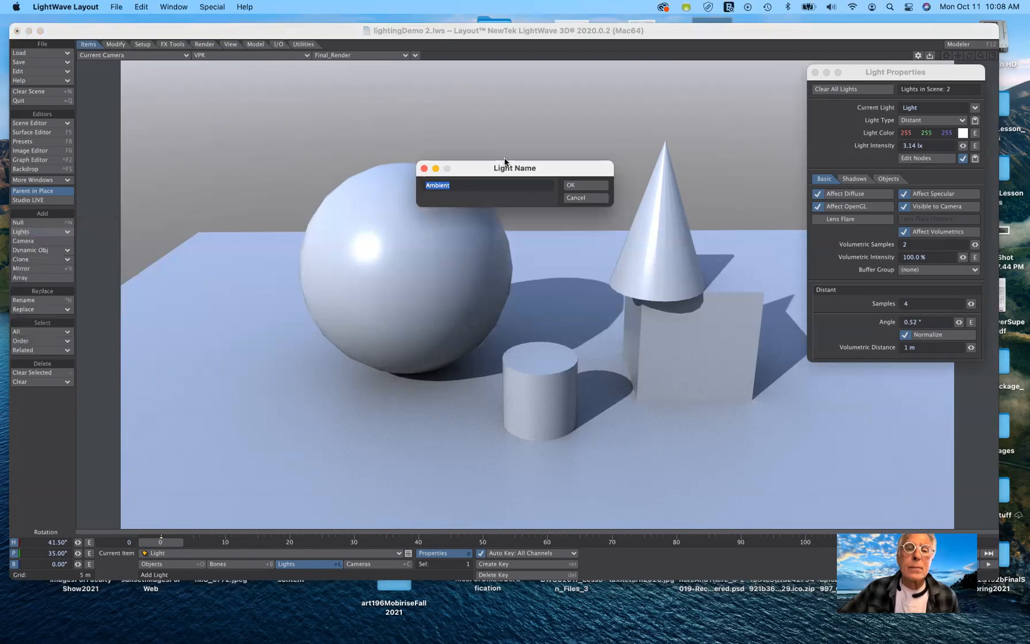
{"action": "left_click_drag", "start_coordinate": [504, 162], "coordinate": [505, 99]}
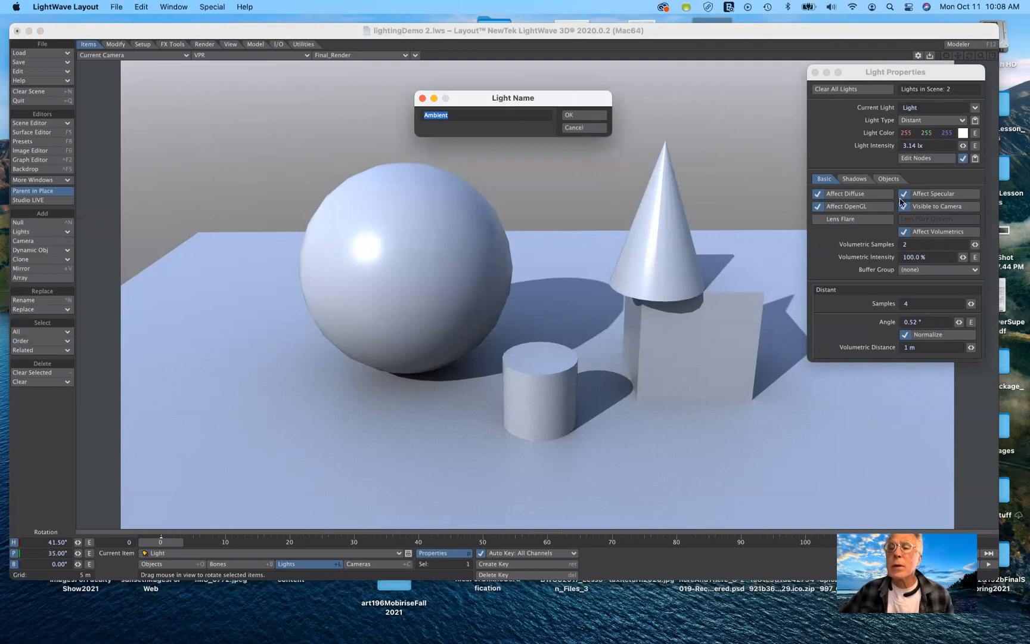
{"action": "left_click_drag", "start_coordinate": [930, 69], "coordinate": [913, 70]}
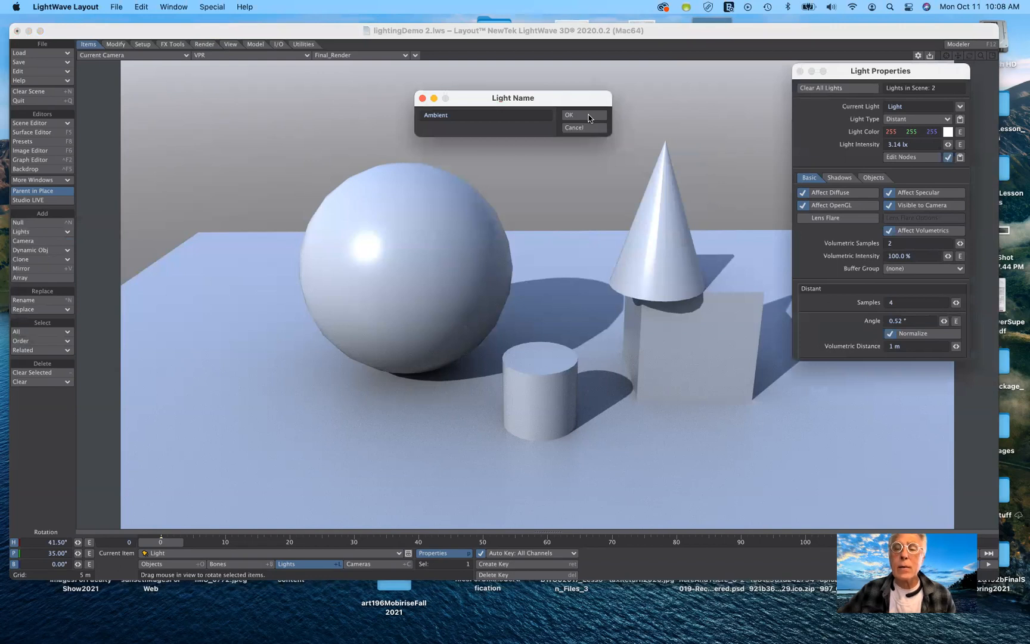
{"action": "left_click", "coordinate": [588, 116]}
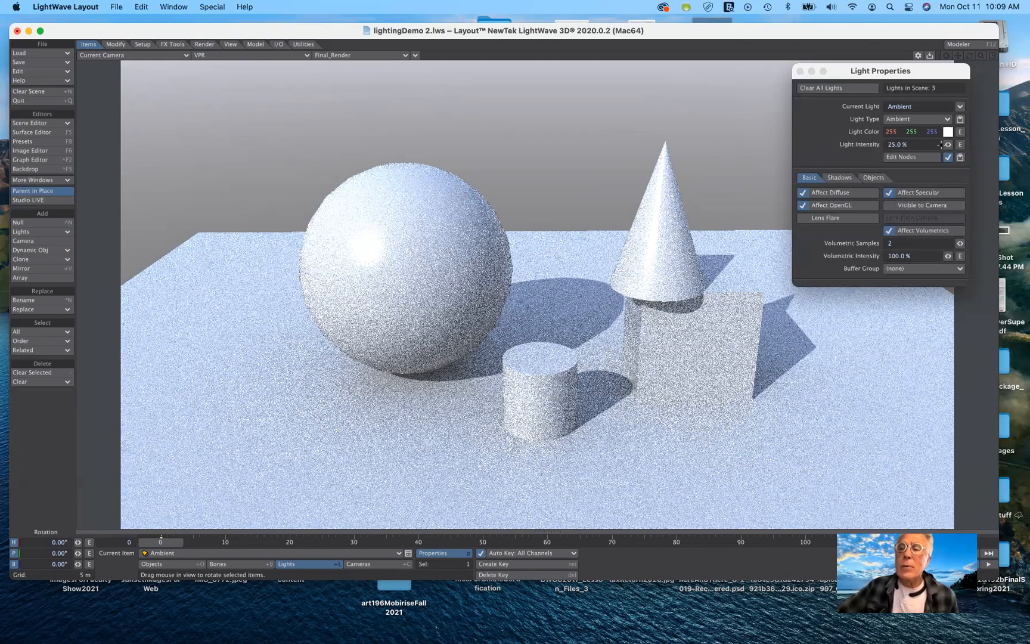
Set the ambient light's intensity to 5%.
{"action": "left_click", "coordinate": [908, 144]}
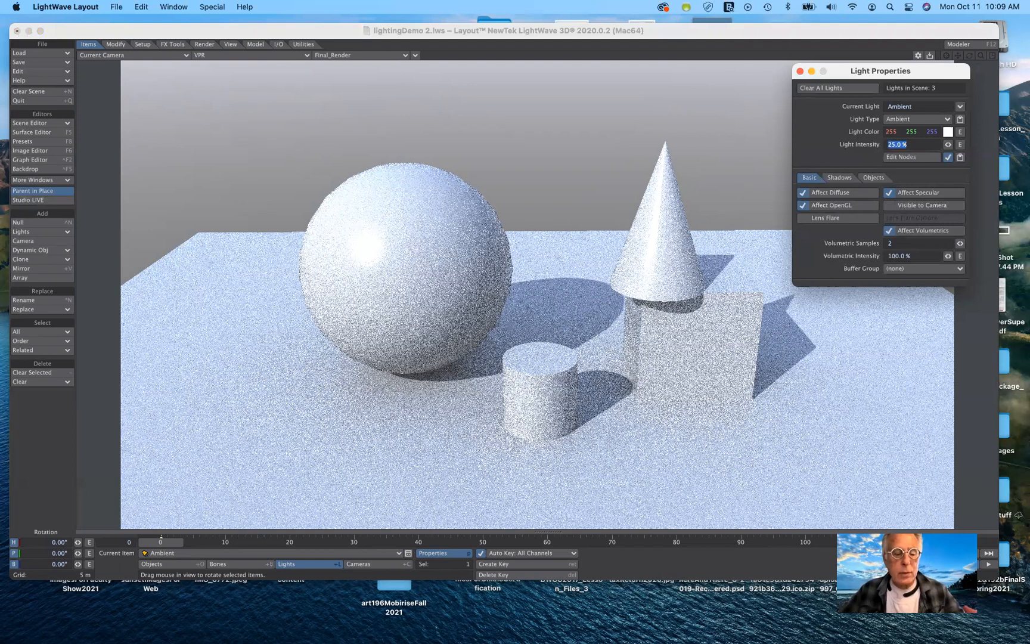
{"action": "type", "text": "5"}
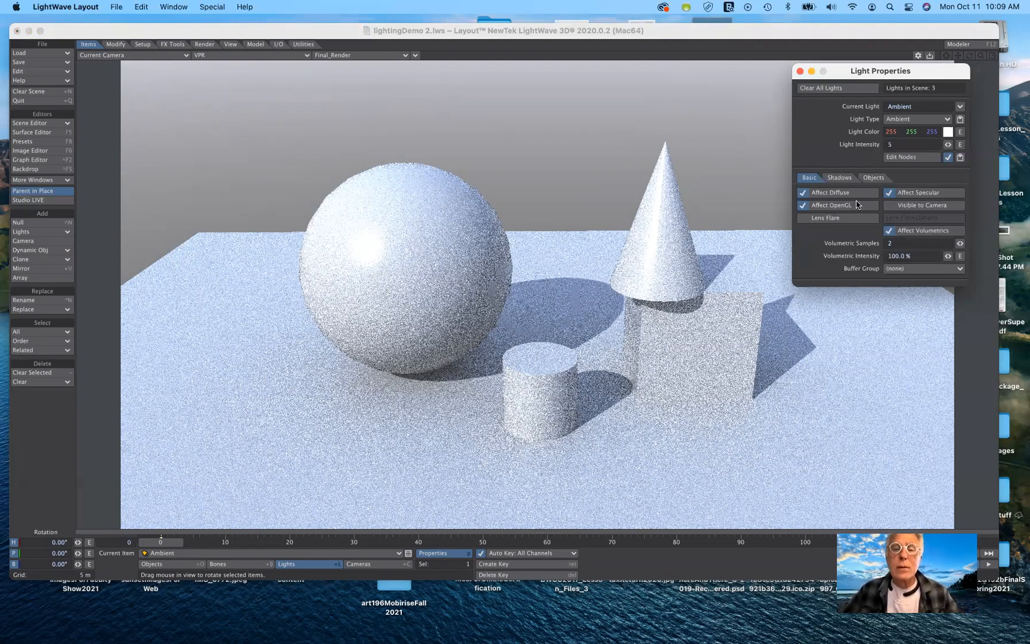
{"action": "key", "text": "Tab"}
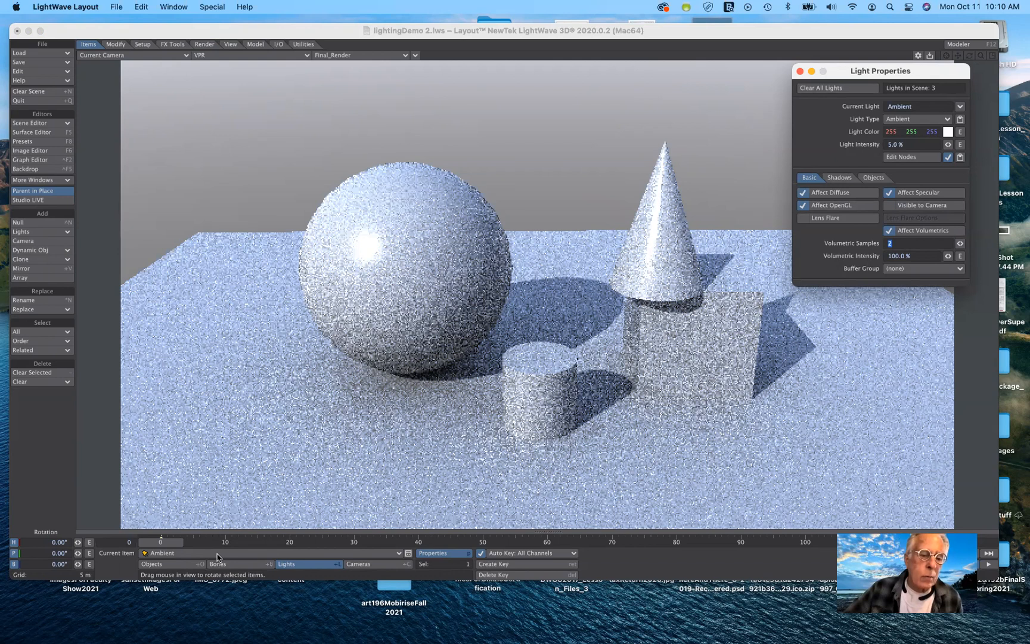
Make the distant light named Light the current item and show its properties again.
{"action": "key", "text": "p"}
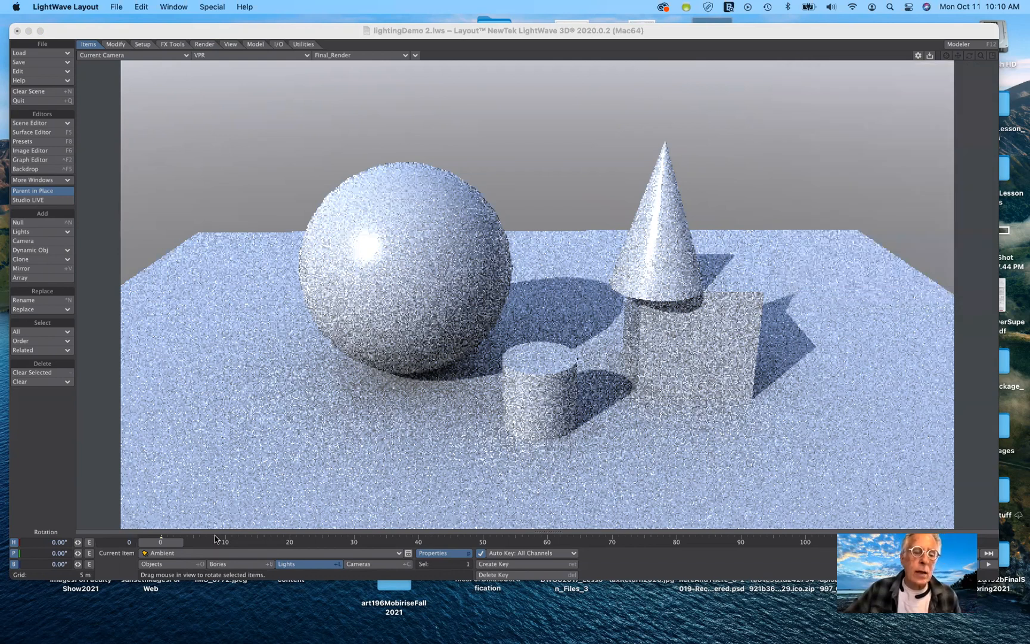
{"action": "left_click", "coordinate": [215, 553]}
{"action": "left_click", "coordinate": [215, 537]}
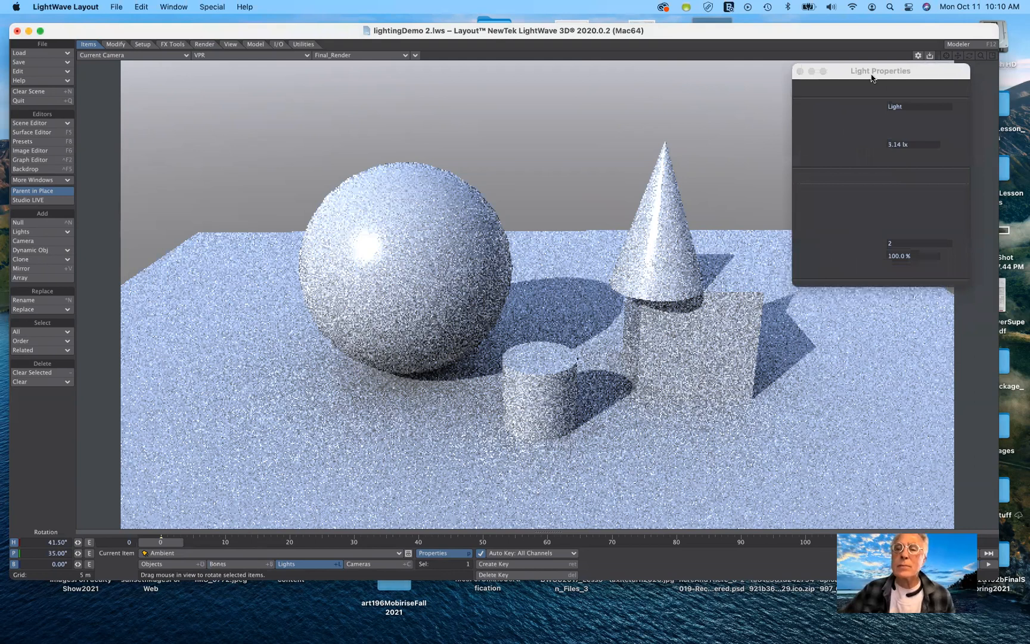
{"action": "left_click_drag", "start_coordinate": [871, 74], "coordinate": [872, 85]}
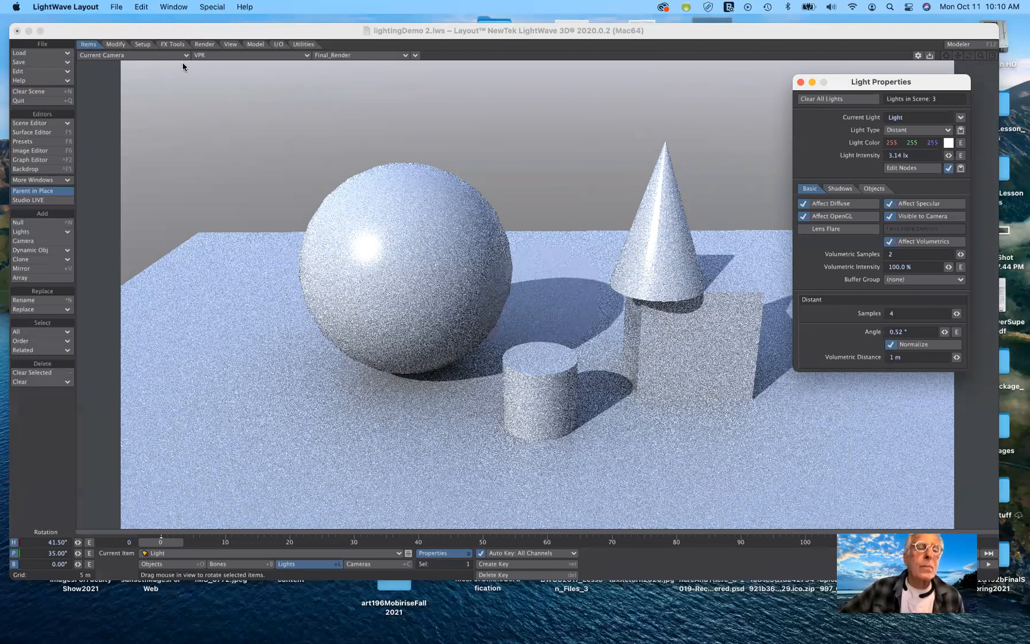
Open the Effects backdrop settings and switch off the Backdrop environment.
{"action": "key", "text": "ctrl+F5"}
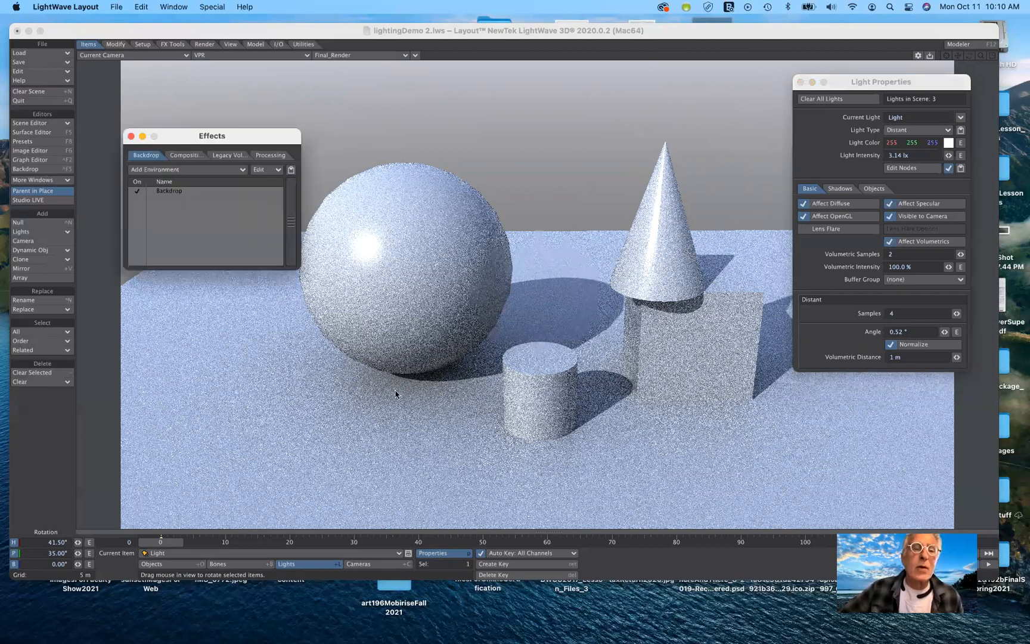
{"action": "left_click_drag", "start_coordinate": [176, 133], "coordinate": [183, 72]}
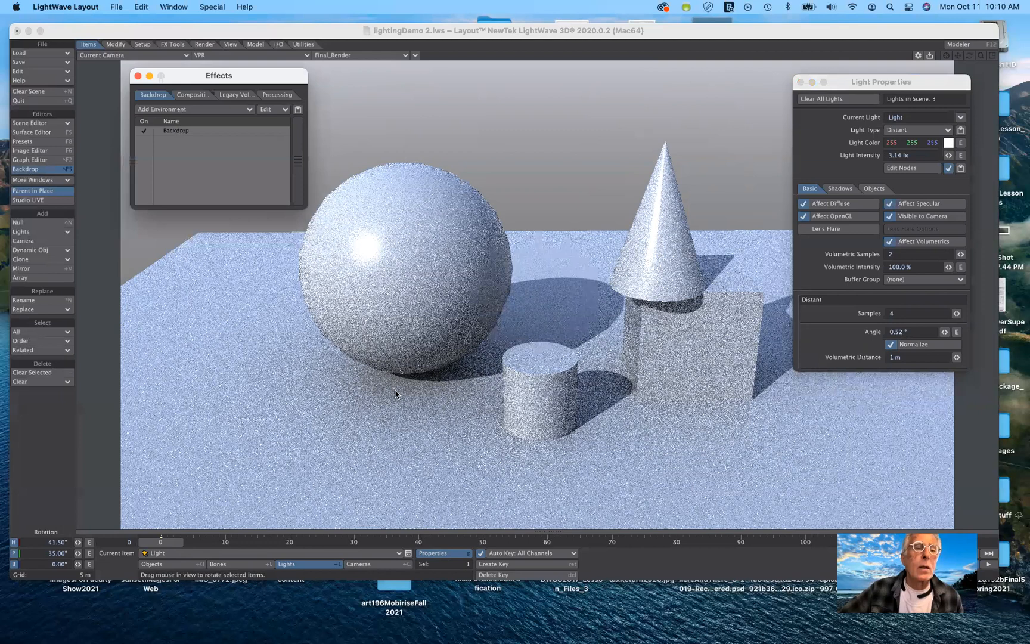
{"action": "left_click", "coordinate": [179, 133]}
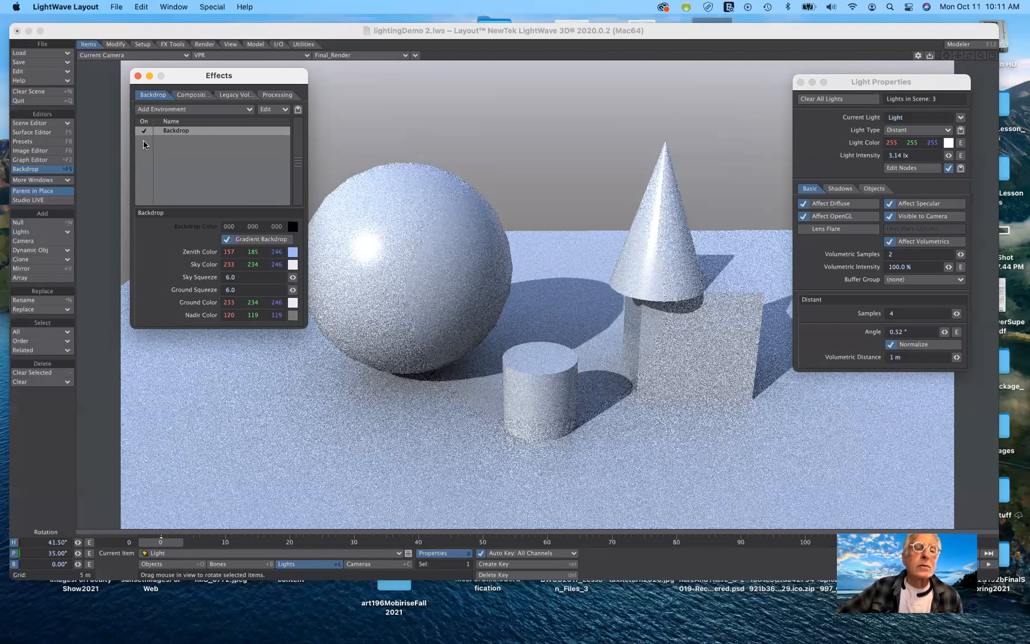
{"action": "left_click", "coordinate": [144, 130]}
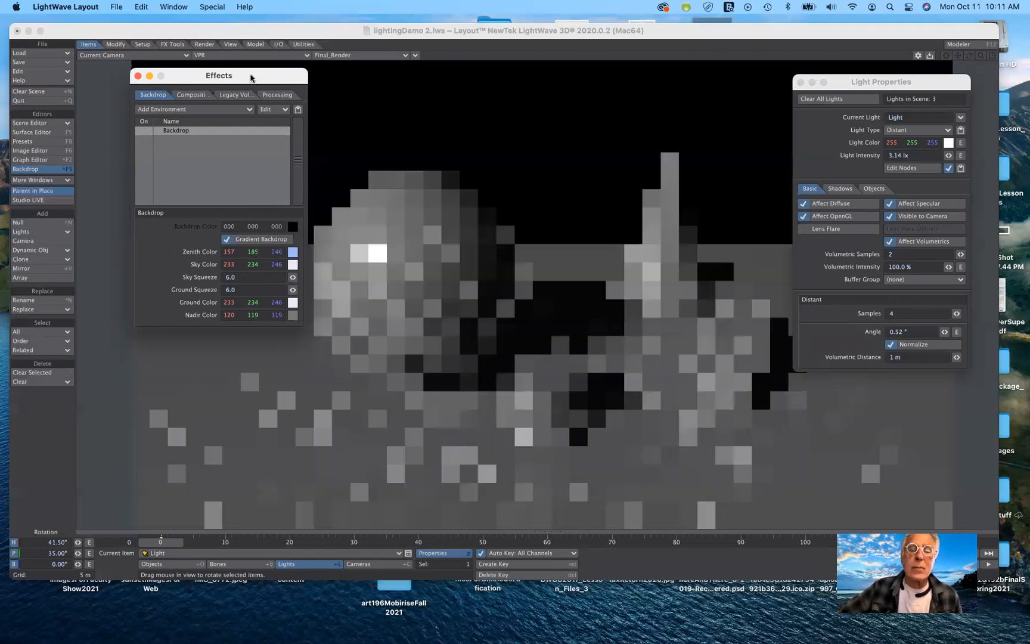
{"action": "left_click_drag", "start_coordinate": [251, 78], "coordinate": [228, 239]}
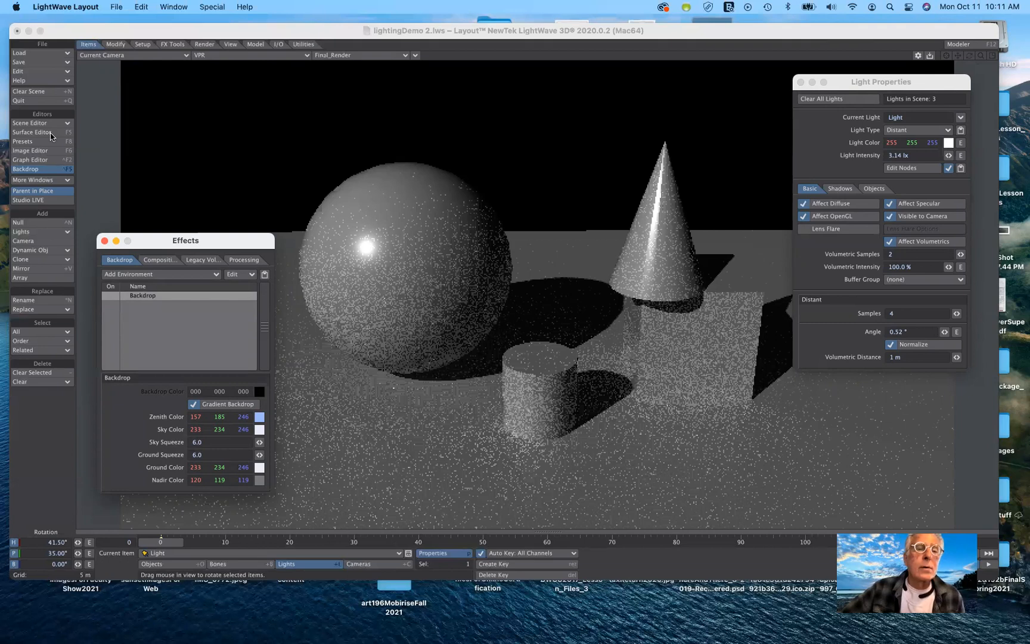
Open the Surface Editor and set the default material's color to white 255 255 255.
{"action": "key", "text": "Tab"}
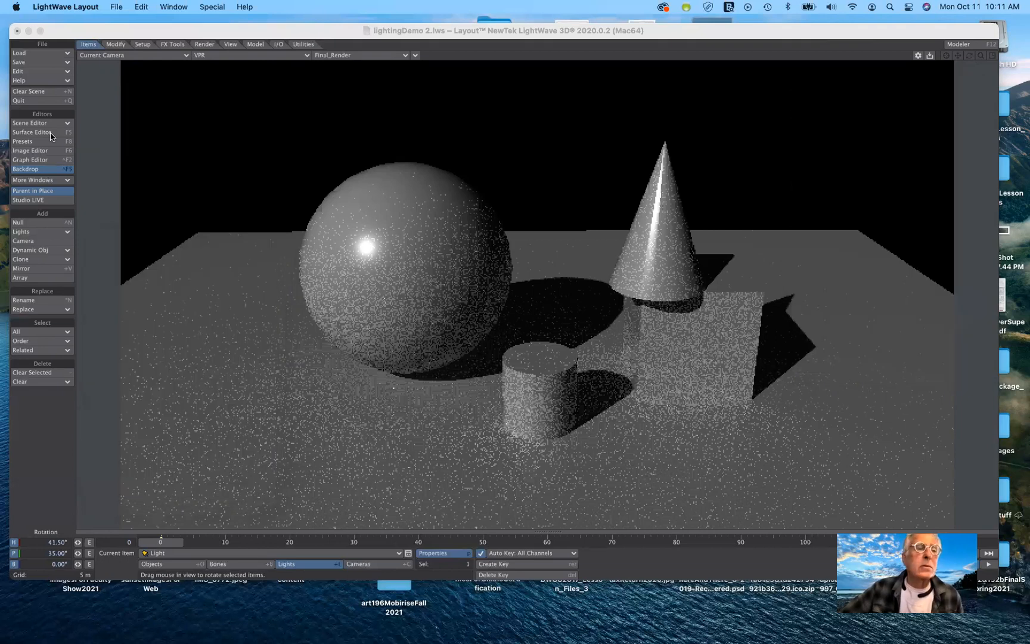
{"action": "key", "text": "Tab"}
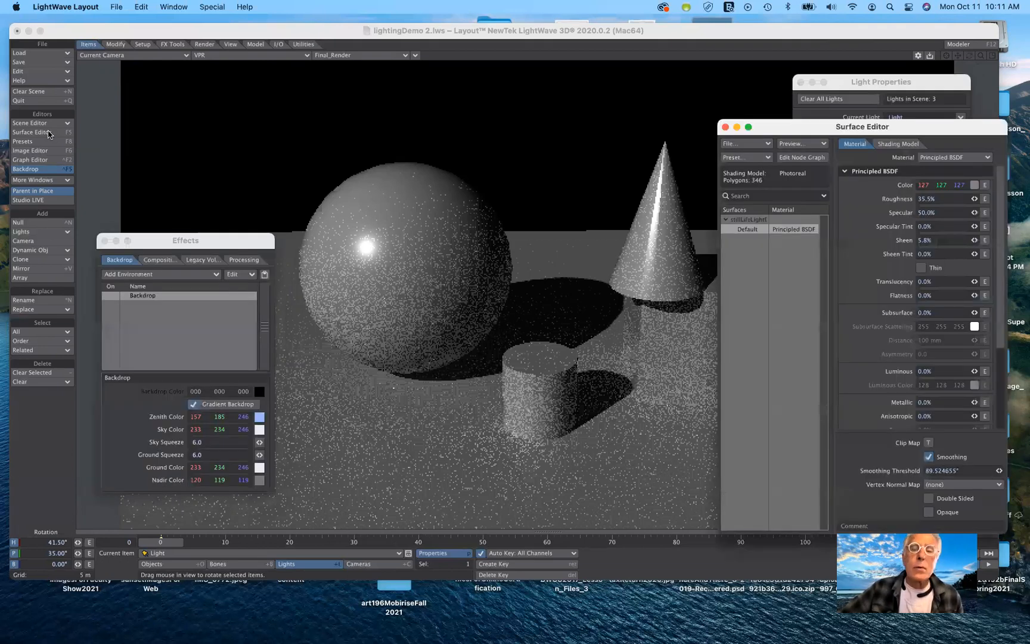
{"action": "key", "text": "Tab"}
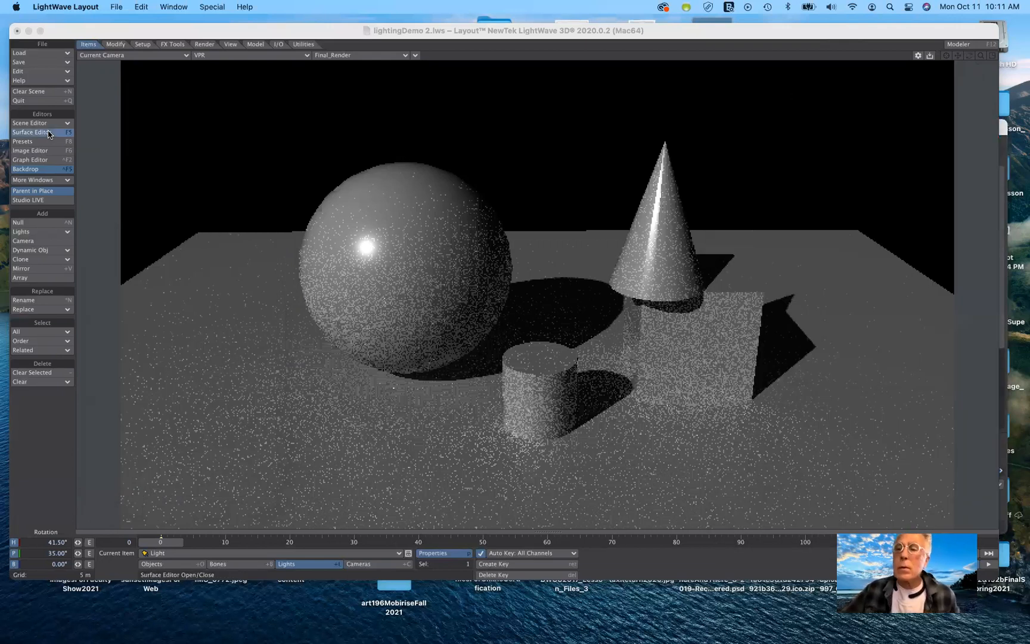
{"action": "key", "text": "Tab"}
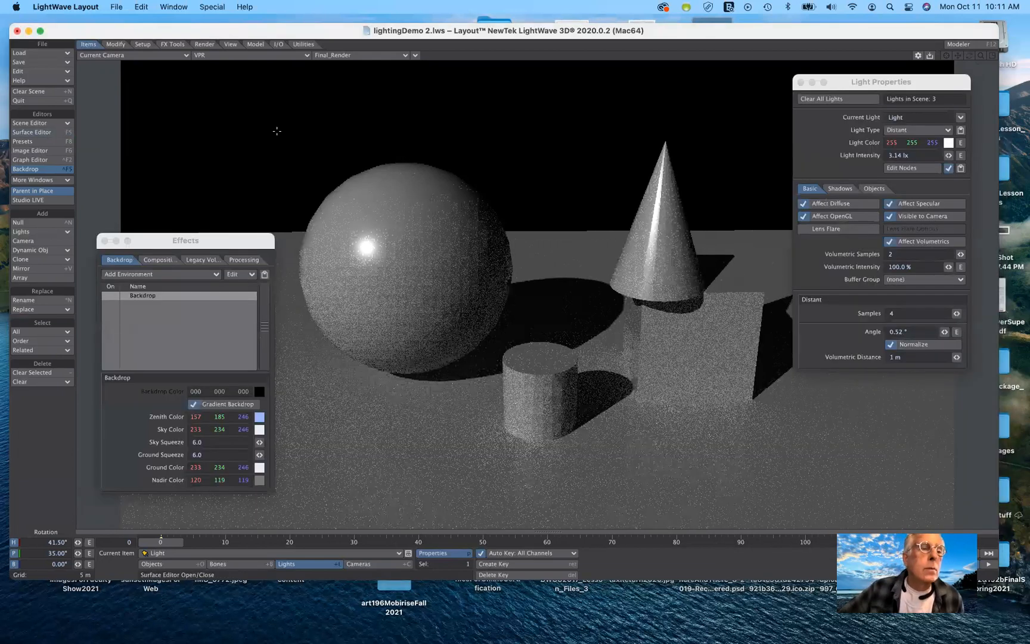
{"action": "left_click", "coordinate": [51, 132]}
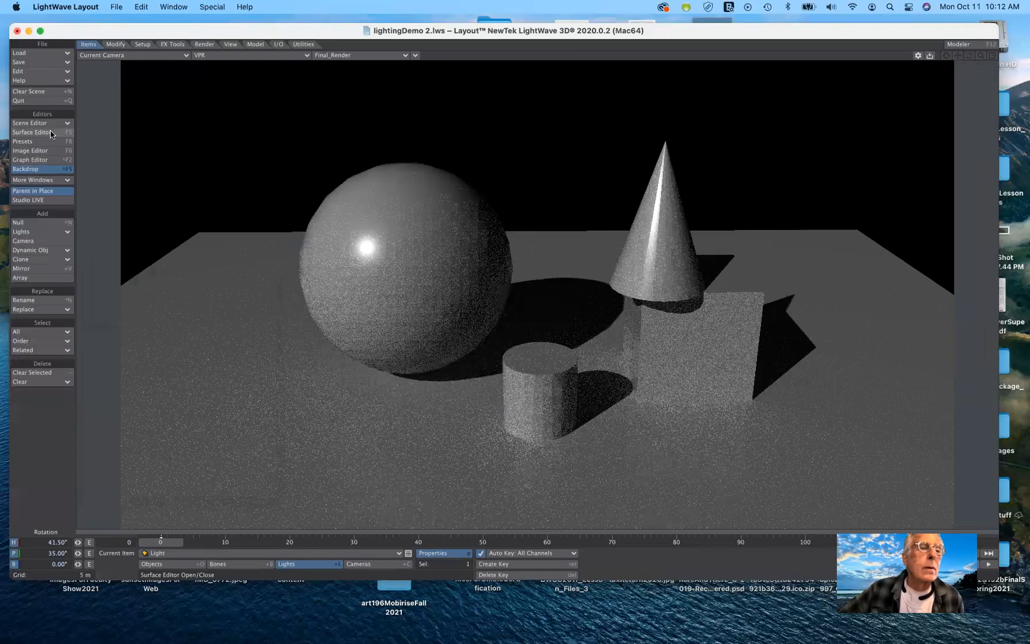
{"action": "left_click", "coordinate": [50, 132]}
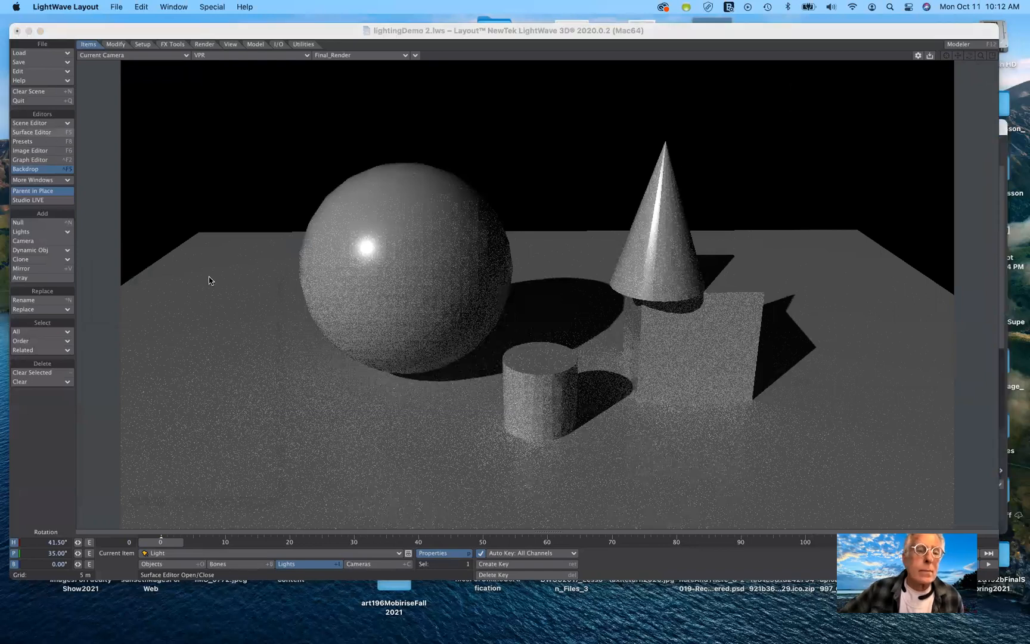
{"action": "left_click", "coordinate": [209, 280]}
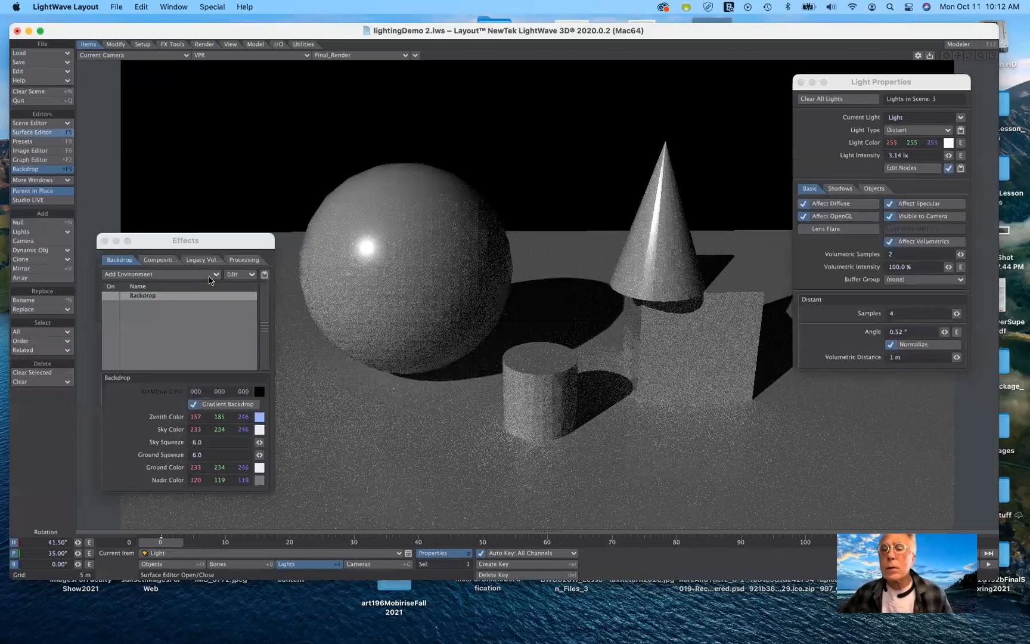
{"action": "left_click", "coordinate": [747, 231]}
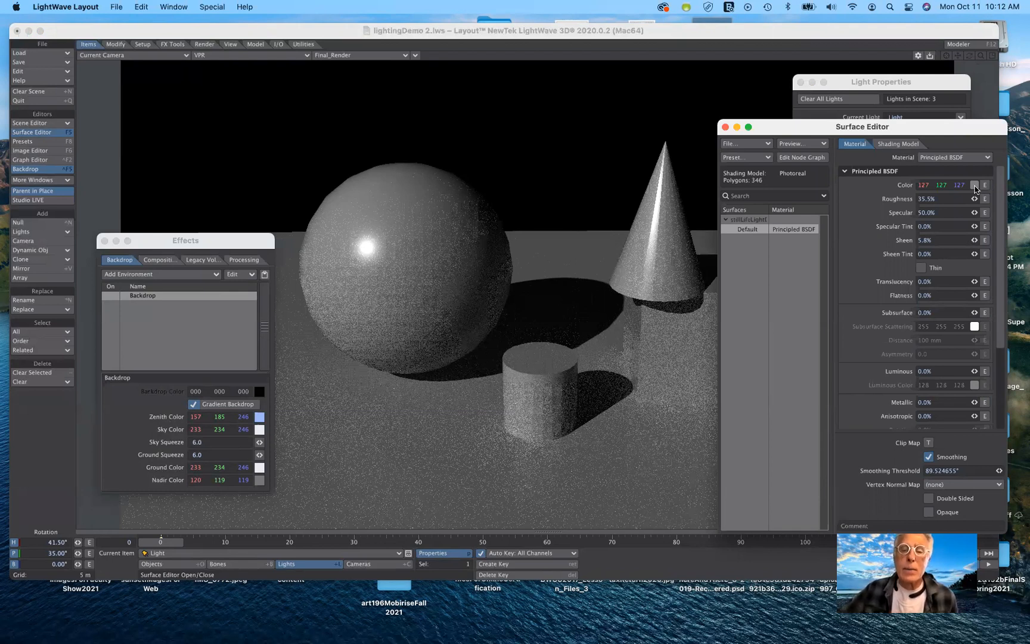
{"action": "left_click", "coordinate": [975, 188]}
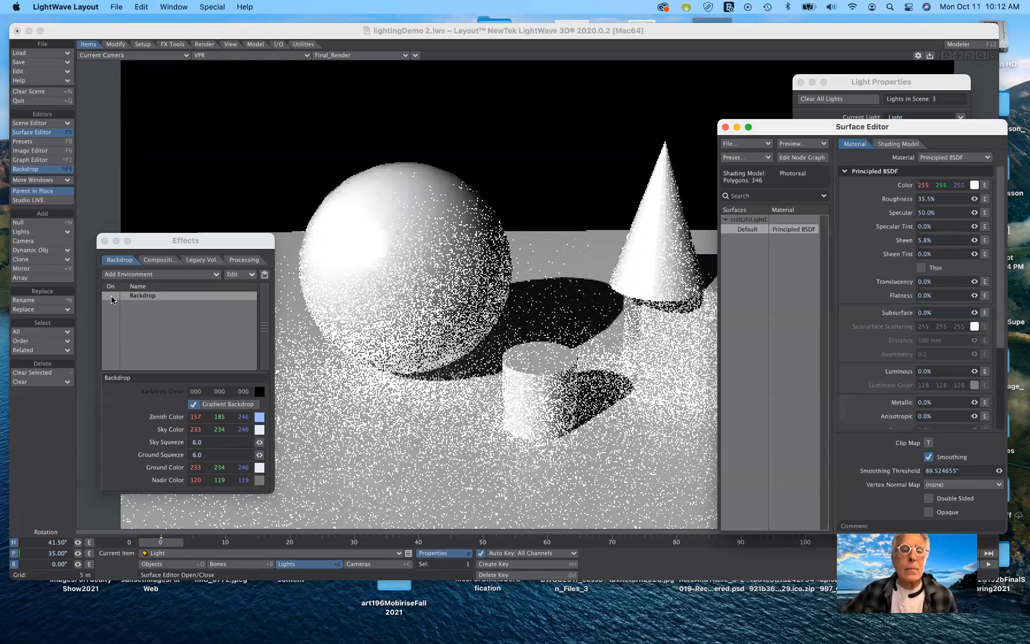
Toggle the Backdrop environment off and on, leaving it enabled.
{"action": "left_click", "coordinate": [112, 298]}
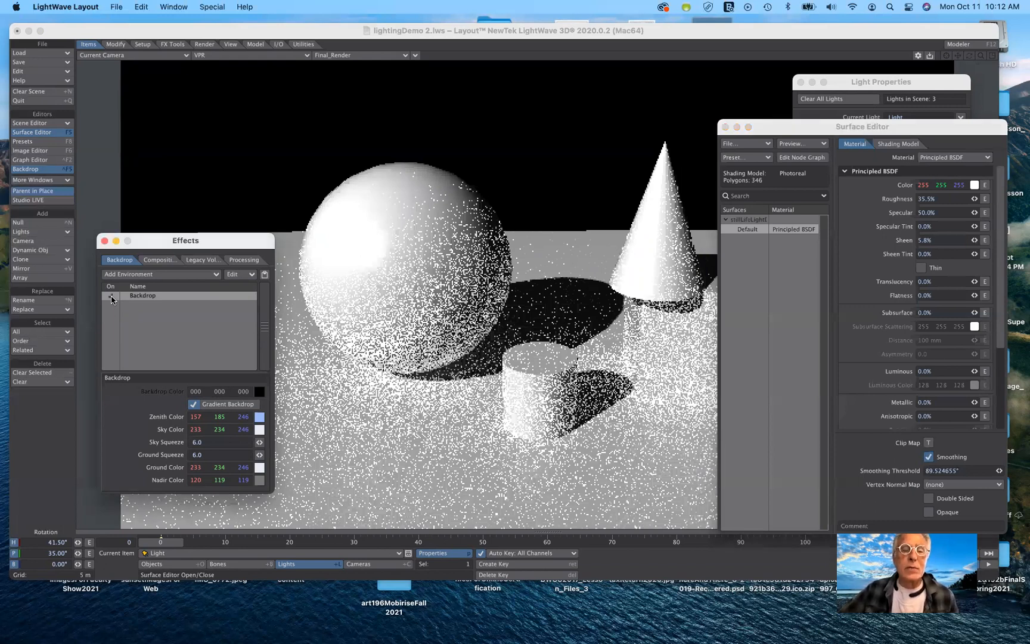
{"action": "left_click", "coordinate": [112, 298]}
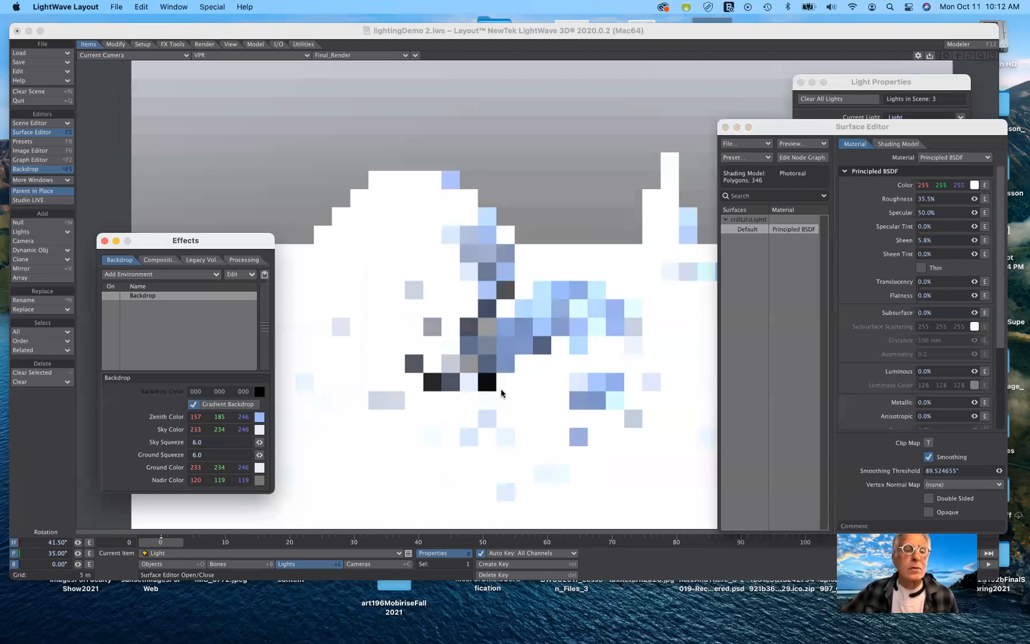
{"action": "left_click", "coordinate": [118, 296]}
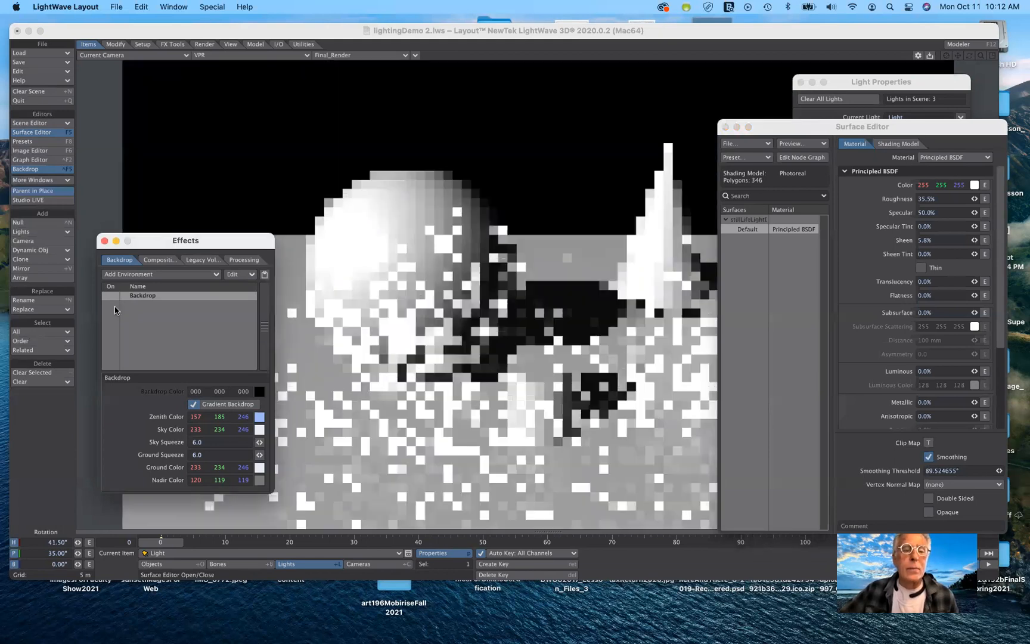
{"action": "left_click", "coordinate": [111, 296]}
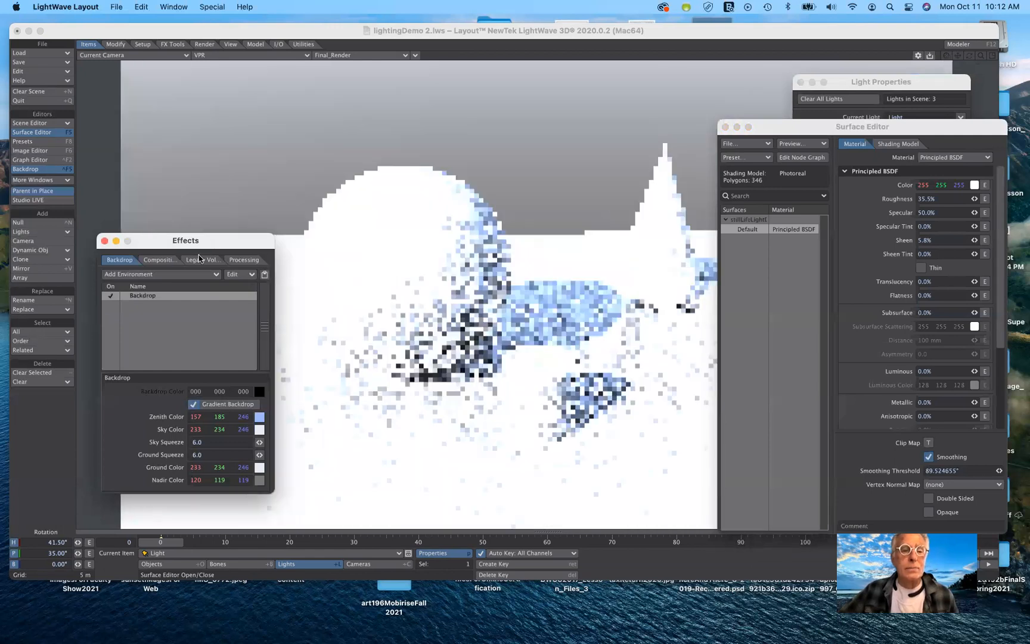
Switch off the Backdrop environment in the Effects backdrop list.
{"action": "left_click_drag", "start_coordinate": [198, 242], "coordinate": [158, 226]}
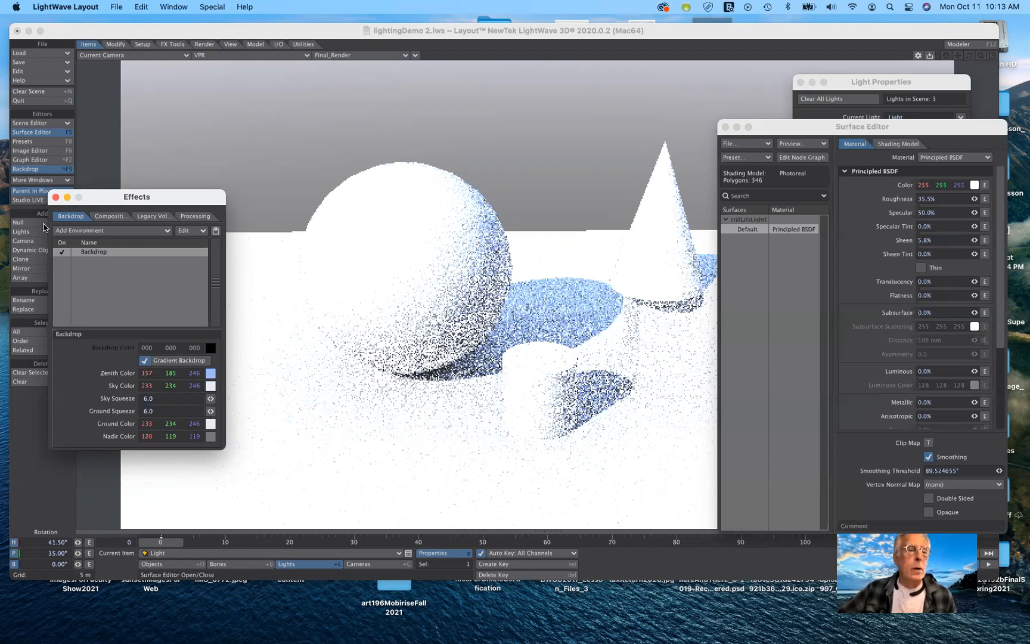
{"action": "left_click", "coordinate": [61, 252]}
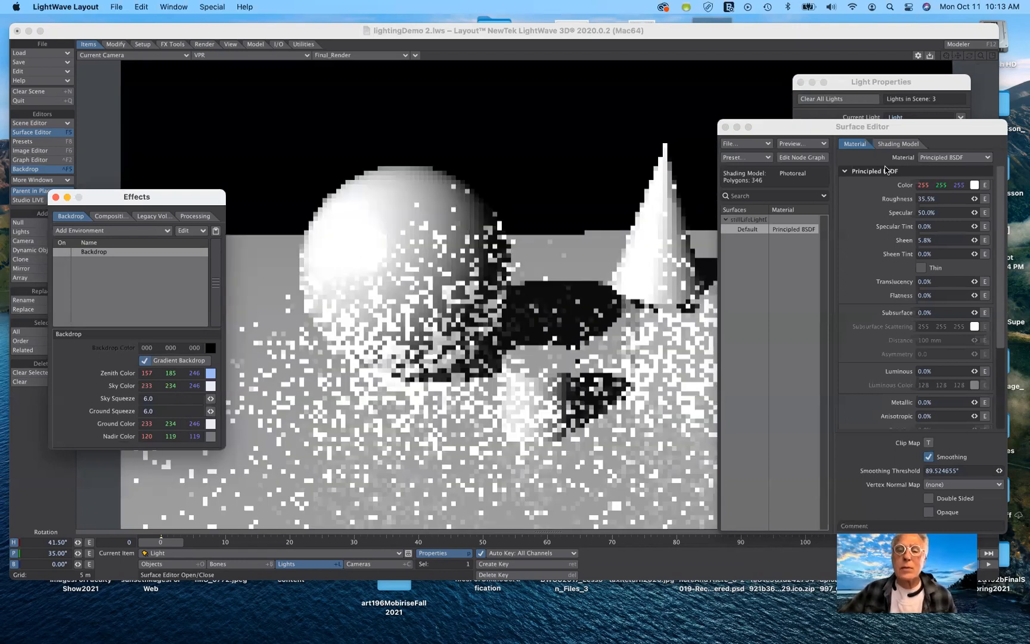
Change the viewport to look through the current light.
{"action": "left_click_drag", "start_coordinate": [787, 127], "coordinate": [887, 154]}
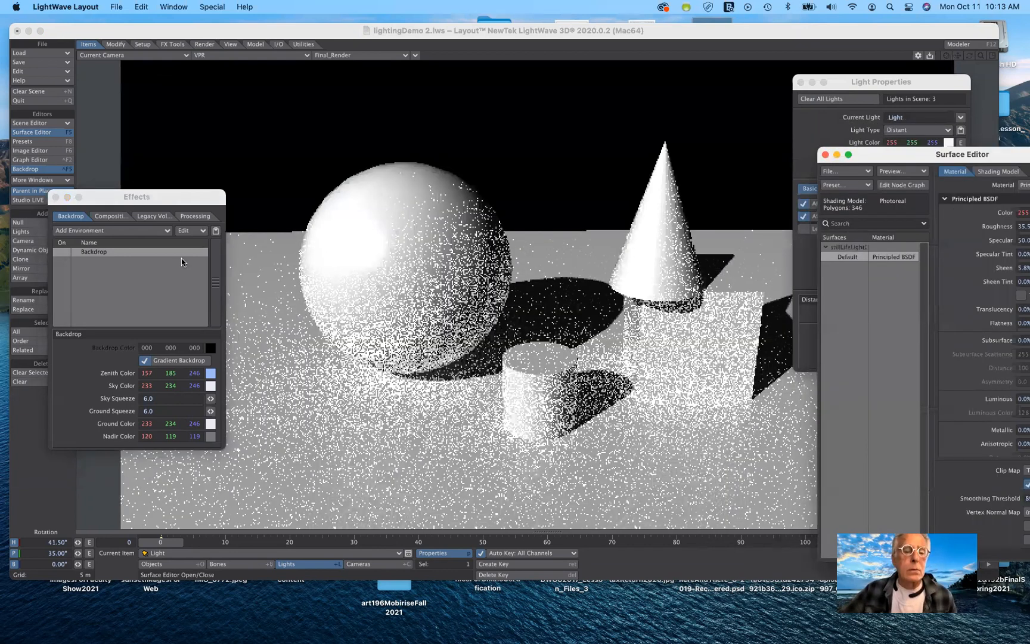
{"action": "left_click_drag", "start_coordinate": [150, 195], "coordinate": [191, 261]}
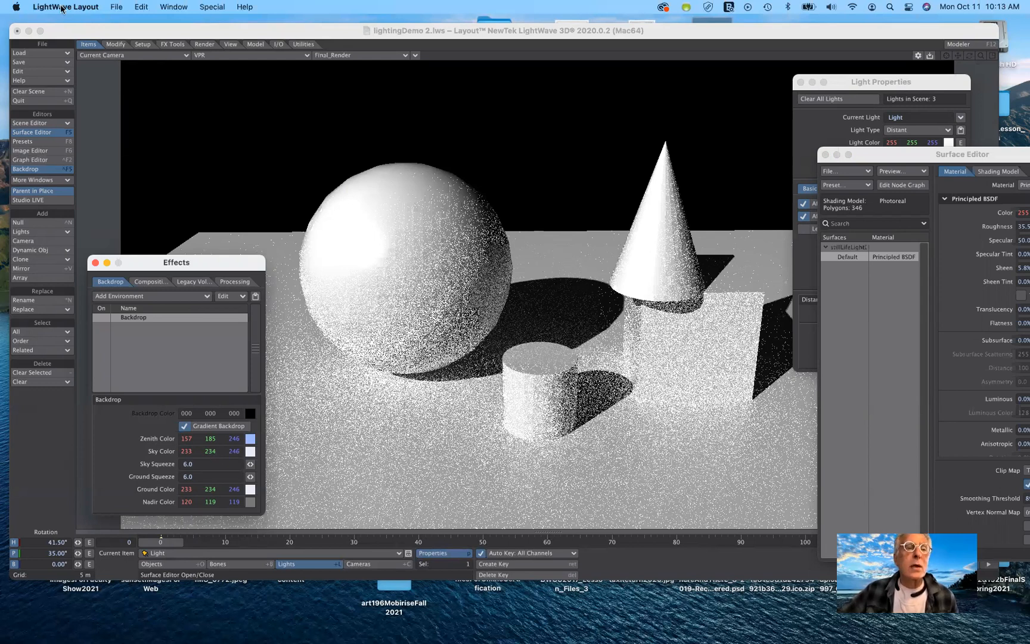
{"action": "left_click", "coordinate": [143, 59]}
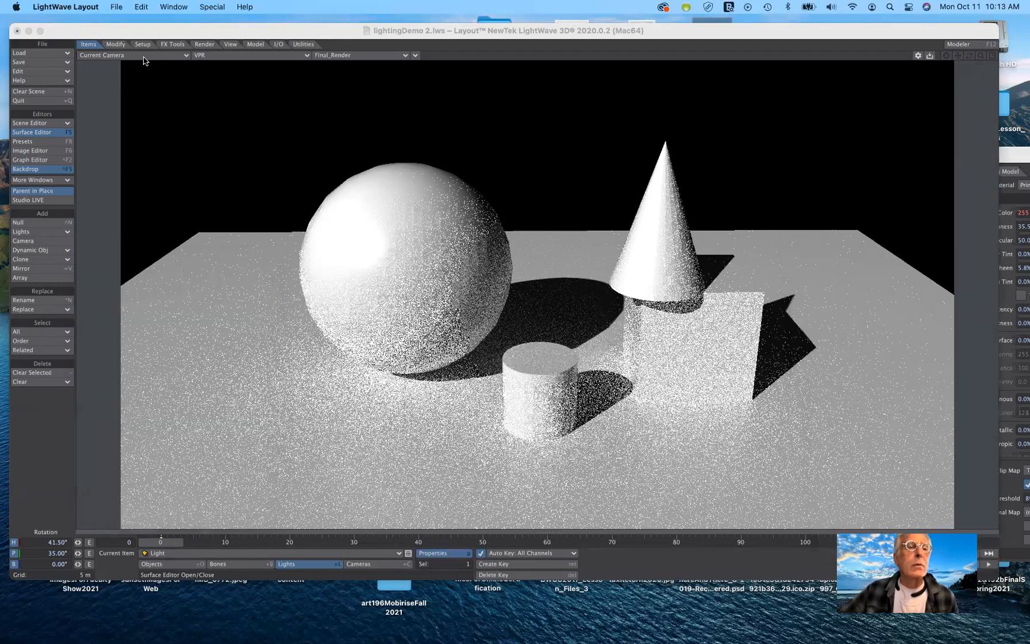
{"action": "mouse_move", "coordinate": [146, 89]}
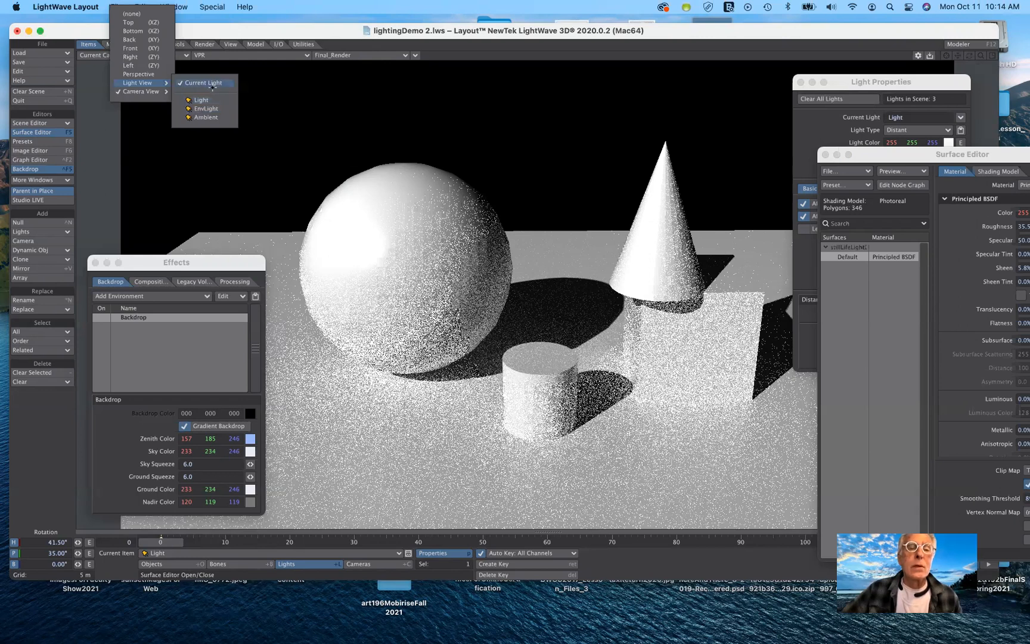
{"action": "left_click", "coordinate": [212, 85]}
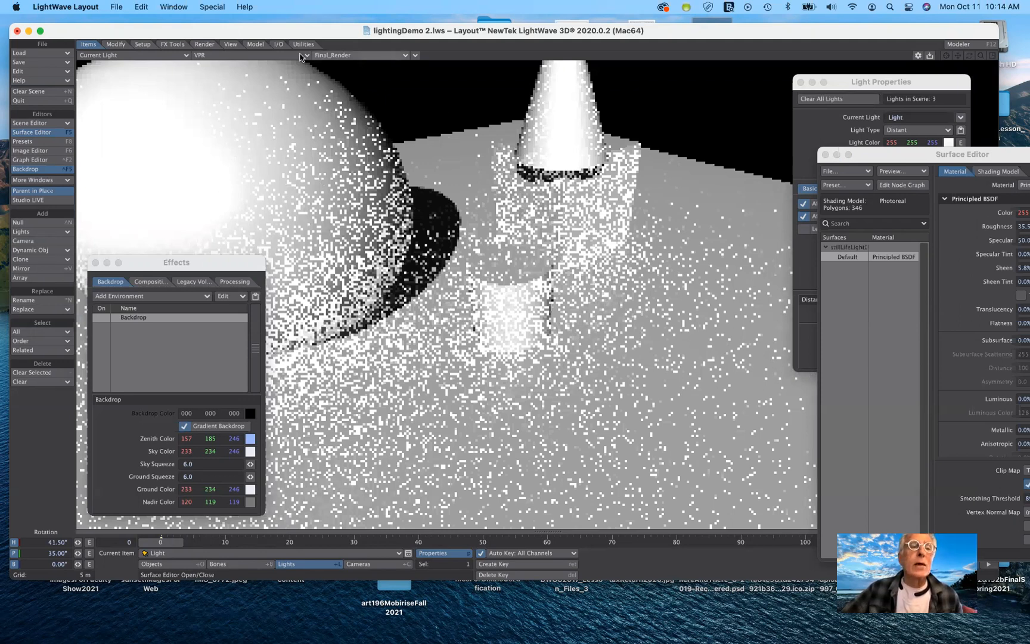
Switch the viewport back to the current camera view.
{"action": "left_click", "coordinate": [243, 56]}
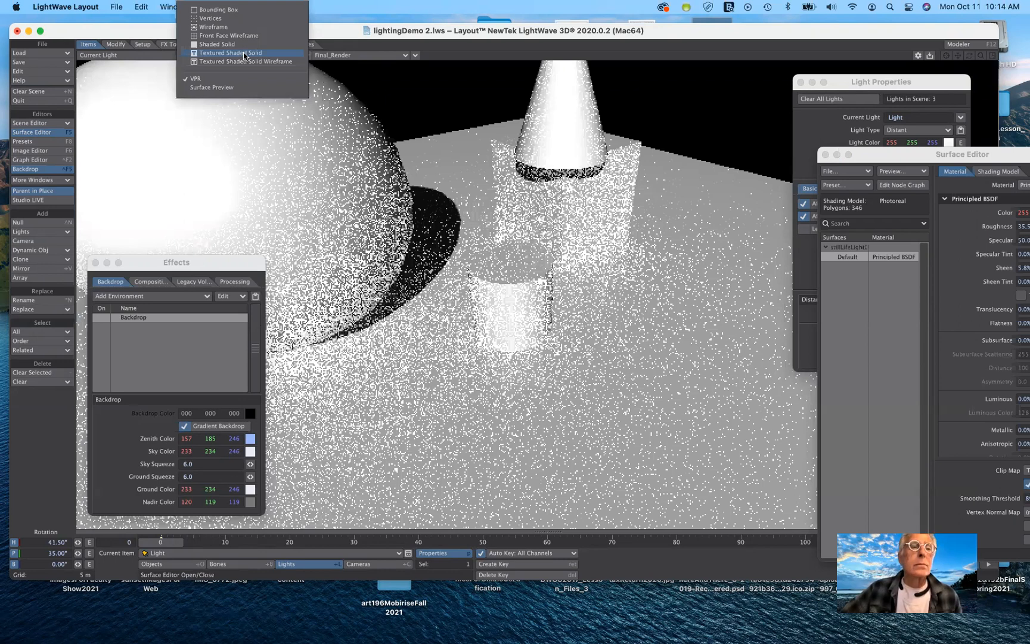
{"action": "left_click", "coordinate": [334, 29]}
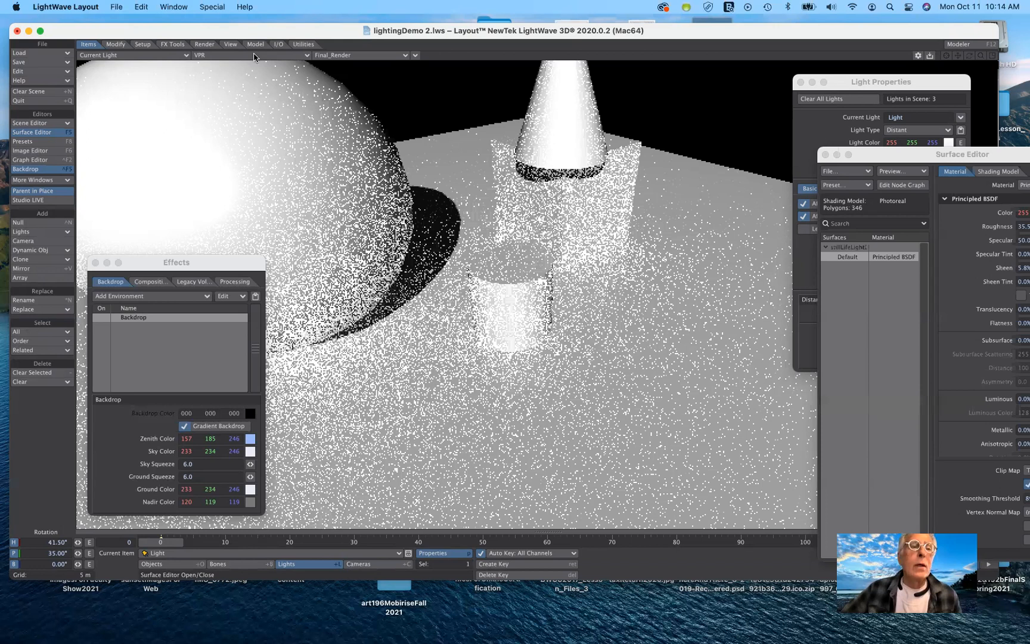
{"action": "left_click", "coordinate": [167, 58]}
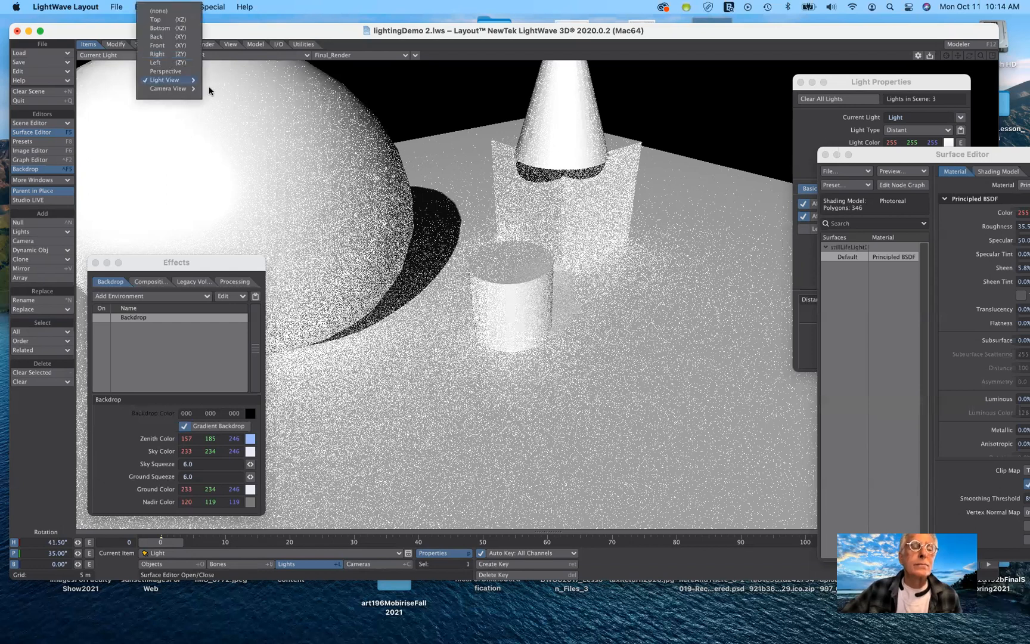
{"action": "mouse_move", "coordinate": [166, 90]}
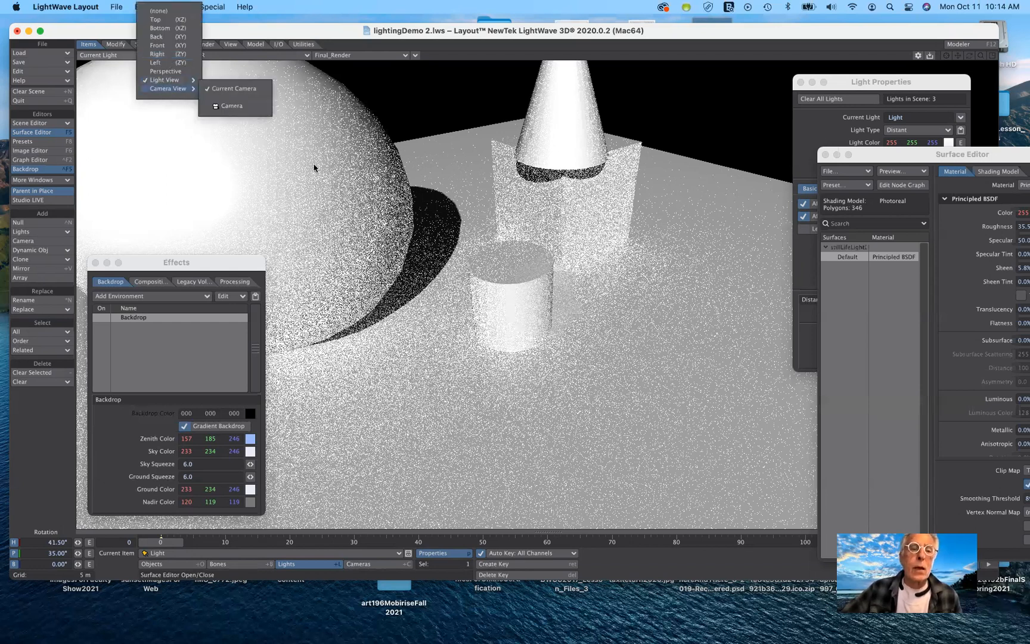
{"action": "left_click", "coordinate": [314, 164]}
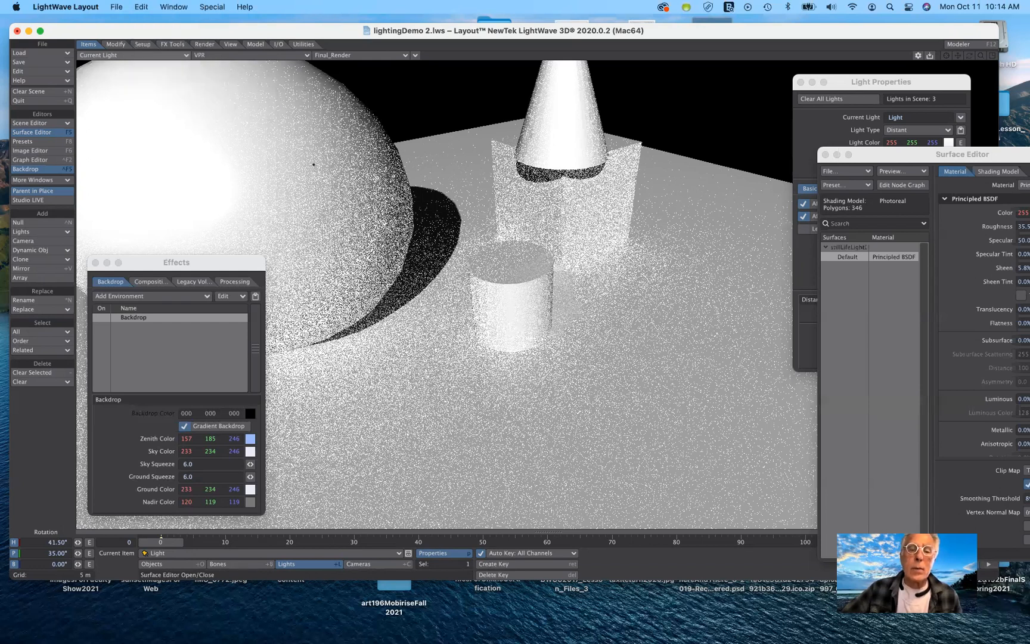
{"action": "key", "text": "6"}
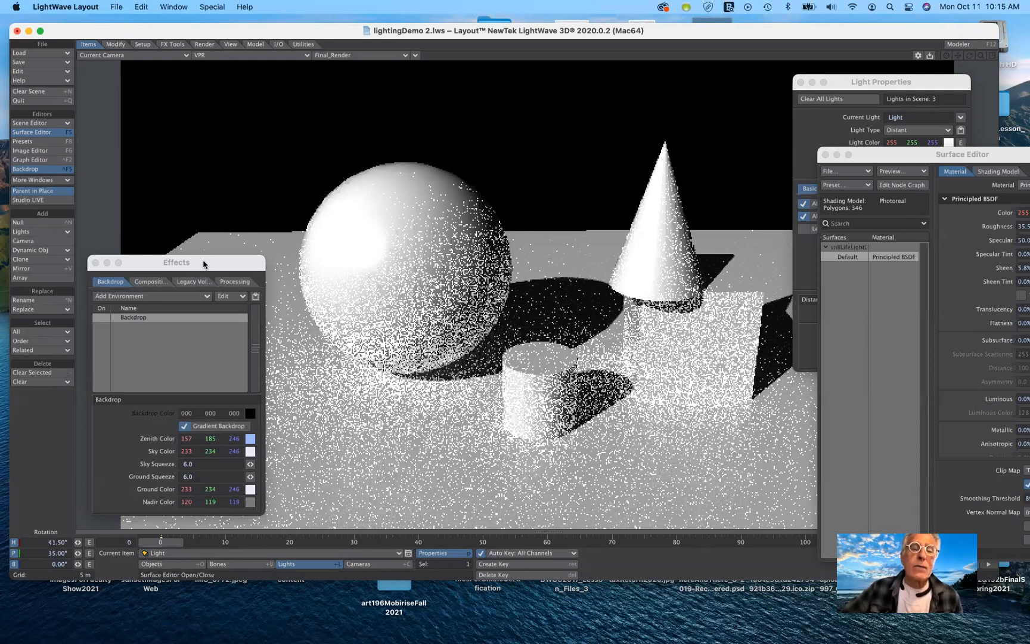
Set the viewport display mode to Textured Shaded Solid.
{"action": "left_click_drag", "start_coordinate": [203, 264], "coordinate": [191, 218]}
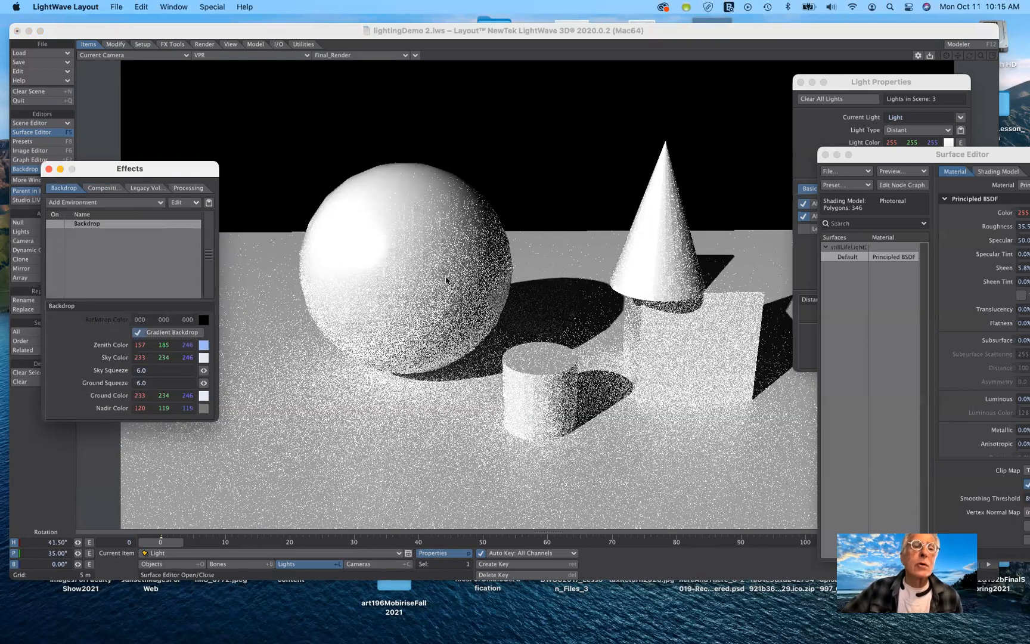
{"action": "left_click", "coordinate": [252, 57]}
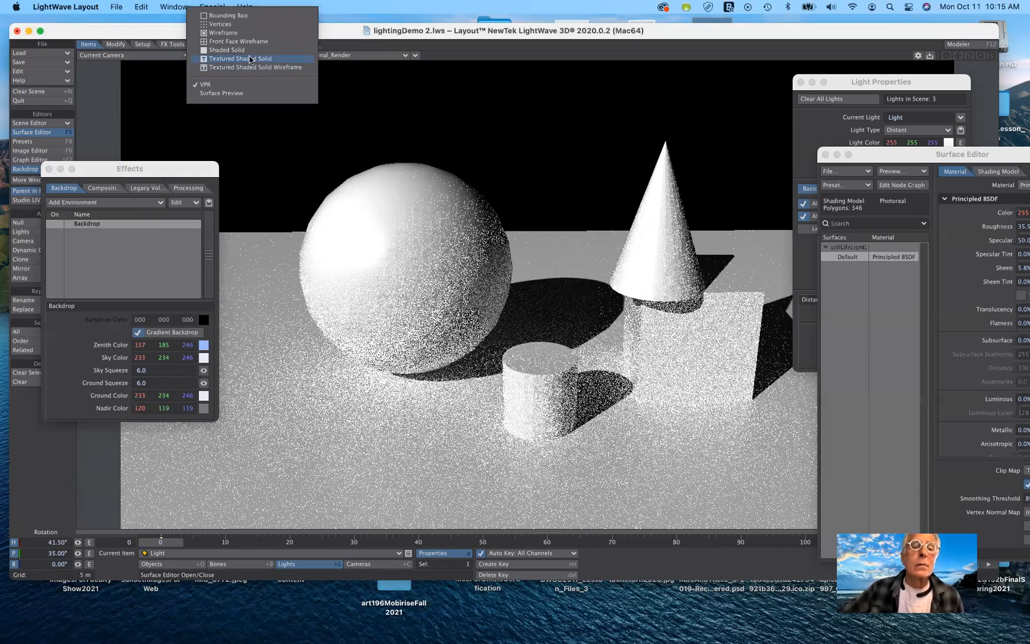
{"action": "left_click", "coordinate": [250, 58]}
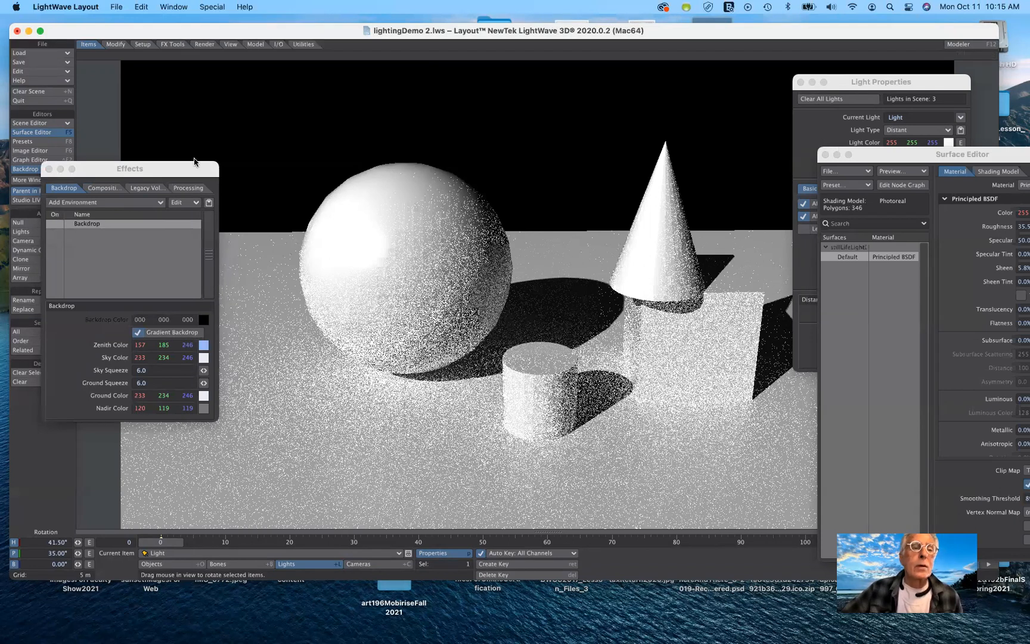
Select the distant light and move it above and in front of the objects, to about X -1.4 m, Y 2 m, Z 4.1 m.
{"action": "left_click_drag", "start_coordinate": [192, 169], "coordinate": [244, 372]}
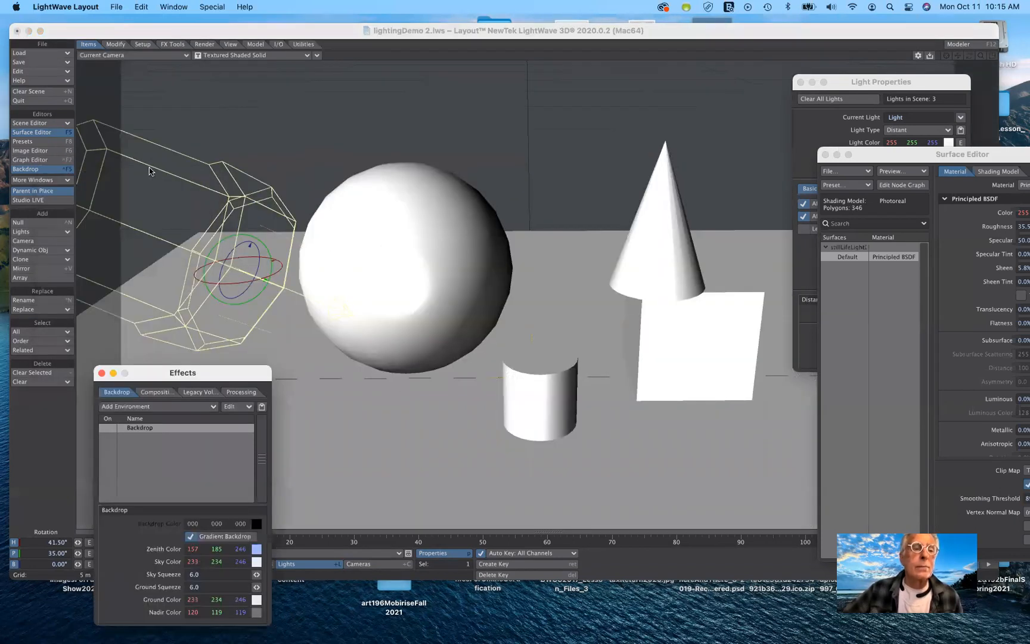
{"action": "left_click", "coordinate": [134, 223]}
{"action": "left_click_drag", "start_coordinate": [138, 208], "coordinate": [138, 209]}
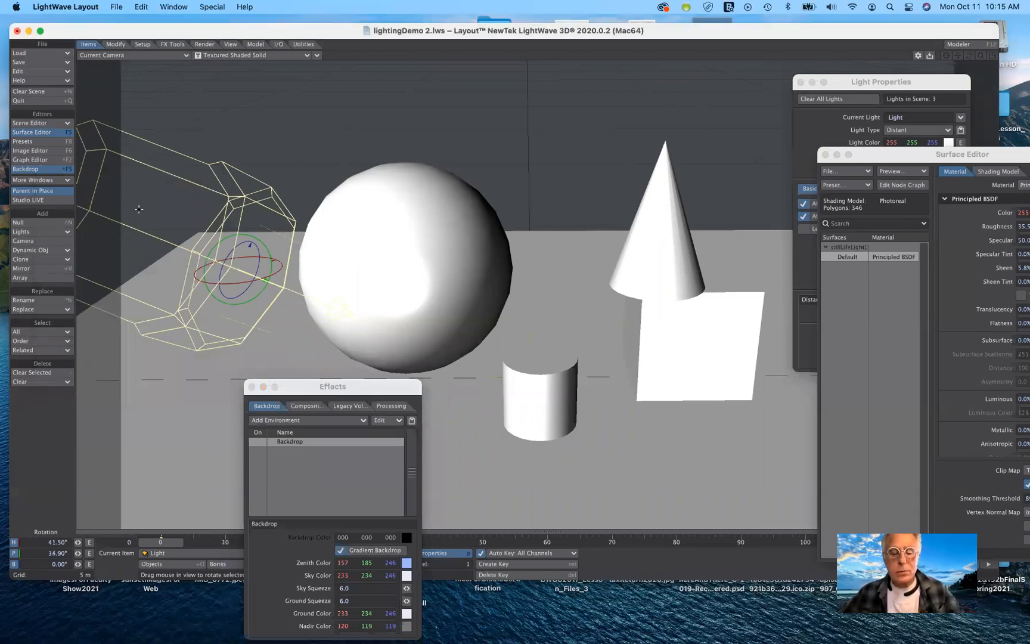
{"action": "key", "text": "t"}
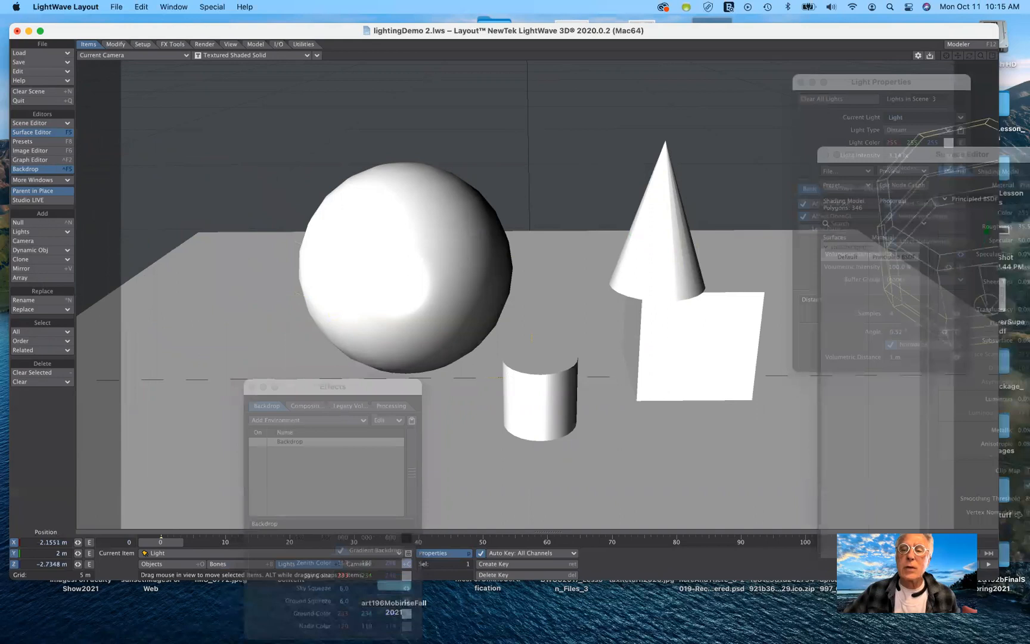
{"action": "left_click_drag", "start_coordinate": [987, 304], "coordinate": [847, 305]}
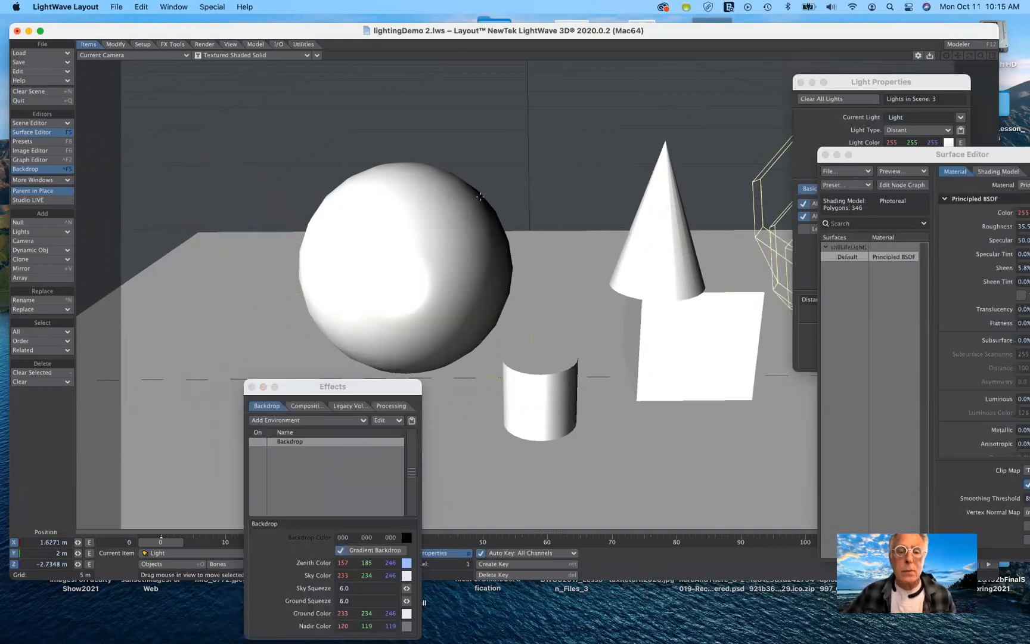
{"action": "left_click_drag", "start_coordinate": [480, 196], "coordinate": [372, 276]}
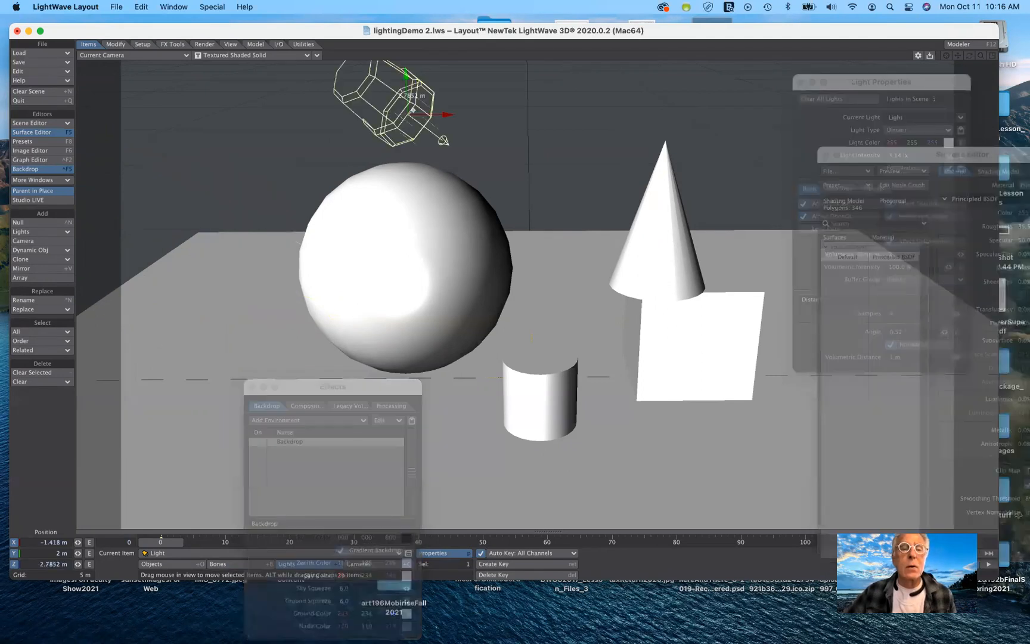
{"action": "left_click_drag", "start_coordinate": [413, 110], "coordinate": [425, 99]}
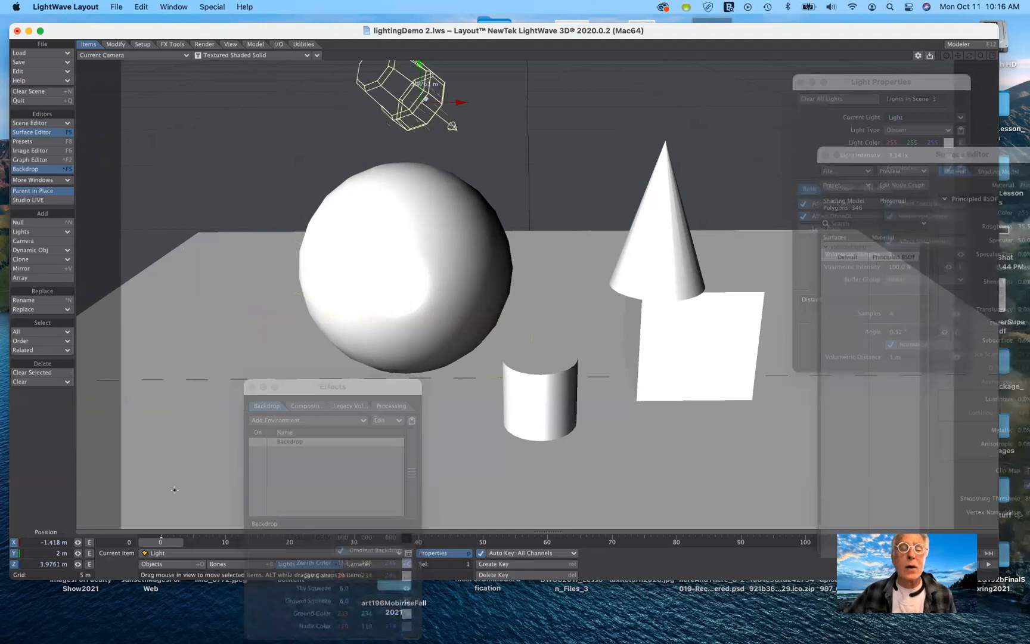
{"action": "left_click_drag", "start_coordinate": [174, 490], "coordinate": [221, 277]}
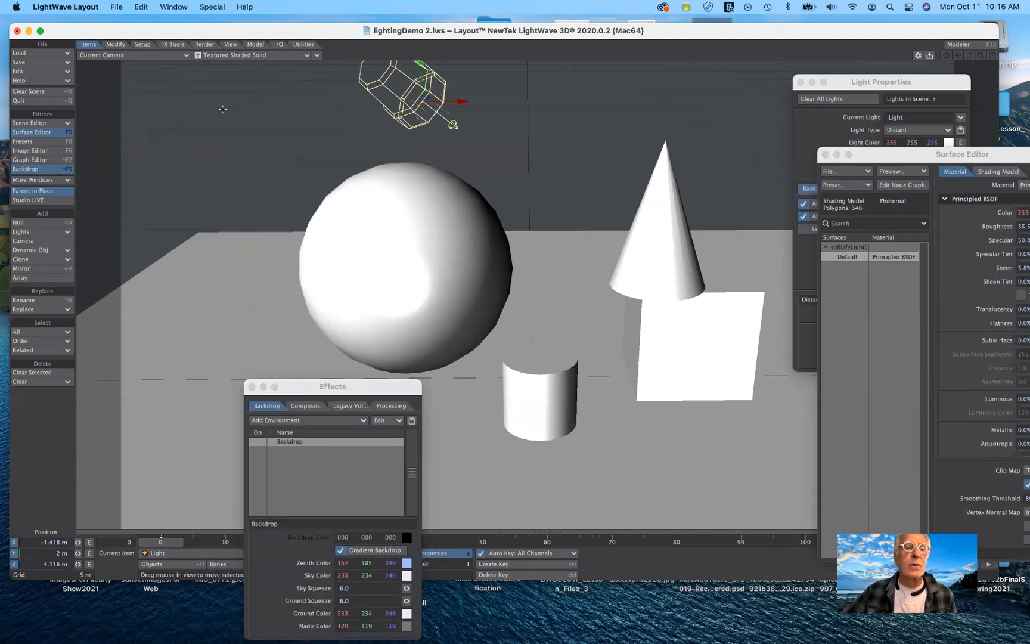
Return the viewport to VPR display and set the light's heading rotation to 90°.
{"action": "left_click", "coordinate": [236, 56]}
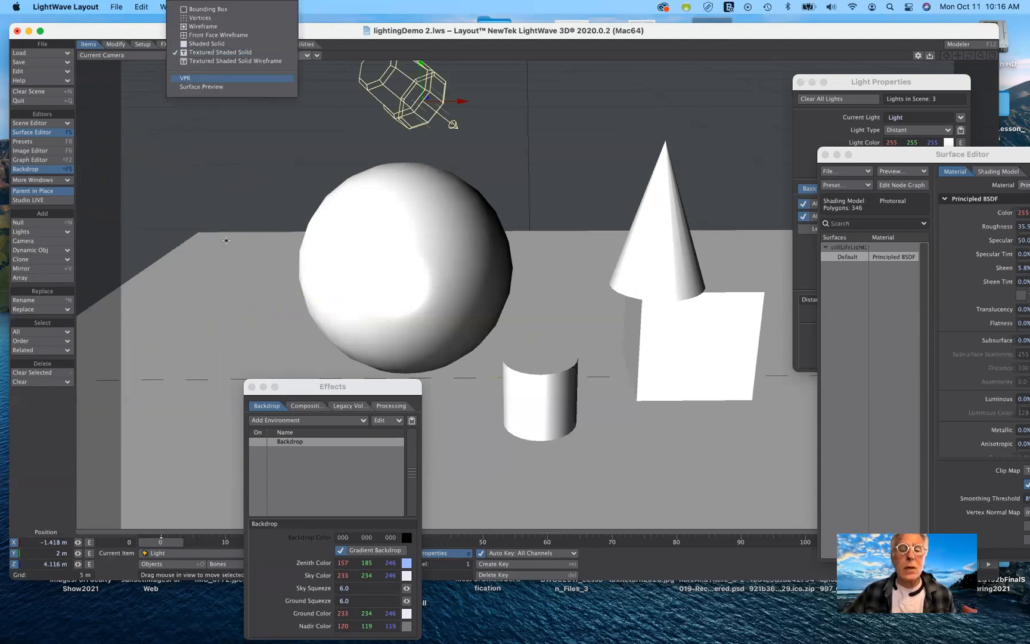
{"action": "left_click", "coordinate": [186, 78]}
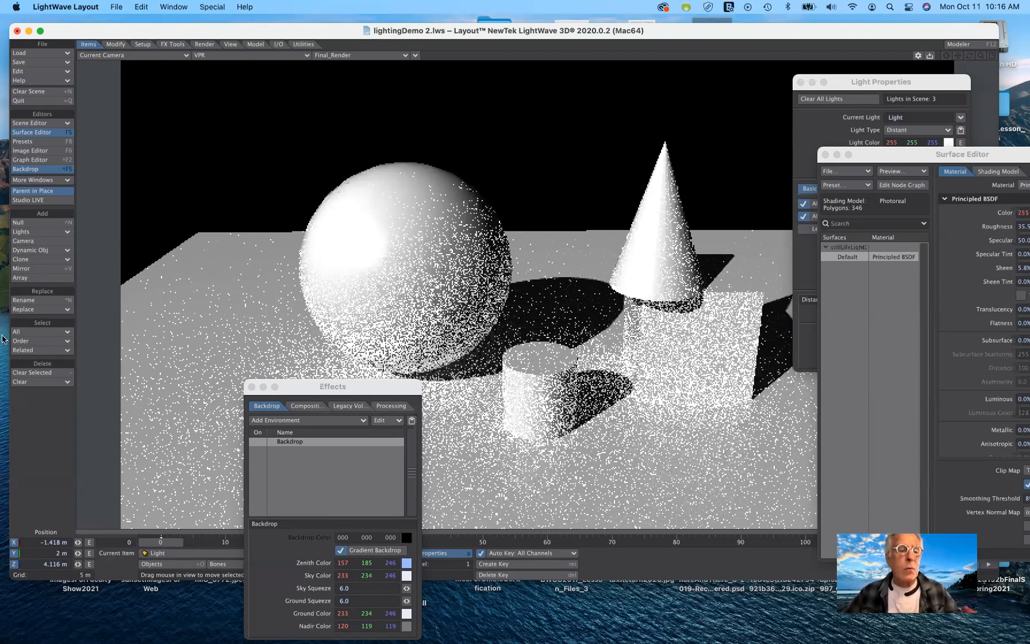
{"action": "key", "text": "y"}
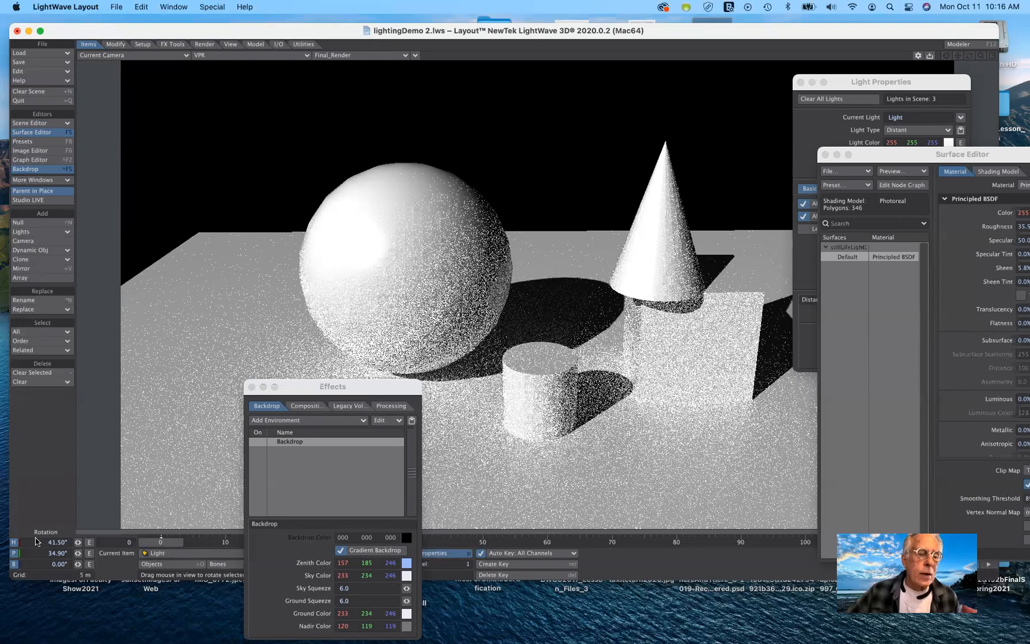
{"action": "left_click", "coordinate": [70, 541]}
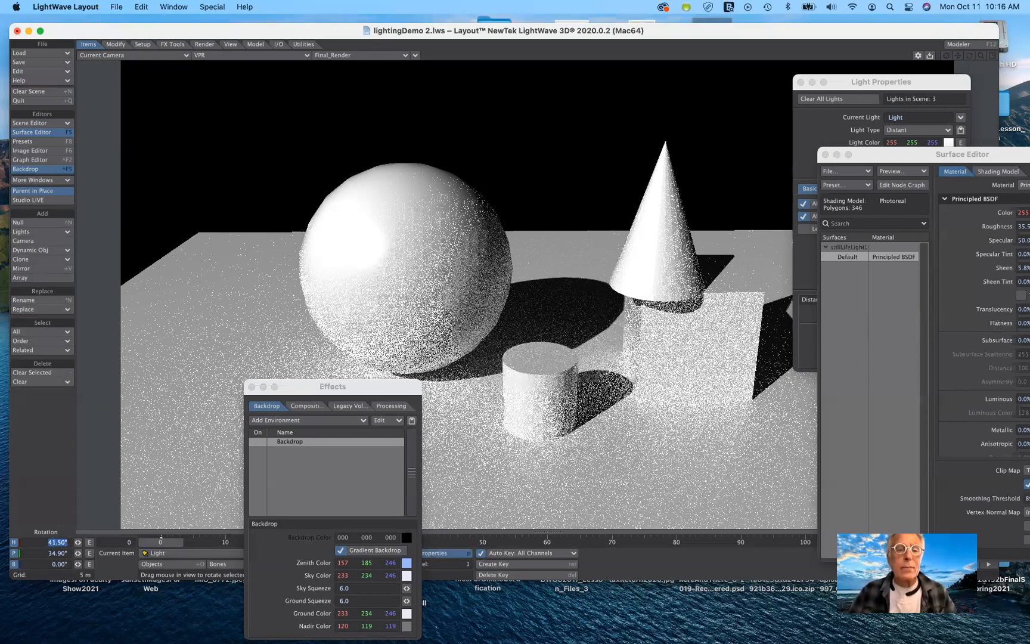
{"action": "type", "text": "90"}
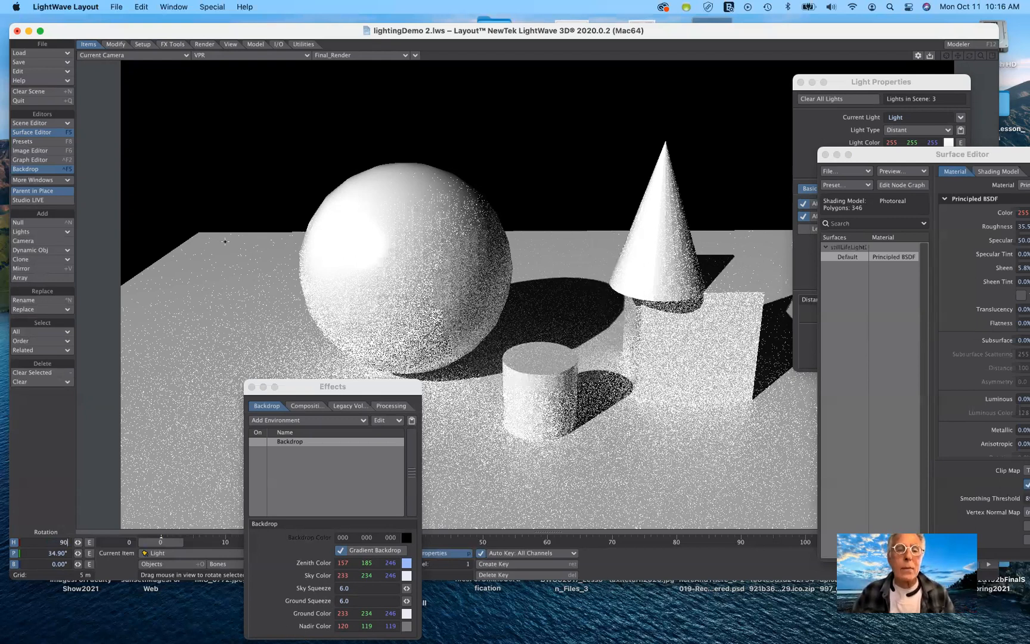
{"action": "key", "text": "Tab"}
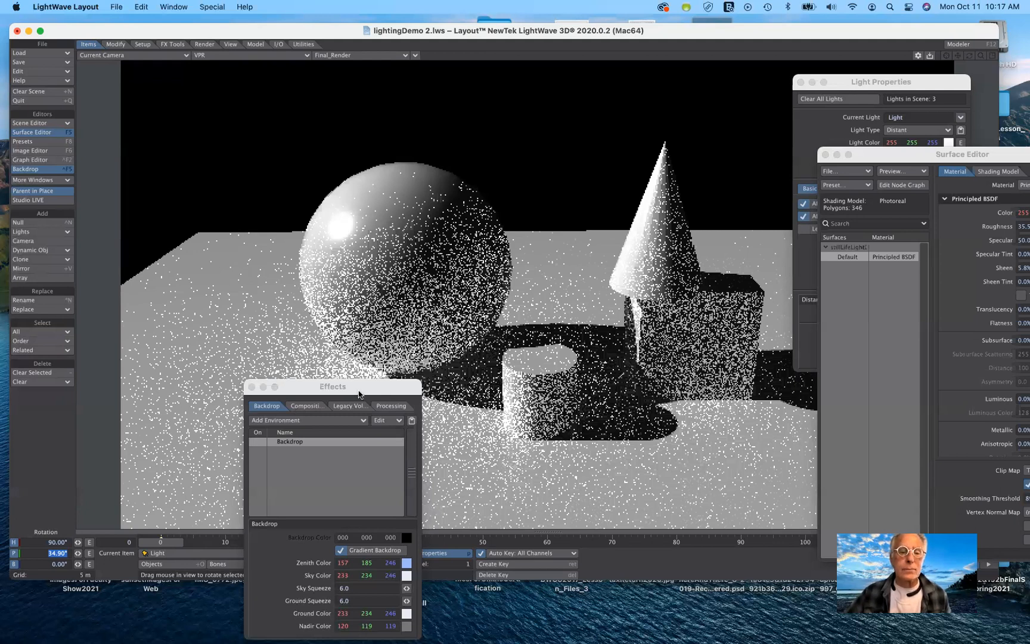
{"action": "left_click_drag", "start_coordinate": [361, 387], "coordinate": [250, 410]}
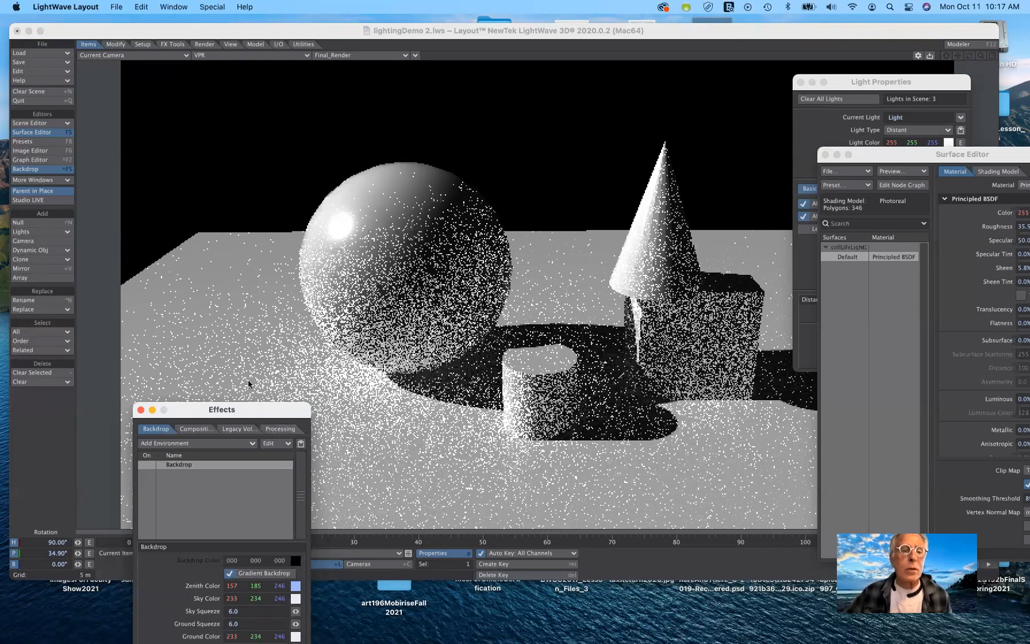
{"action": "left_click_drag", "start_coordinate": [286, 413], "coordinate": [266, 289]}
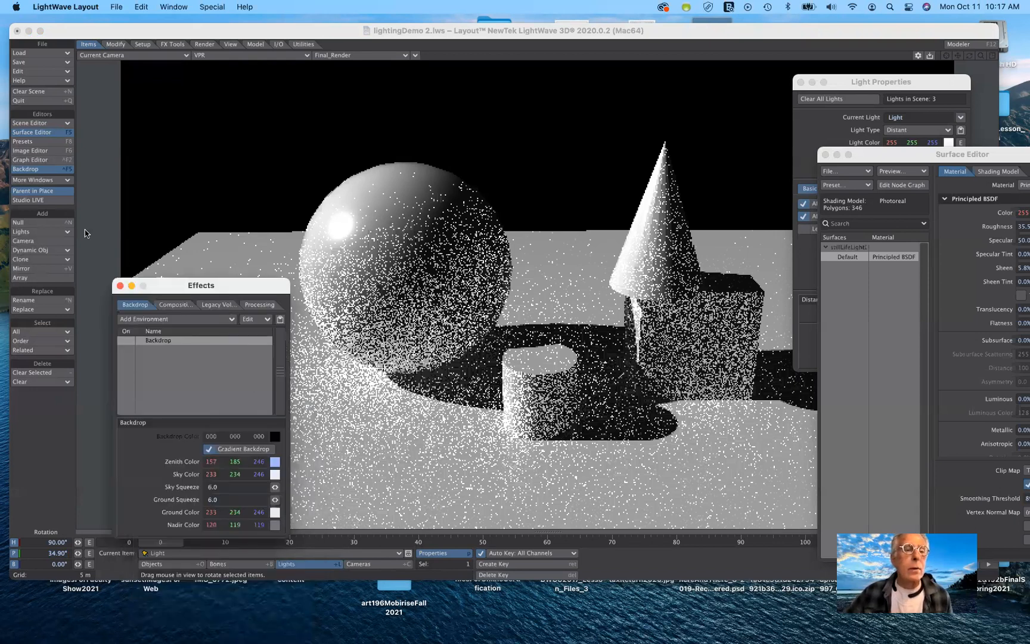
{"action": "left_click_drag", "start_coordinate": [117, 287], "coordinate": [84, 234]}
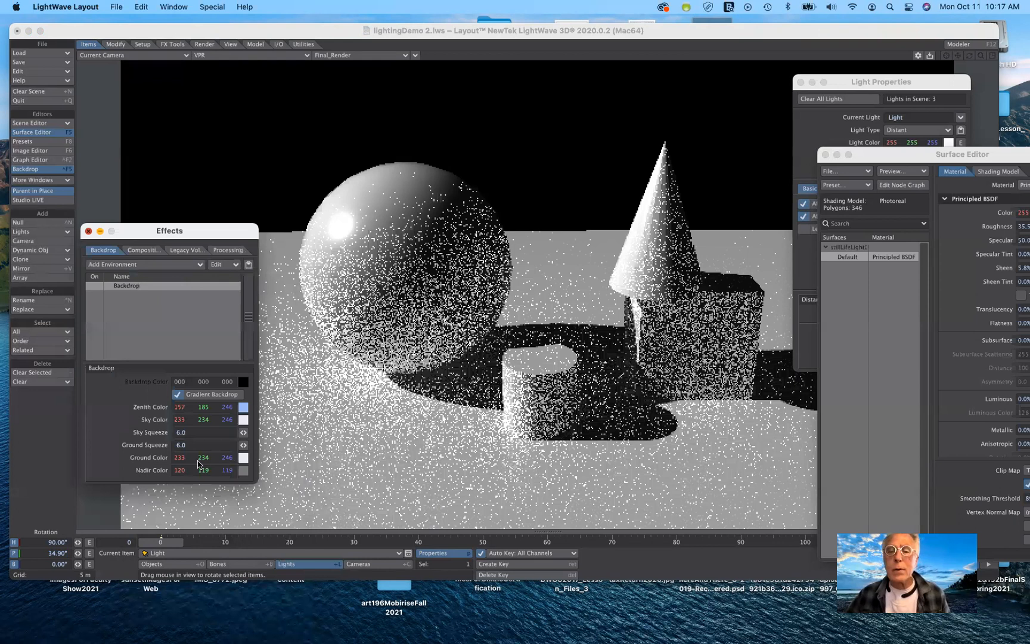
Open the light's properties and set its Volumetric Distance to 10 m.
{"action": "key", "text": "ctrl+F5"}
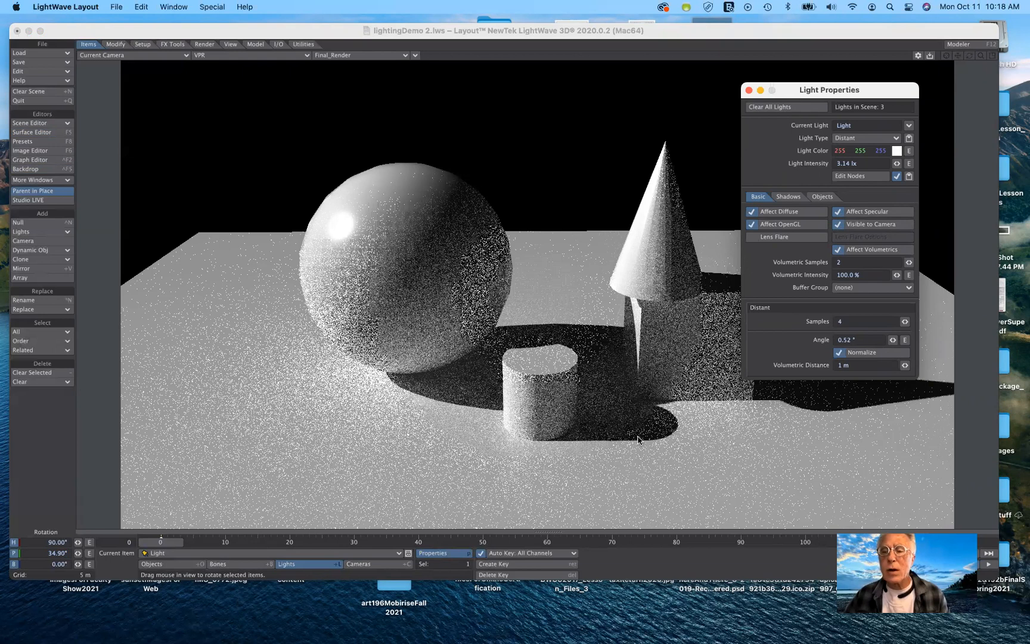
{"action": "left_click", "coordinate": [832, 368]}
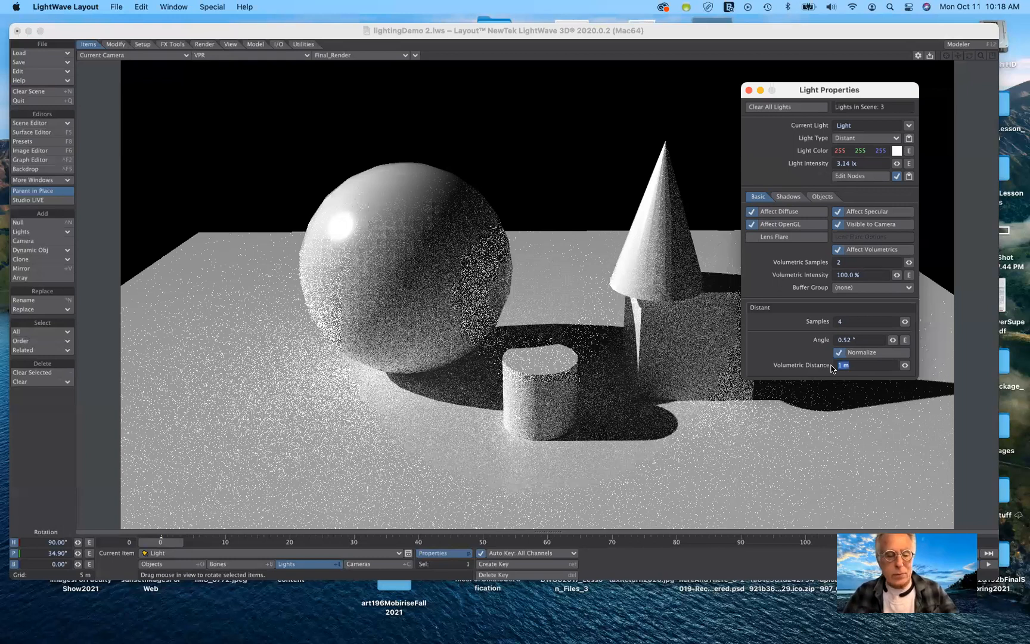
{"action": "type", "text": "10"}
{"action": "key", "text": "Tab"}
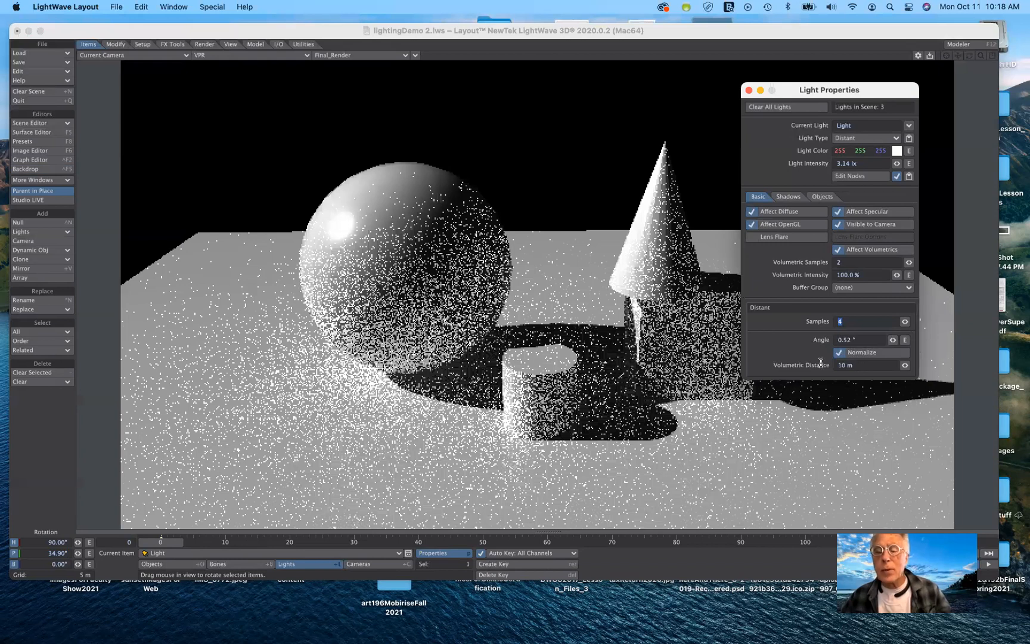
Set the light's Volumetric Distance to 1 m.
{"action": "key", "text": "Tab"}
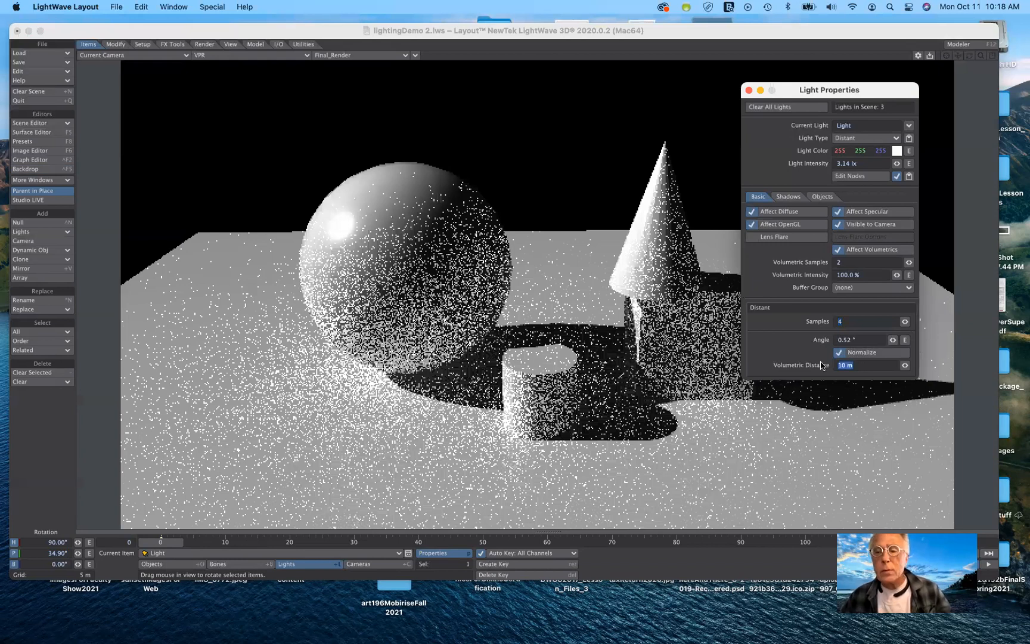
{"action": "type", "text": "1"}
{"action": "key", "text": "Tab"}
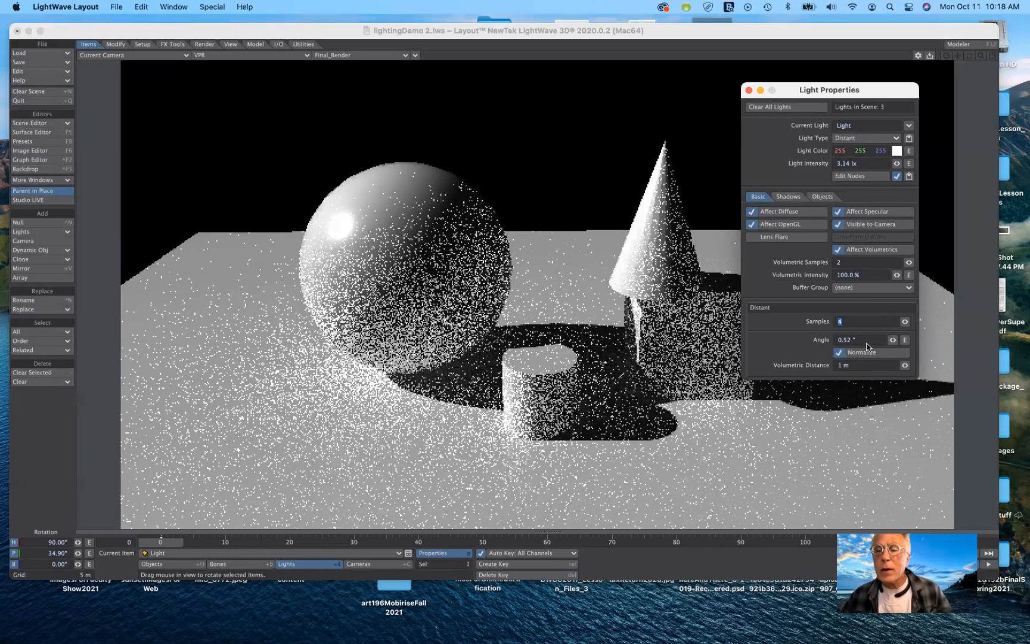
Widen the distant light's Angle to about 8.4°.
{"action": "mouse_move", "coordinate": [892, 340]}
{"action": "left_mouse_down"}
{"action": "mouse_move", "coordinate": [906, 340]}
{"action": "mouse_move", "coordinate": [897, 340]}
{"action": "left_mouse_up"}
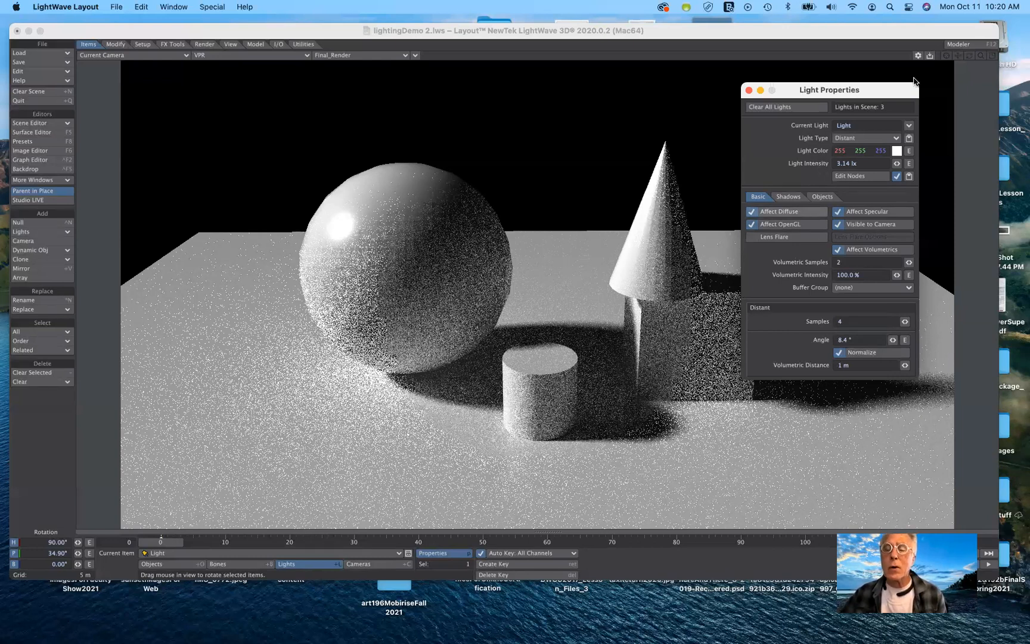
Change the light type to Point.
{"action": "left_click_drag", "start_coordinate": [848, 93], "coordinate": [907, 77]}
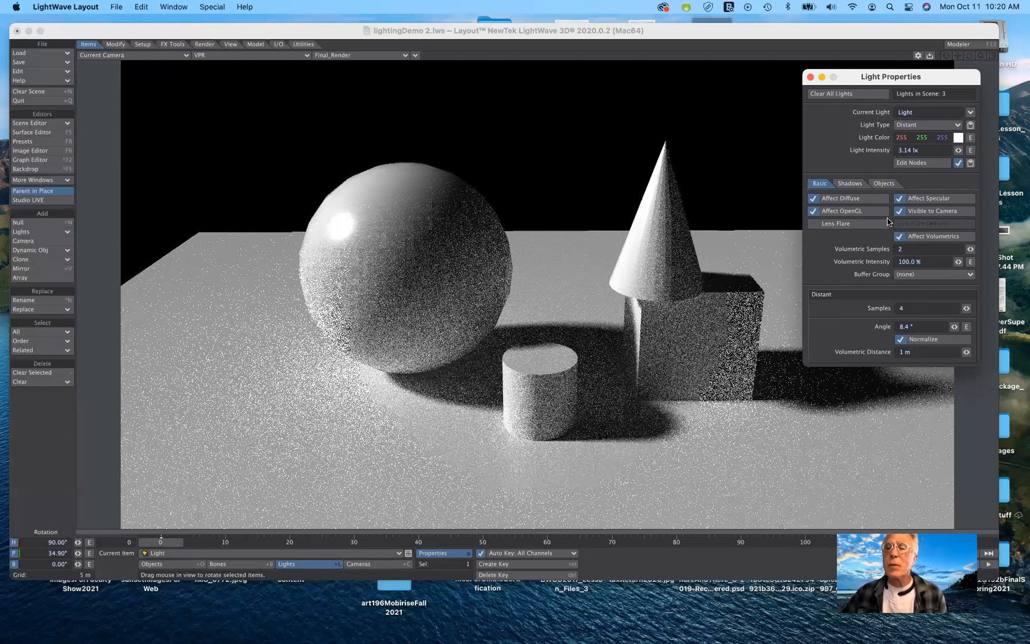
{"action": "left_click", "coordinate": [932, 128]}
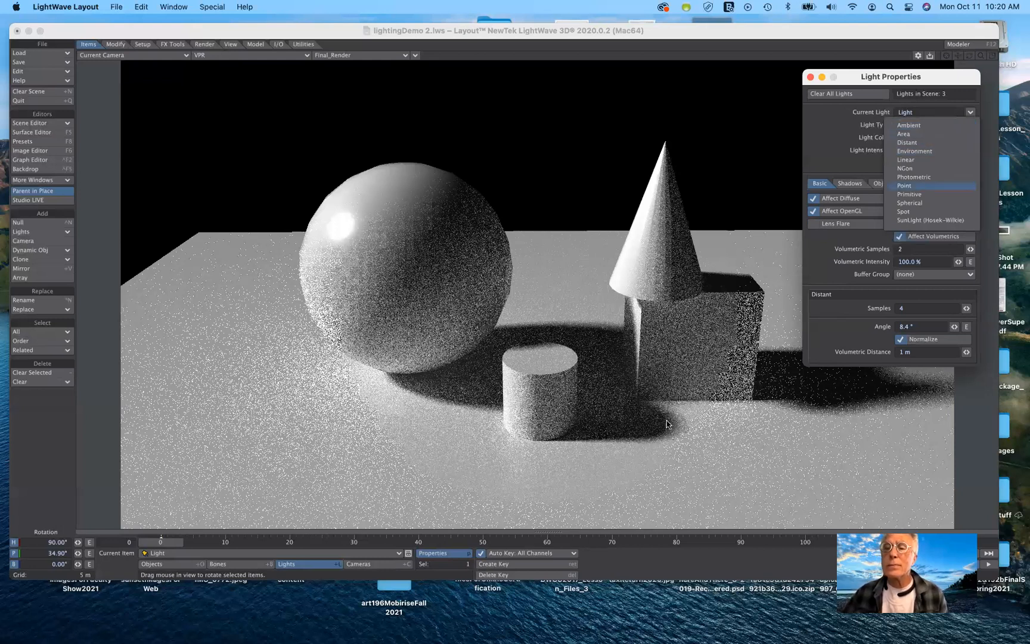
{"action": "left_click", "coordinate": [902, 183]}
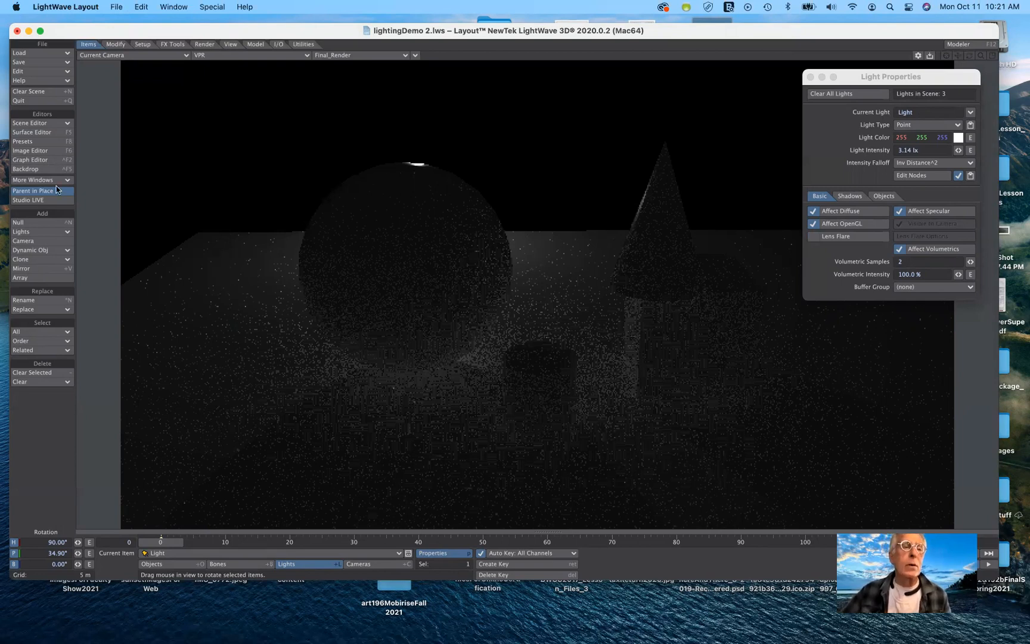
Set the viewport display mode to Textured Shaded Solid.
{"action": "left_click", "coordinate": [222, 56]}
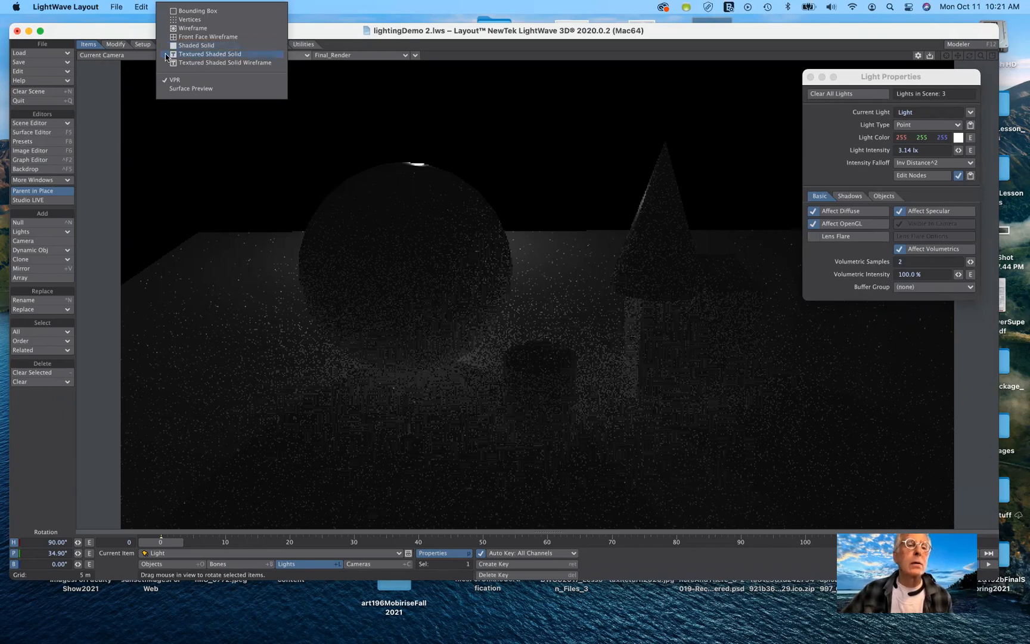
{"action": "left_click", "coordinate": [146, 55]}
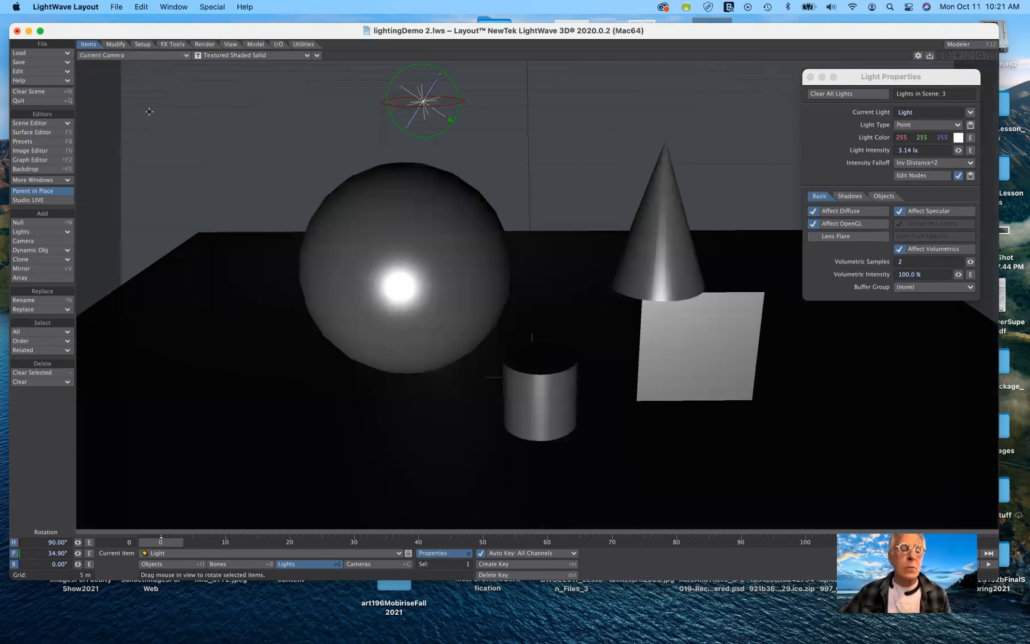
Move the point light up and behind the objects, to about Y 4.8 m and Z -2.8 m.
{"action": "key", "text": "t"}
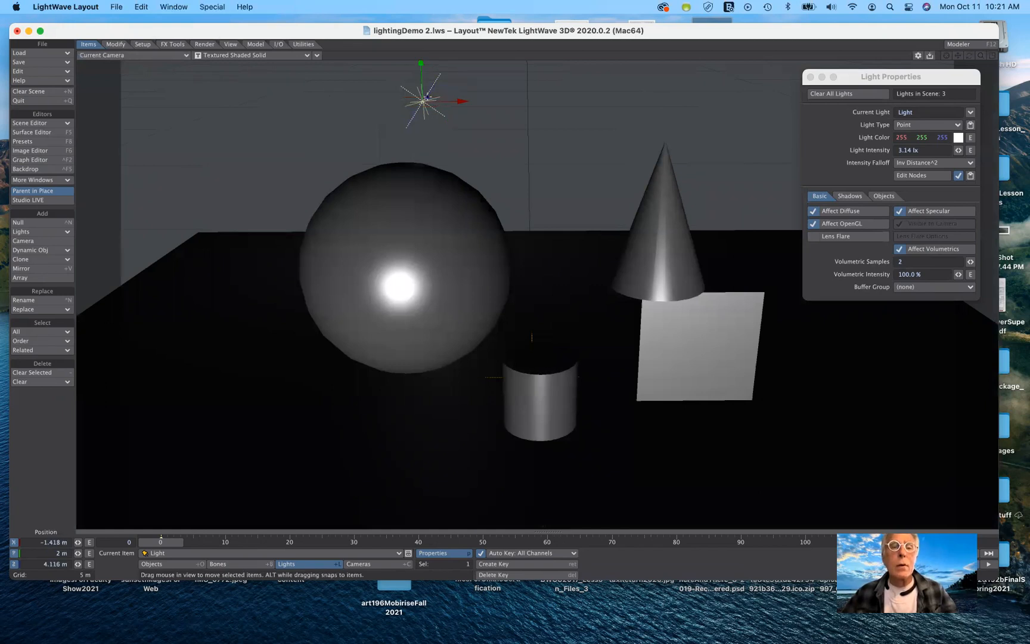
{"action": "left_click_drag", "start_coordinate": [422, 102], "coordinate": [420, 133]}
{"action": "left_click_drag", "start_coordinate": [208, 265], "coordinate": [223, 179]}
{"action": "left_click_drag", "start_coordinate": [421, 256], "coordinate": [420, 246]}
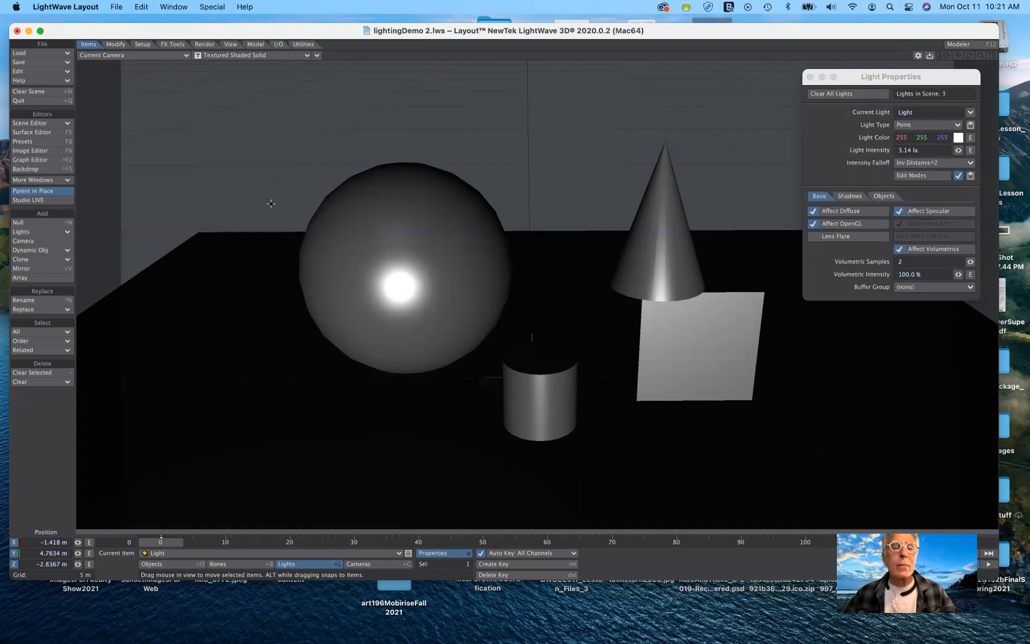
In Top view, move the light sideways to about X -2.9 m, then return to the camera view.
{"action": "left_click", "coordinate": [137, 58]}
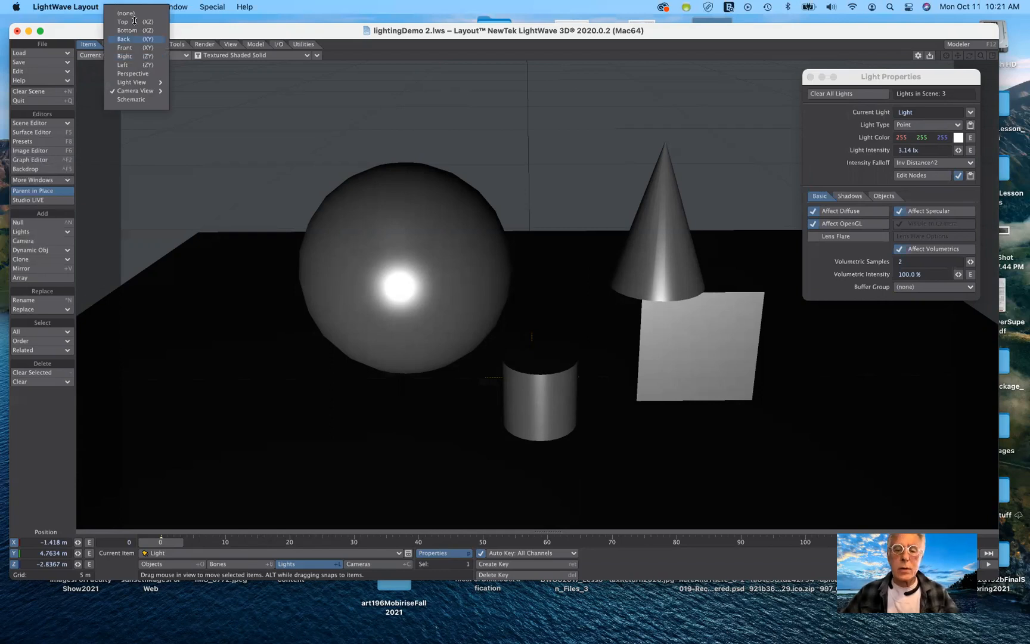
{"action": "left_click", "coordinate": [124, 39]}
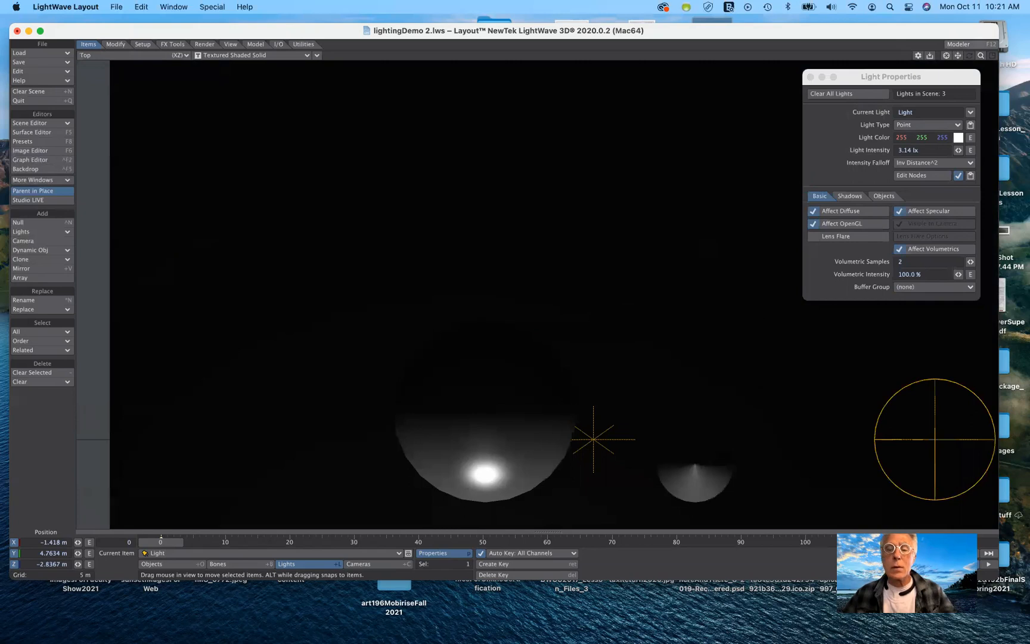
{"action": "left_click_drag", "start_coordinate": [958, 55], "coordinate": [888, 59]}
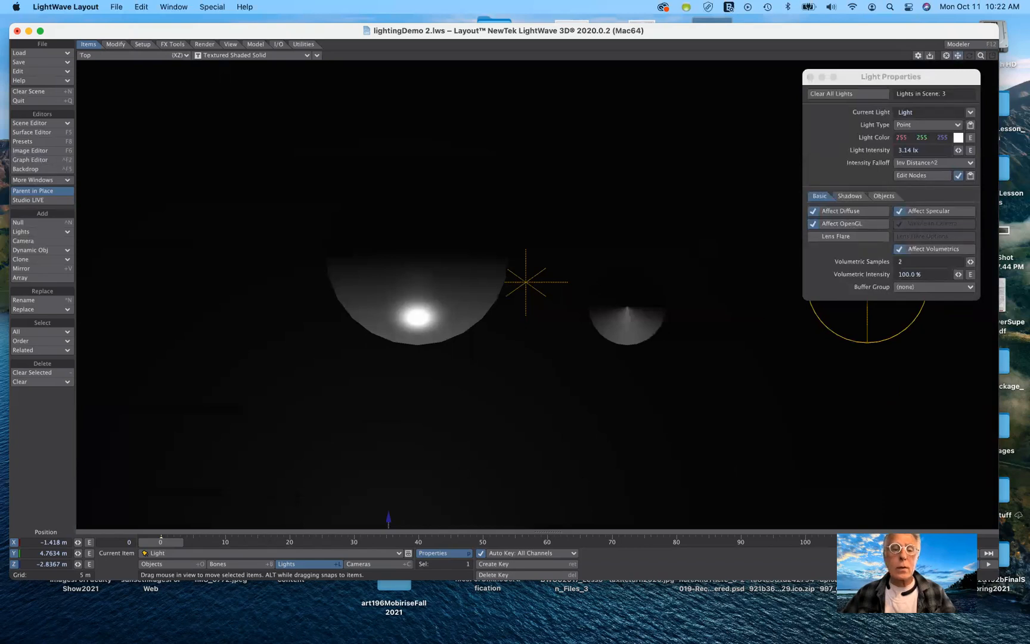
{"action": "left_click_drag", "start_coordinate": [958, 54], "coordinate": [946, 0]}
{"action": "left_click_drag", "start_coordinate": [855, 209], "coordinate": [862, 153]}
{"action": "left_click_drag", "start_coordinate": [422, 428], "coordinate": [279, 427]}
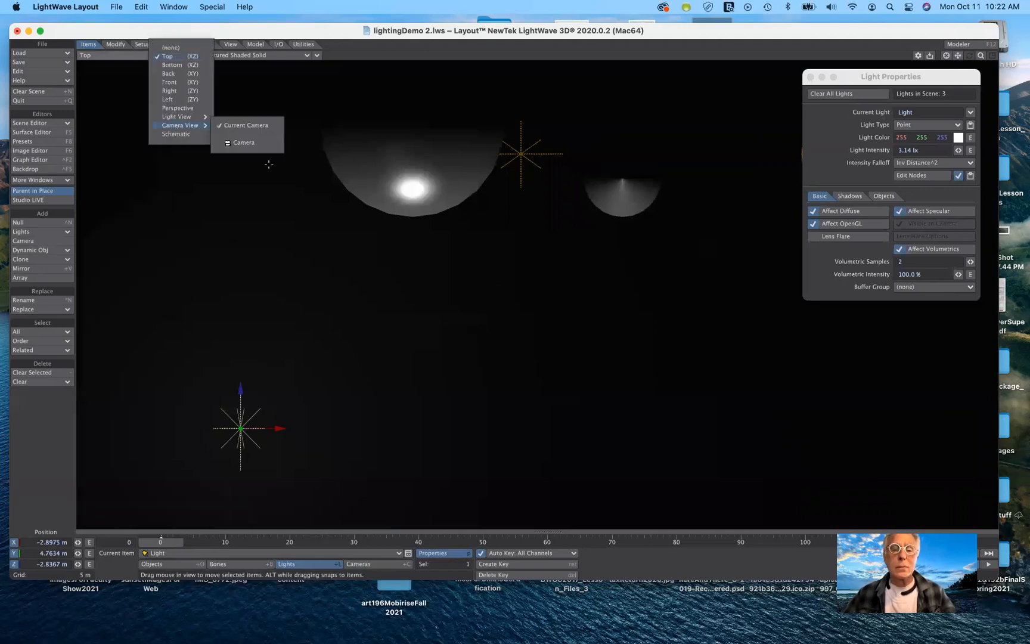
{"action": "left_click", "coordinate": [242, 125]}
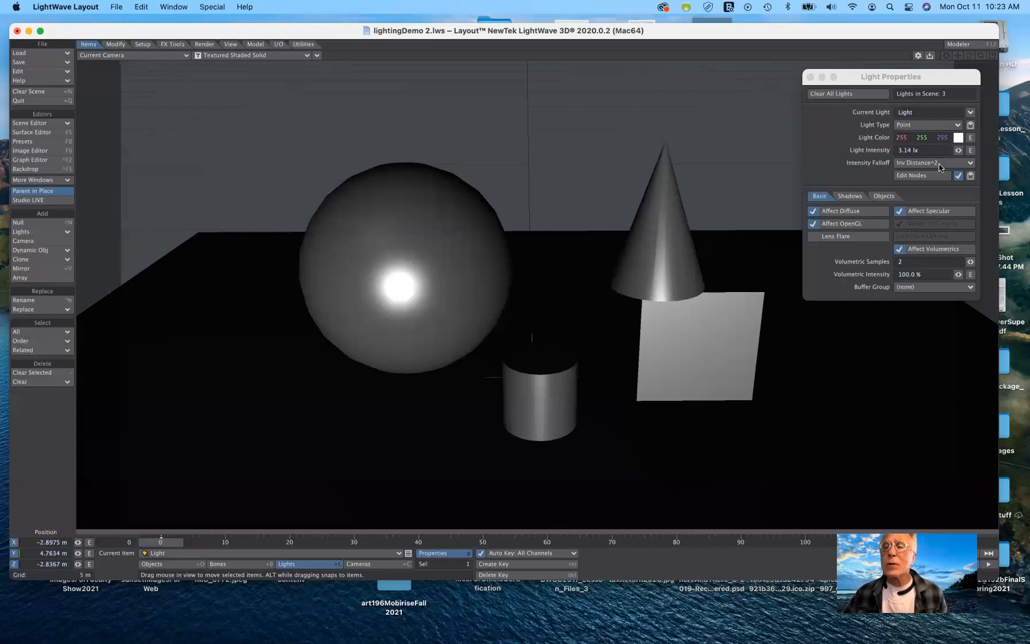
Set the light's Intensity Falloff to Off.
{"action": "left_click", "coordinate": [939, 164]}
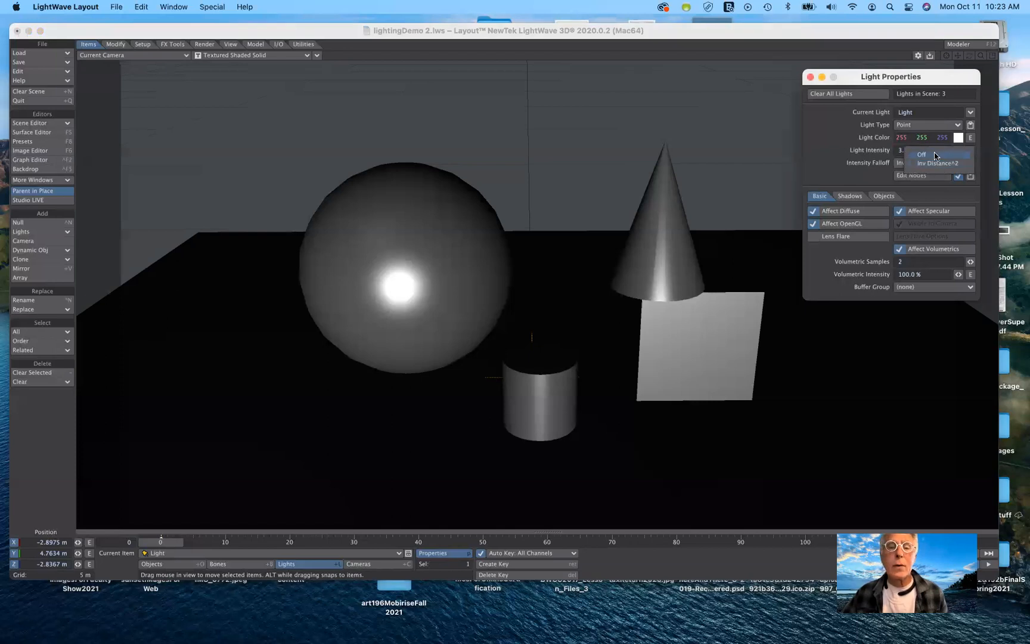
{"action": "left_click", "coordinate": [936, 156]}
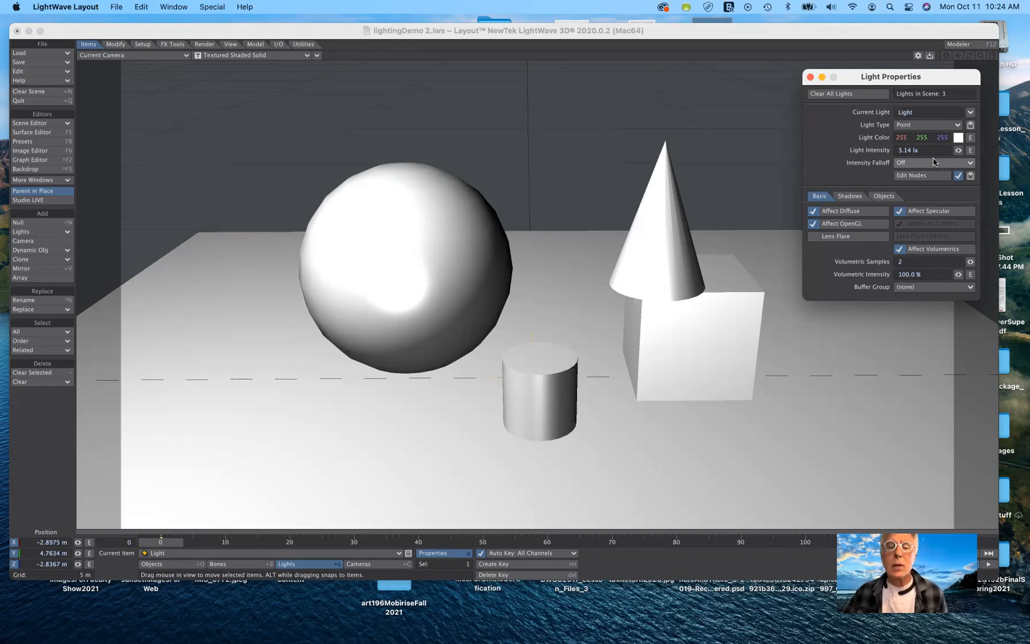
Return the viewport to VPR display and set the Intensity Falloff back to Inv Distance^2.
{"action": "left_click", "coordinate": [243, 55]}
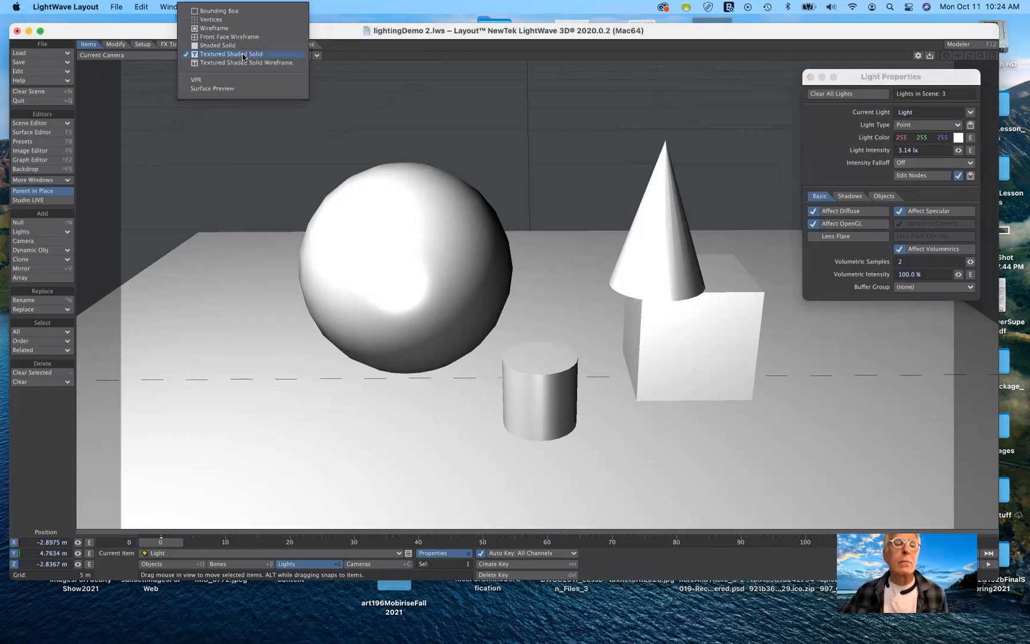
{"action": "left_click", "coordinate": [231, 81]}
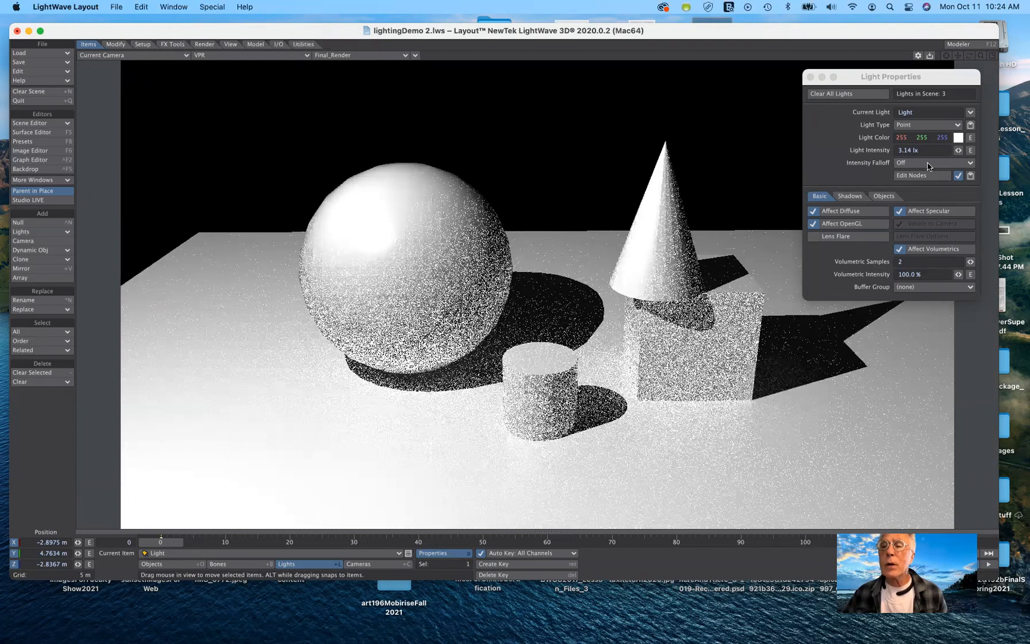
{"action": "left_click", "coordinate": [926, 167]}
{"action": "left_click", "coordinate": [835, 308]}
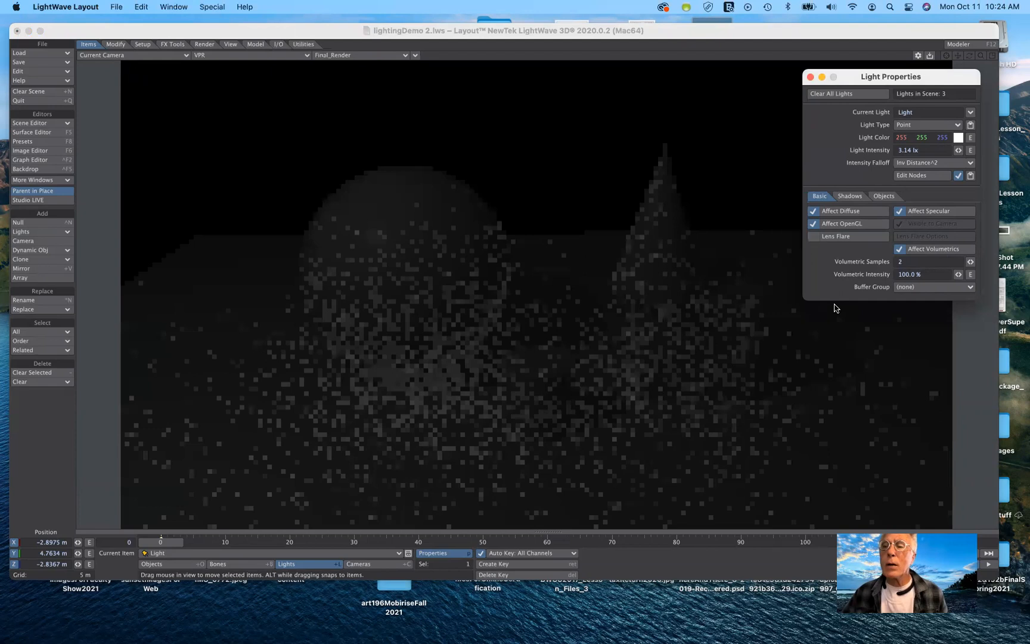
Set the light intensity to 24 lx.
{"action": "left_click", "coordinate": [928, 151]}
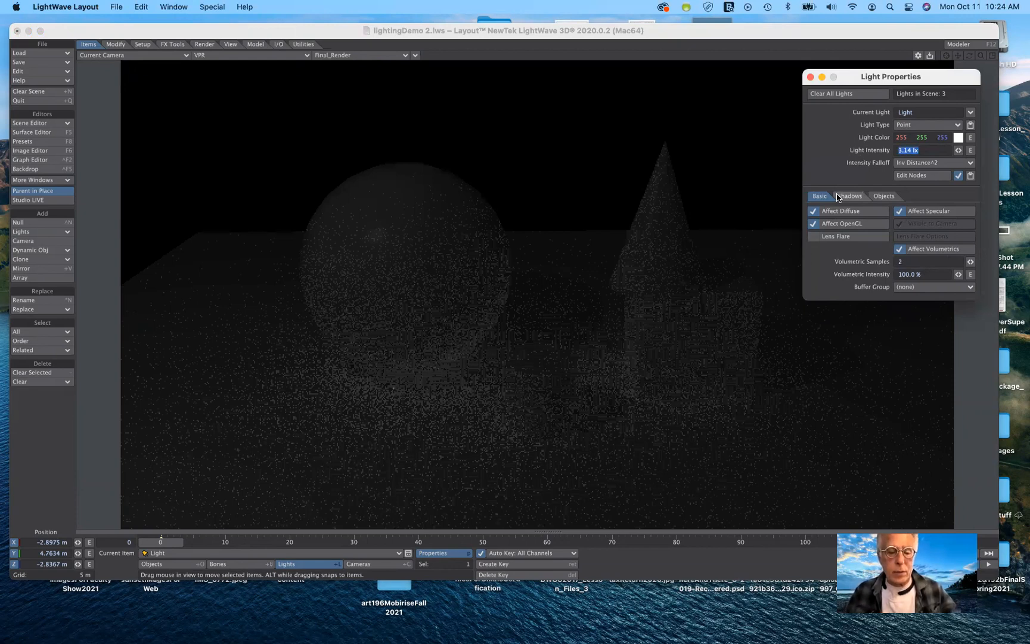
{"action": "type", "text": "24"}
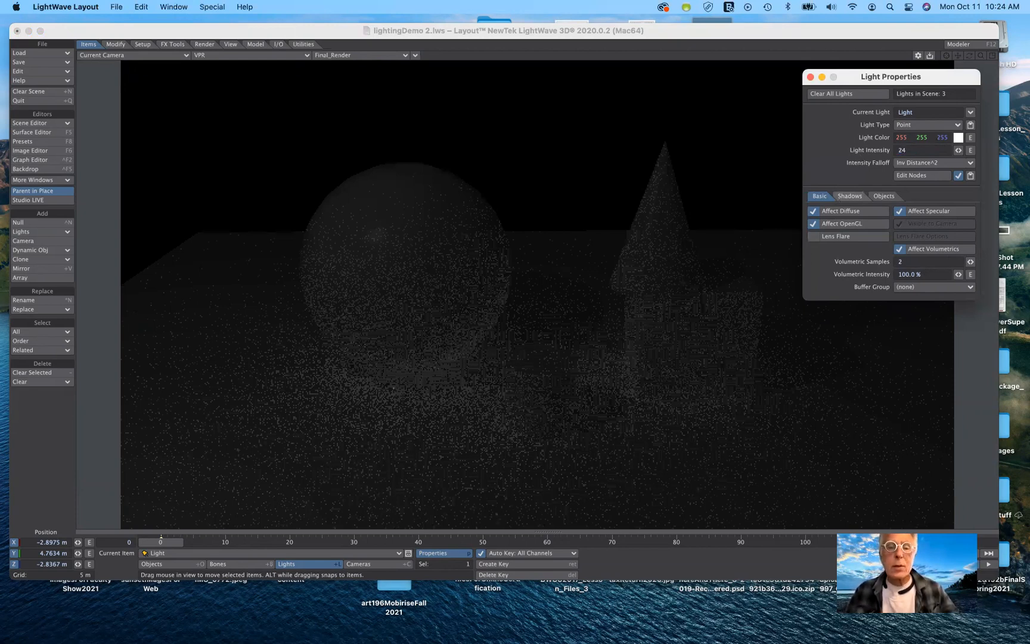
{"action": "key", "text": "Tab"}
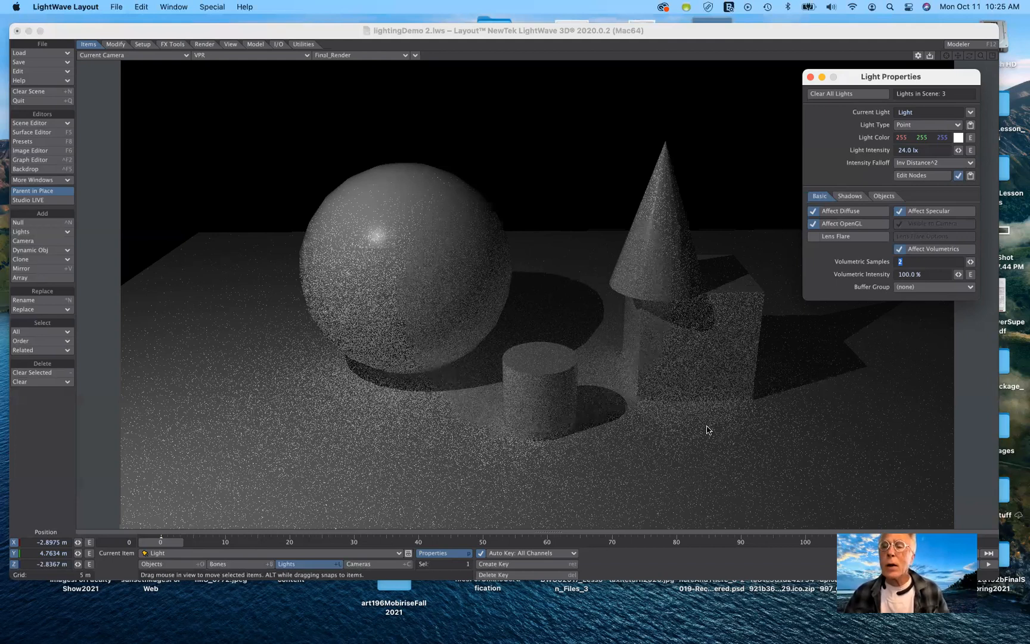
Set the light color to red (191, 0, 0) from the color swatches.
{"action": "left_click", "coordinate": [957, 138]}
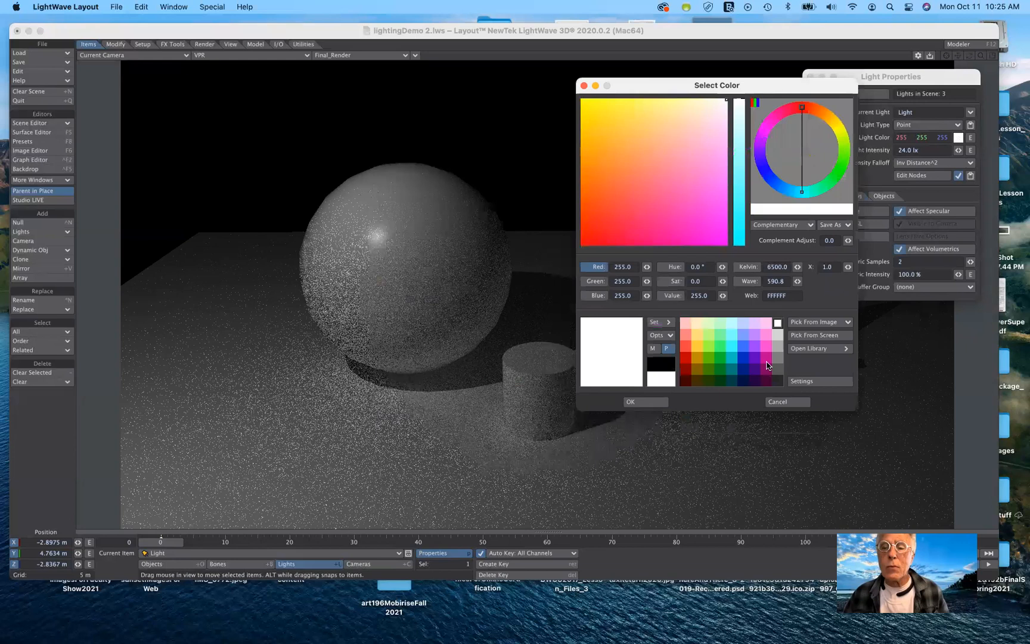
{"action": "left_click", "coordinate": [687, 358]}
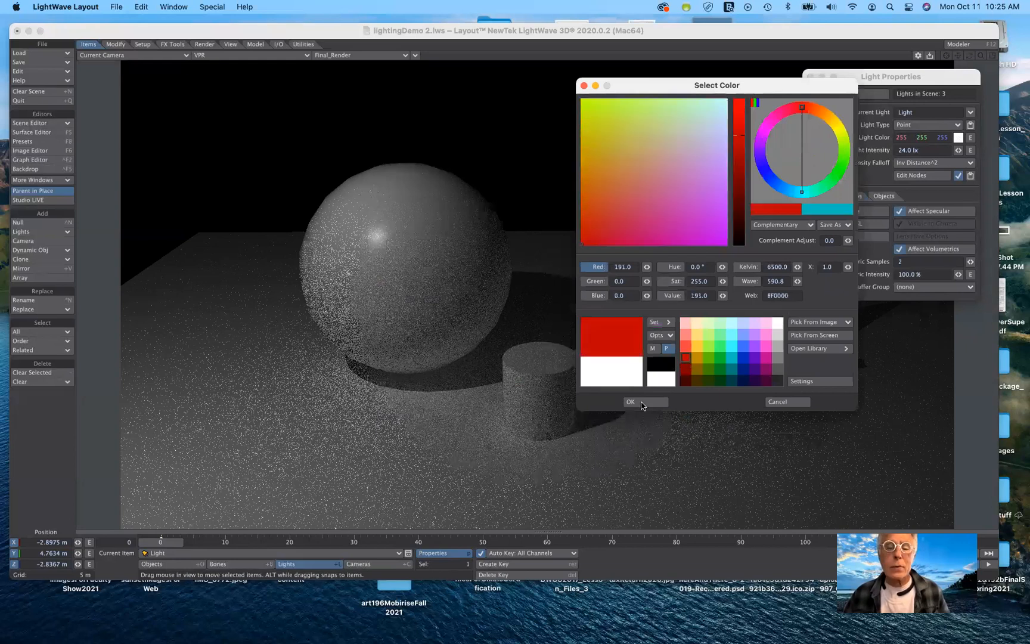
{"action": "key", "text": "Return"}
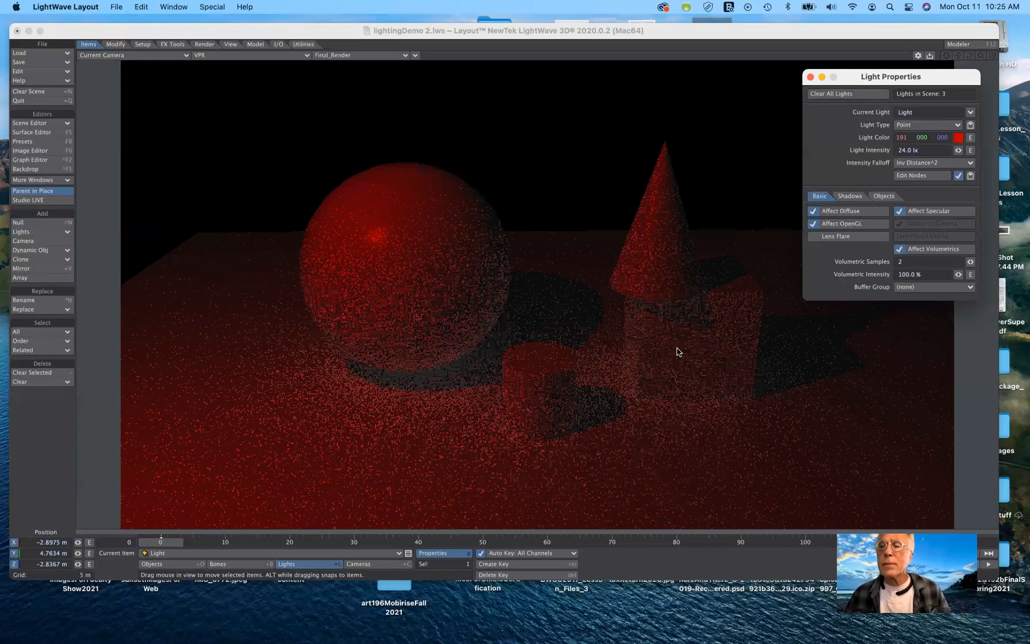
Reset the light color to white.
{"action": "left_click", "coordinate": [959, 142]}
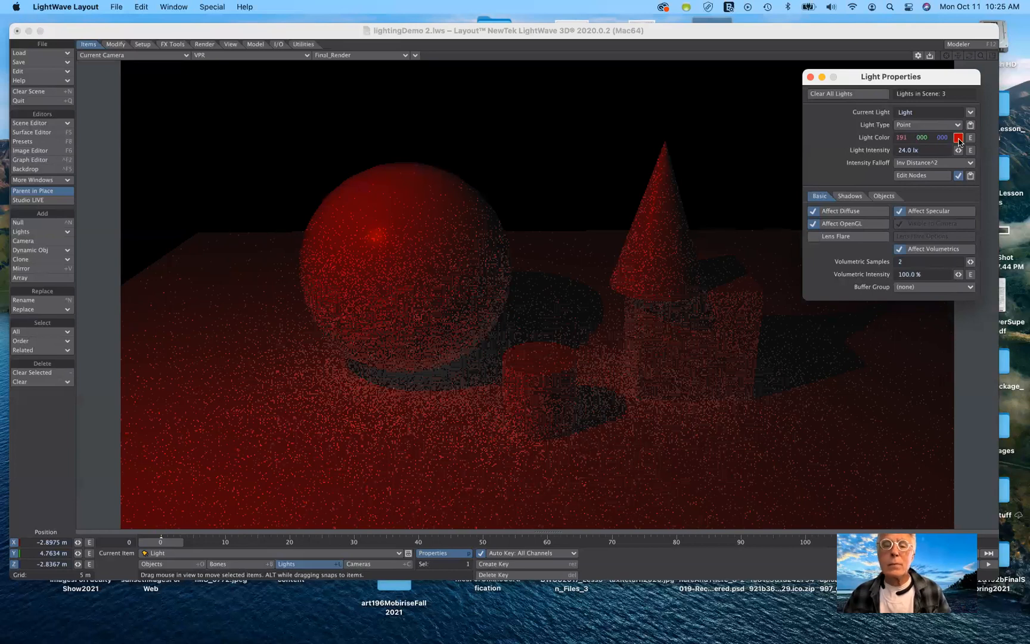
{"action": "left_click", "coordinate": [574, 335]}
{"action": "left_click", "coordinate": [453, 413]}
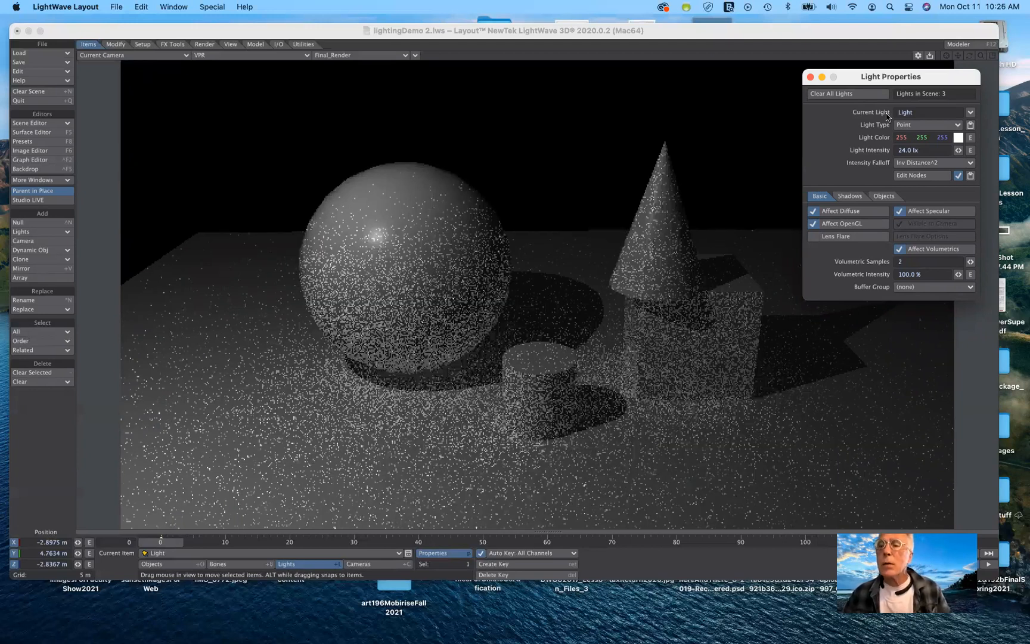
Change the light type to Spherical.
{"action": "left_click", "coordinate": [949, 127]}
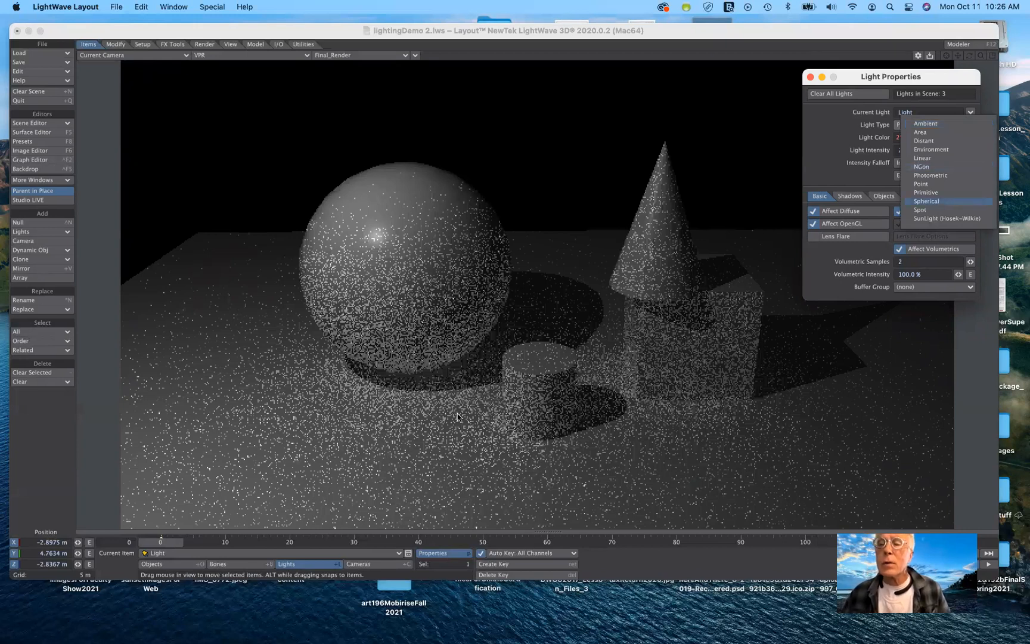
{"action": "left_click", "coordinate": [925, 198]}
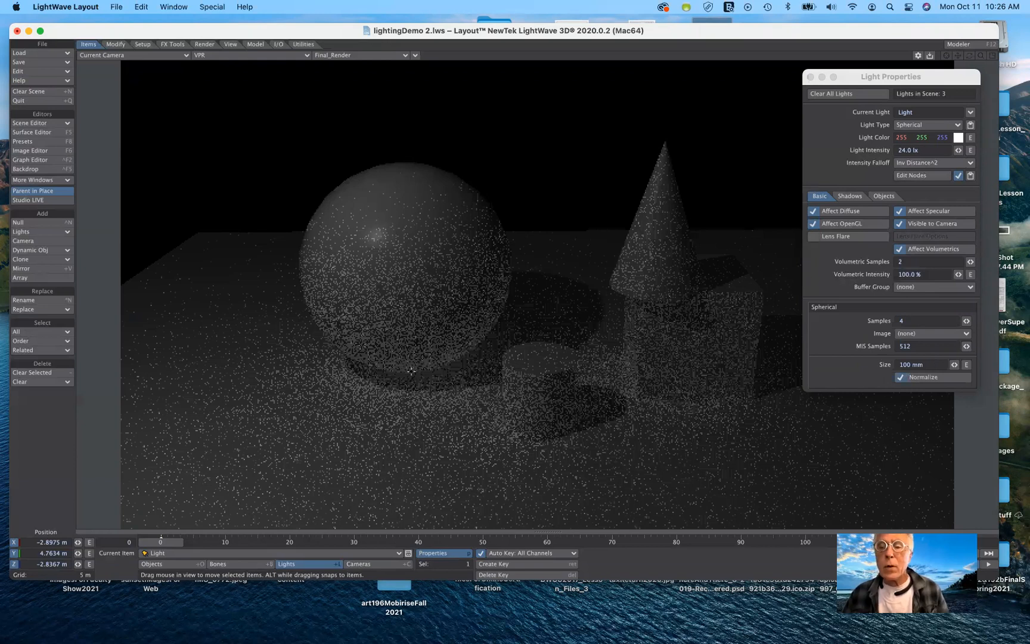
Set the light intensity to 3.14 lx.
{"action": "left_click", "coordinate": [920, 149]}
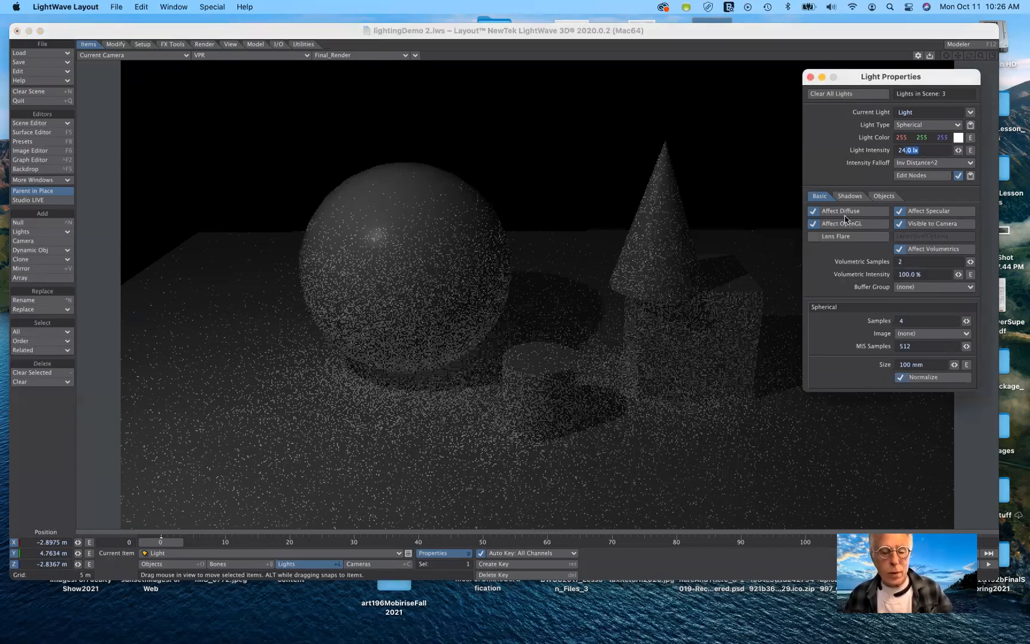
{"action": "key", "text": "shift+Left"}
{"action": "key", "text": "shift+Left"}
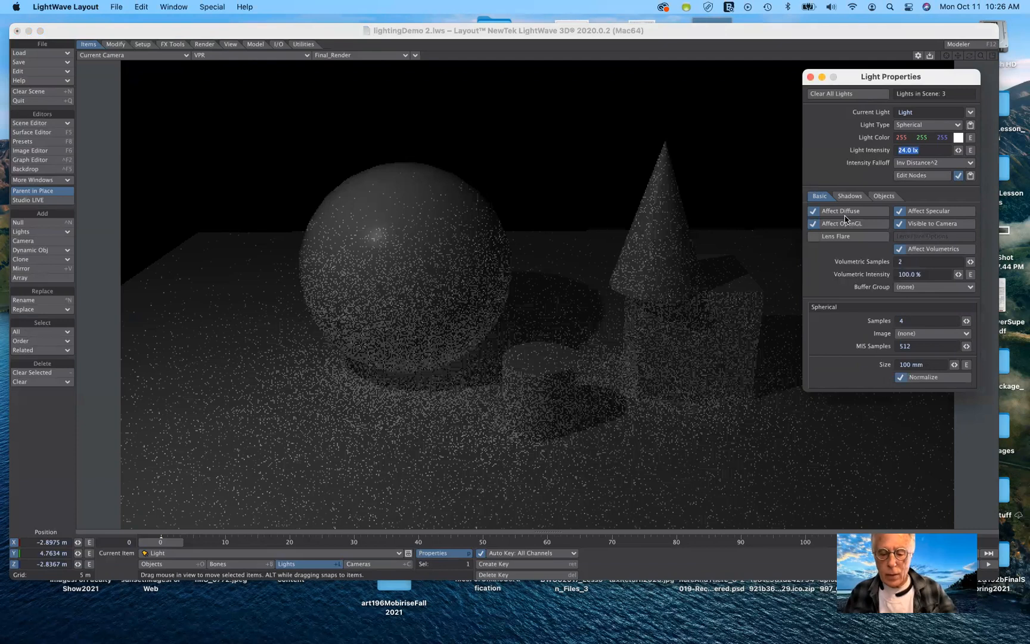
{"action": "type", "text": "3"}
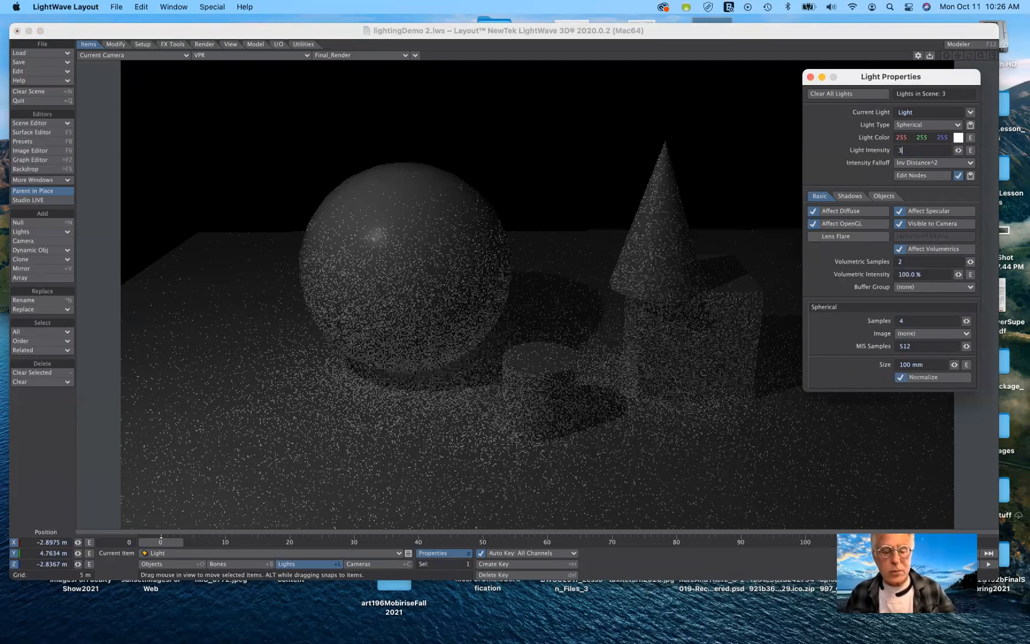
{"action": "type", "text": ".14"}
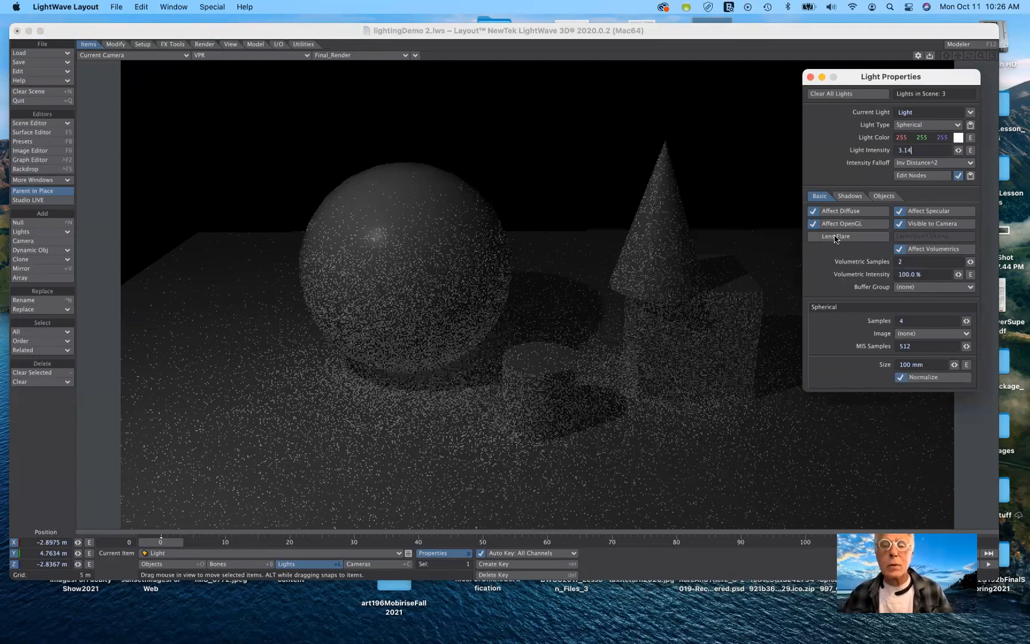
{"action": "key", "text": "Tab"}
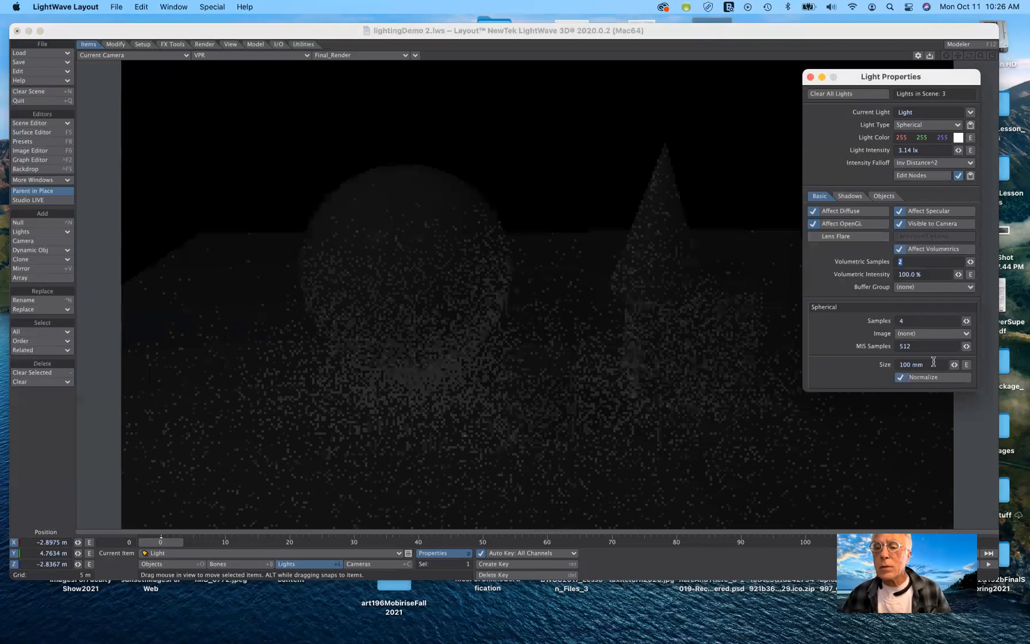
Set the spherical light's size to 2 m.
{"action": "key", "text": "Tab"}
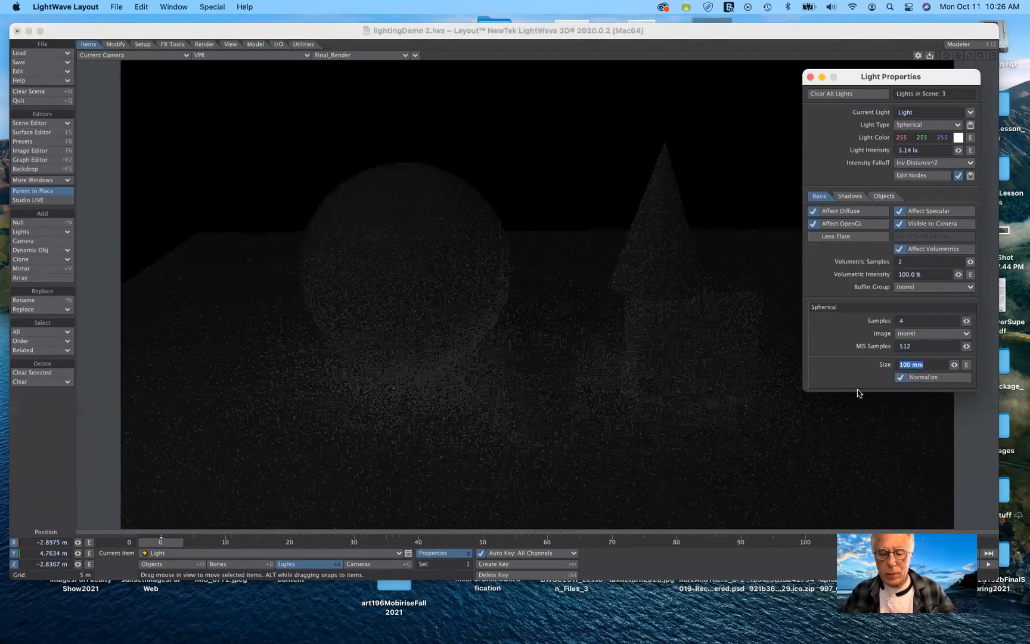
{"action": "type", "text": "2"}
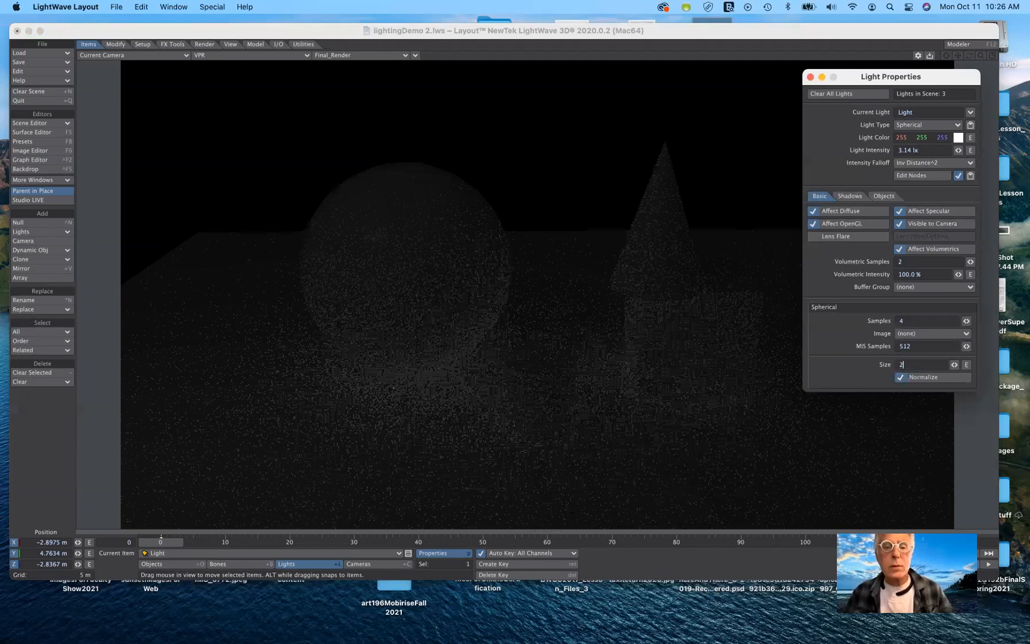
{"action": "type", "text": "m"}
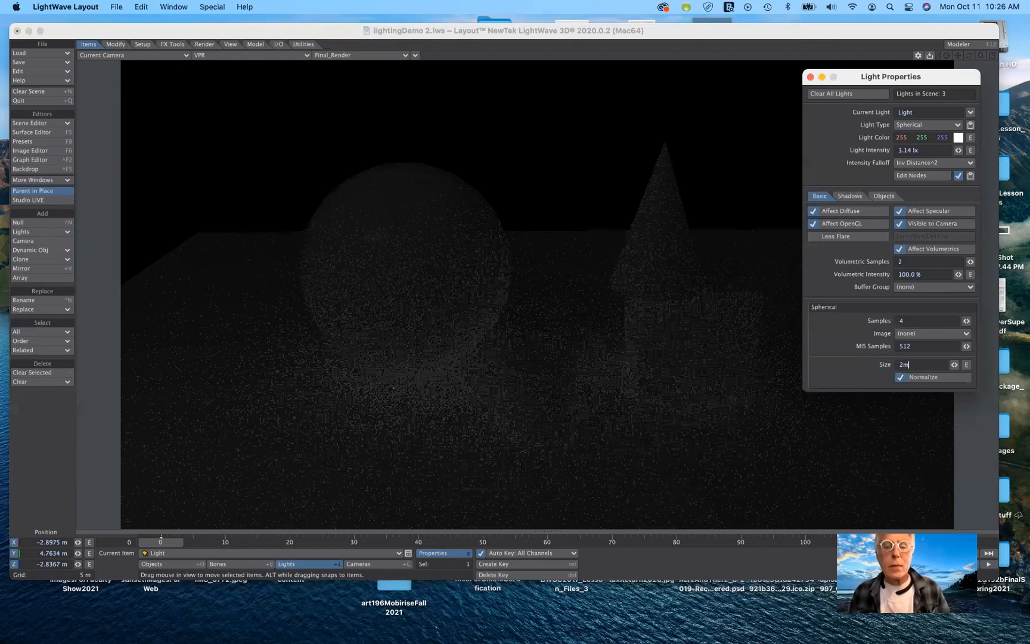
{"action": "key", "text": "Tab"}
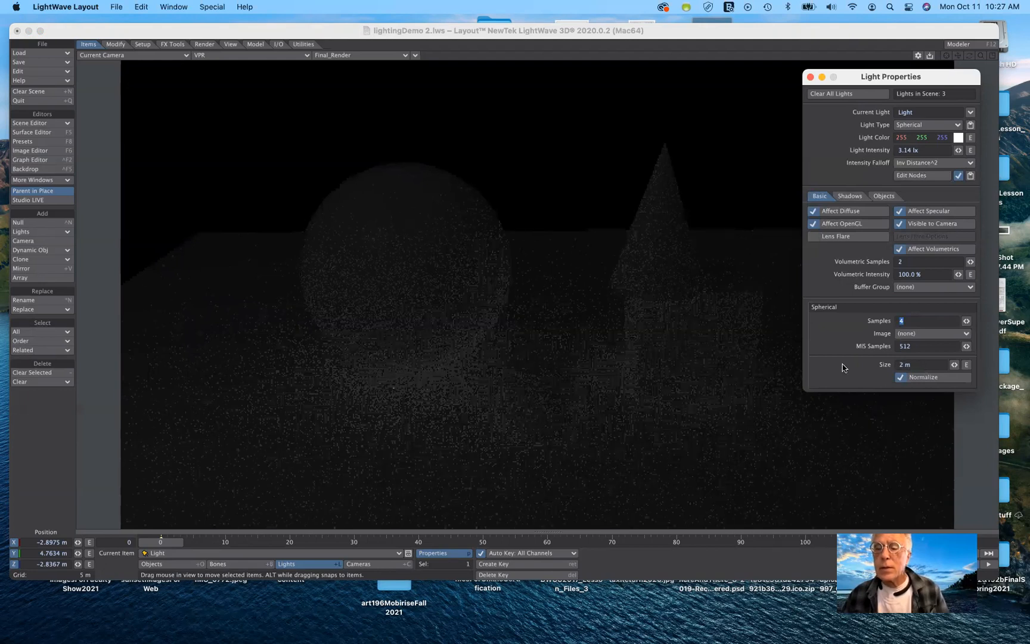
Set the spherical light's size to 10 m.
{"action": "key", "text": "Tab"}
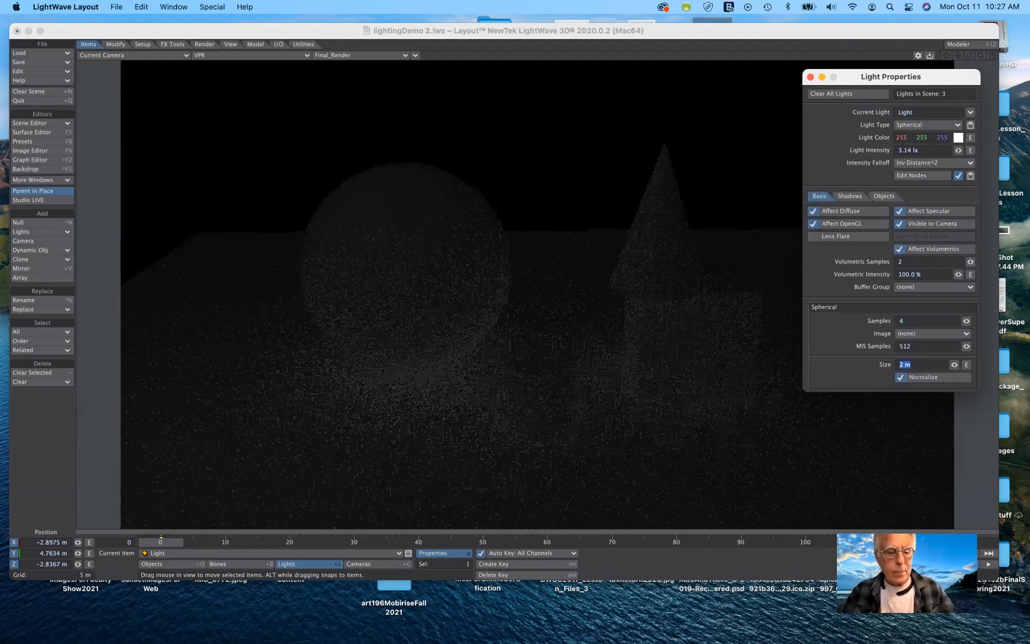
{"action": "type", "text": "10"}
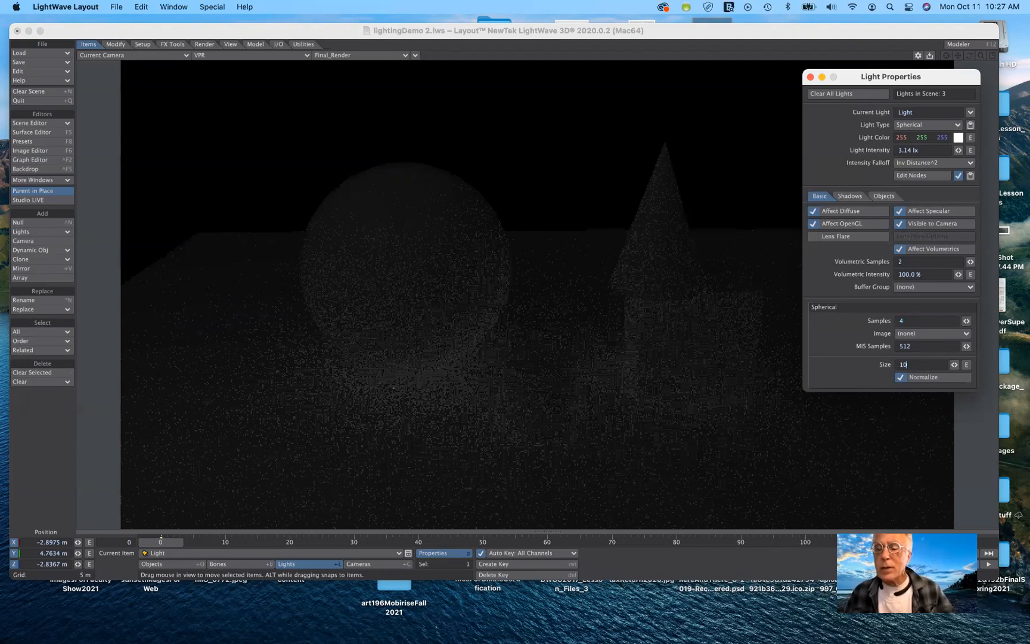
{"action": "key", "text": "Tab"}
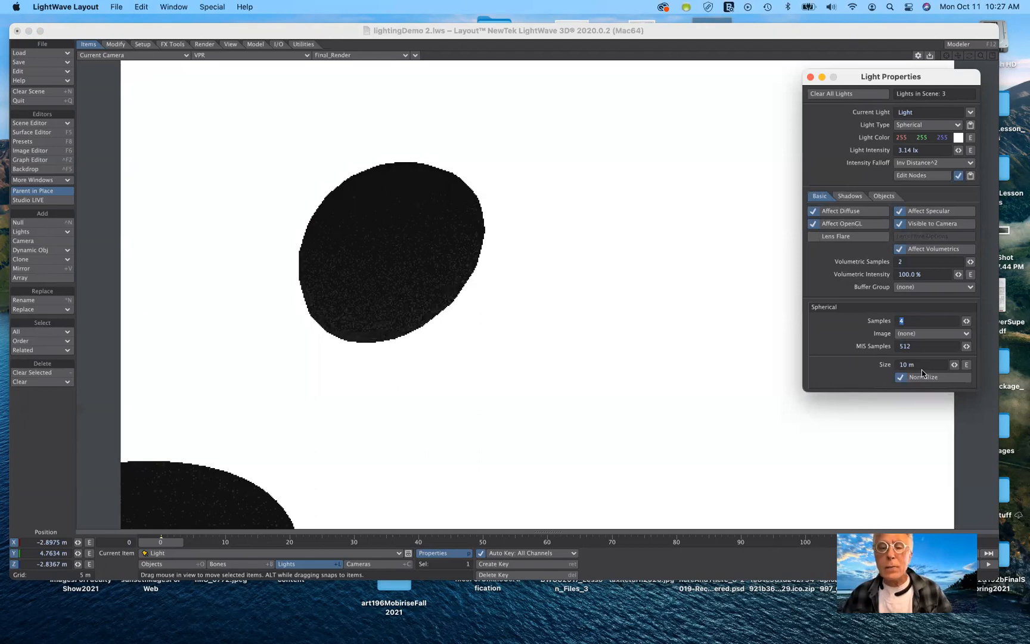
Set the spherical light's size to 4 m.
{"action": "left_click", "coordinate": [867, 364]}
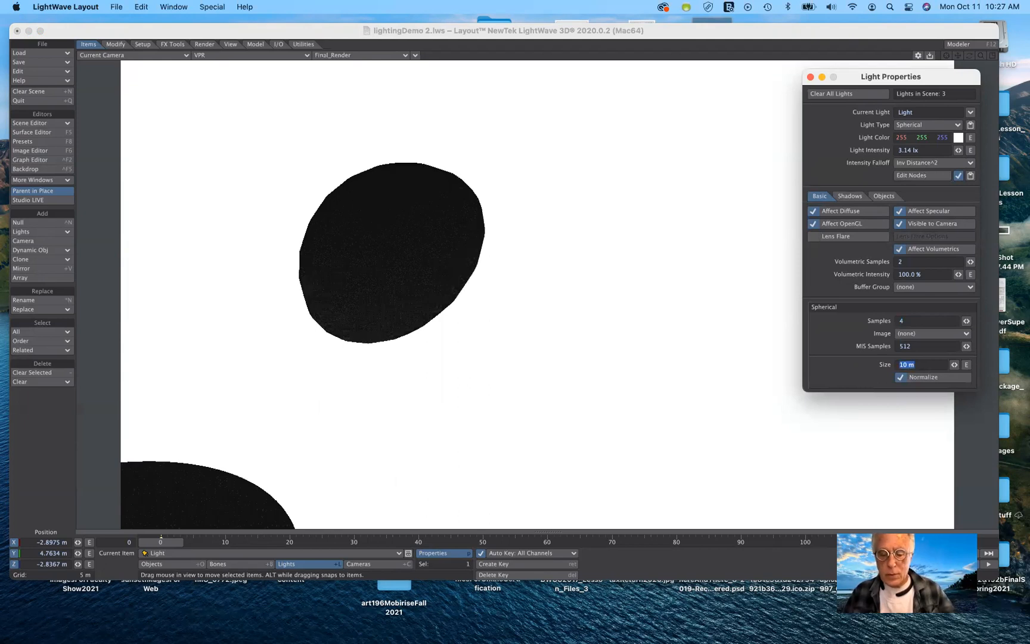
{"action": "type", "text": "4"}
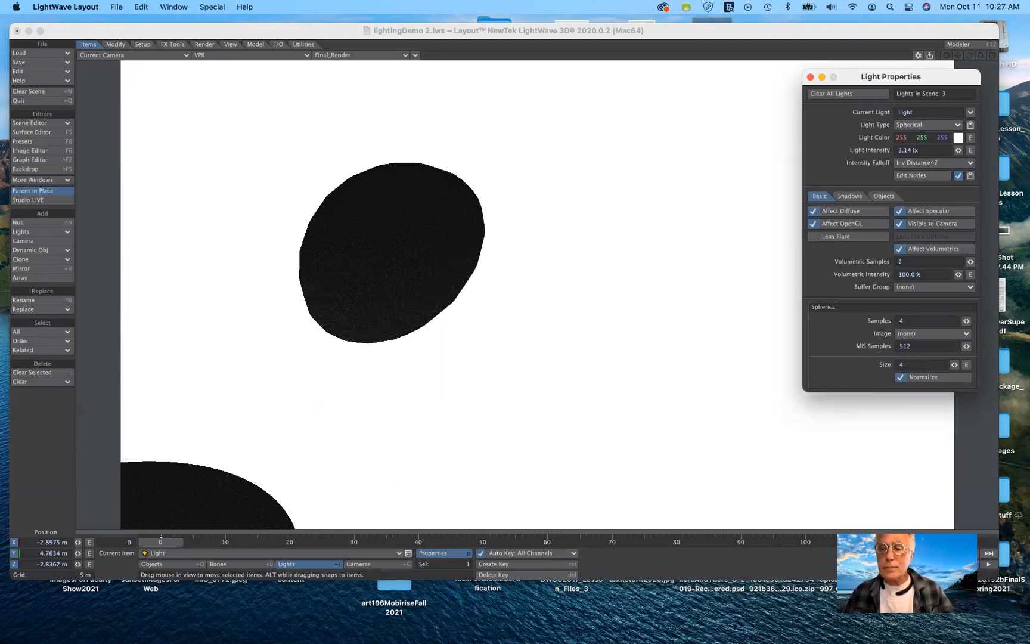
{"action": "type", "text": "m"}
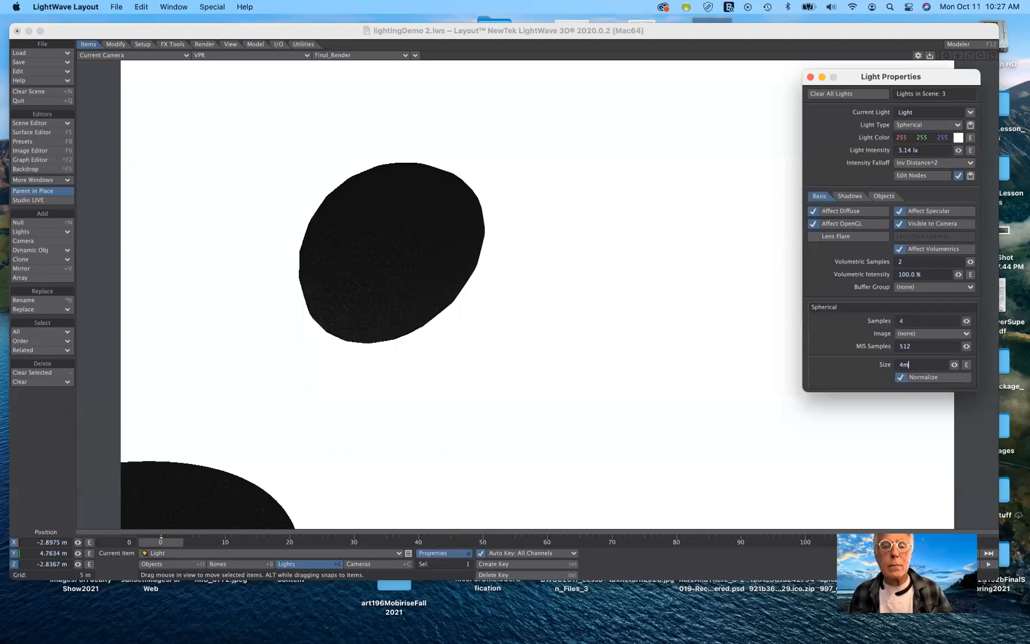
{"action": "key", "text": "Tab"}
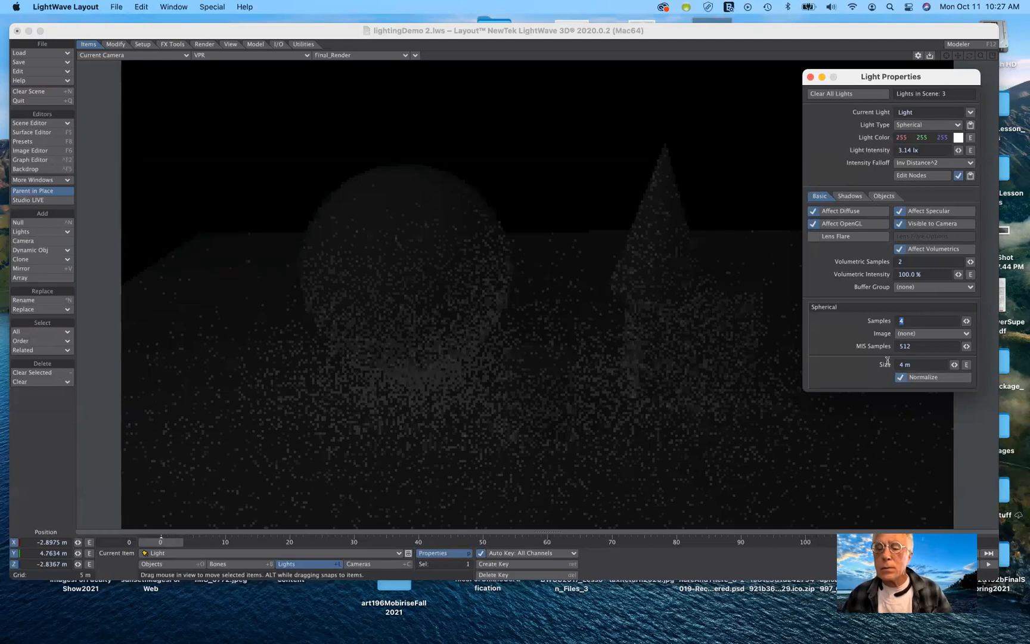
Set the spherical light's size to 6 m.
{"action": "key", "text": "shift+Tab"}
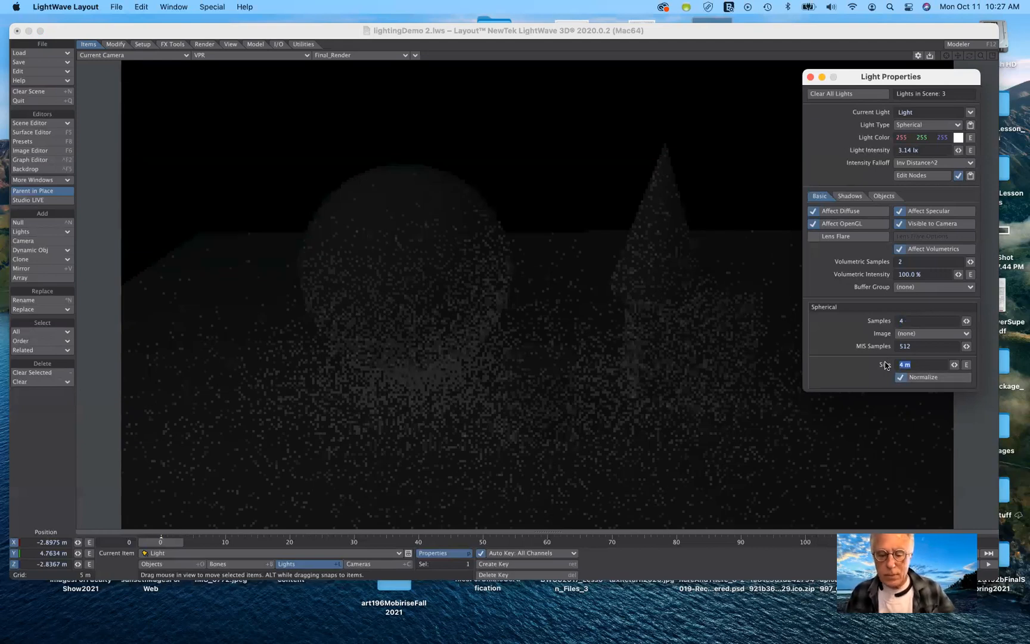
{"action": "type", "text": "6"}
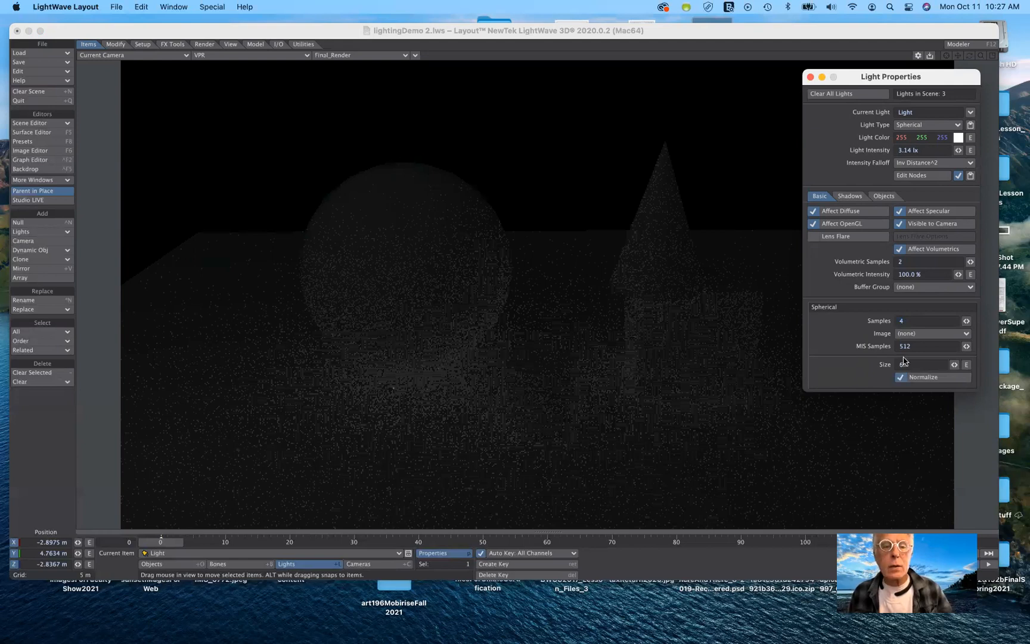
{"action": "key", "text": "Tab"}
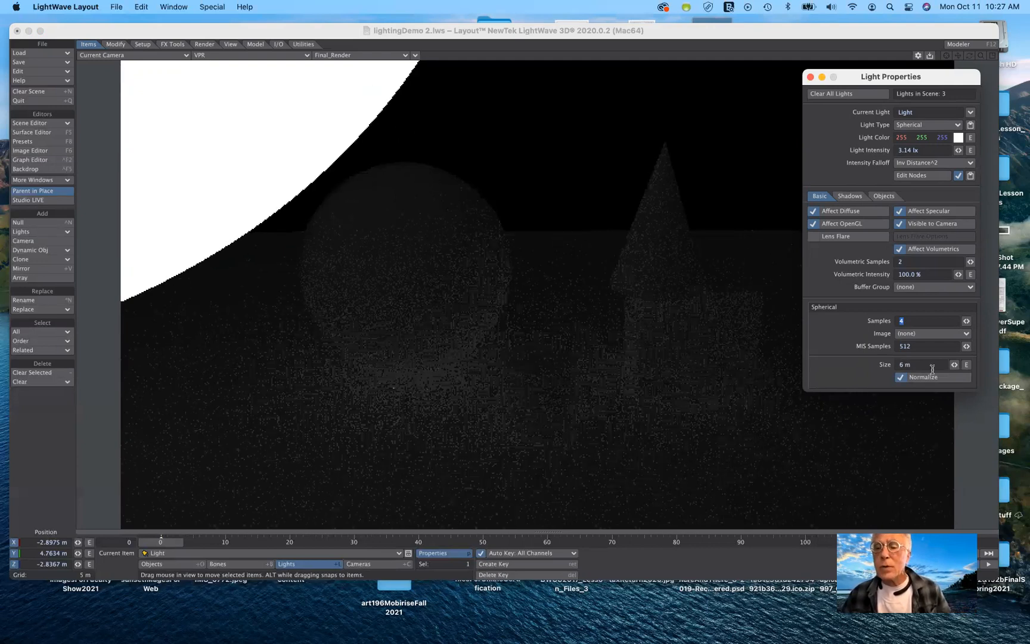
Set the spherical light's size to 1 m.
{"action": "left_click", "coordinate": [873, 366]}
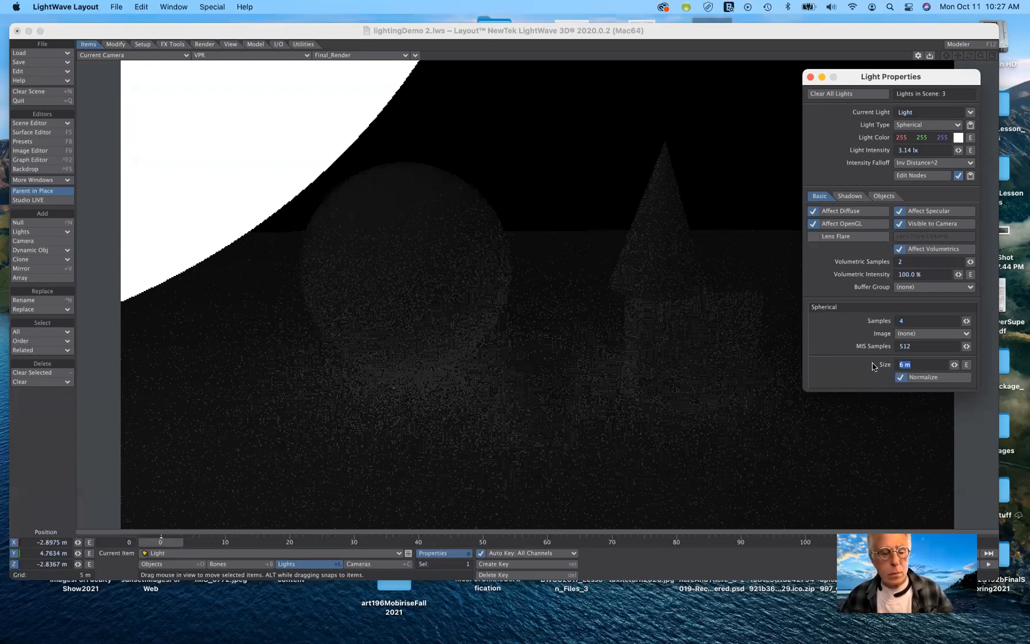
{"action": "type", "text": "1"}
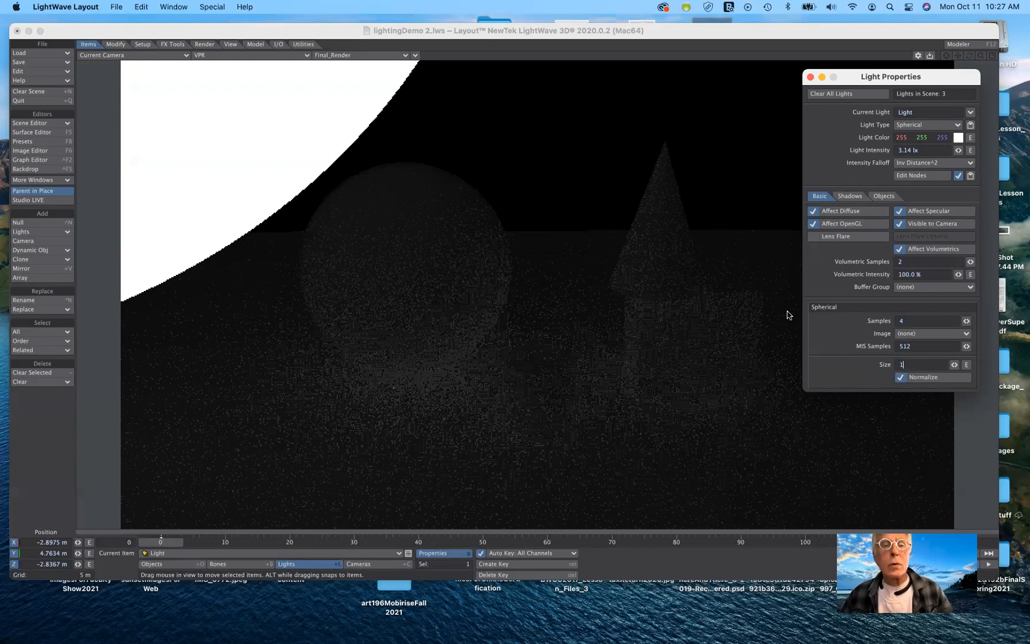
{"action": "key", "text": "Tab"}
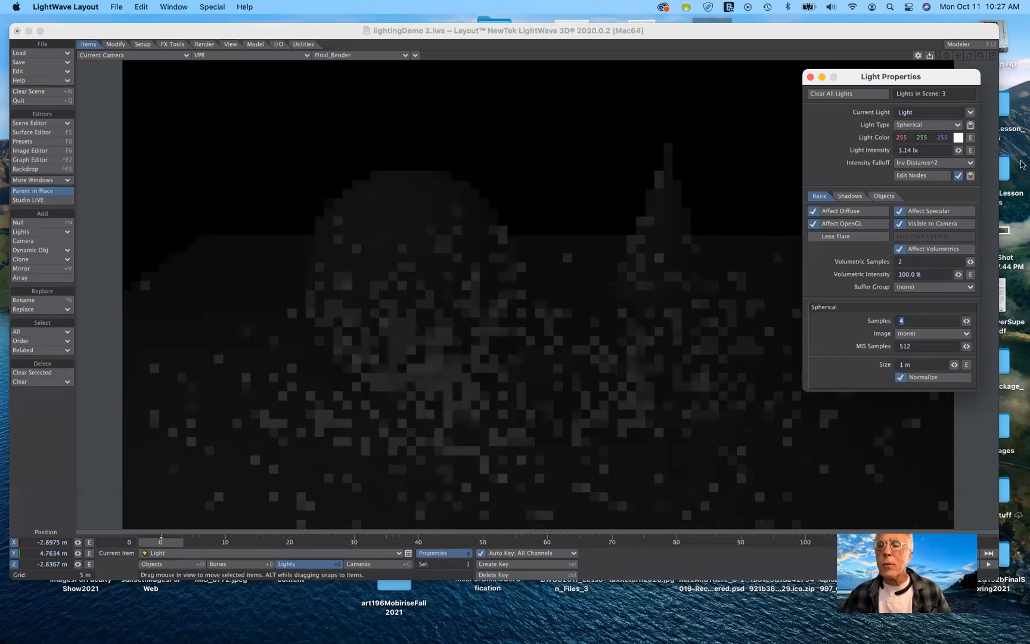
Turn the light's intensity falloff off and move the Light Properties panel aside.
{"action": "left_click", "coordinate": [931, 165]}
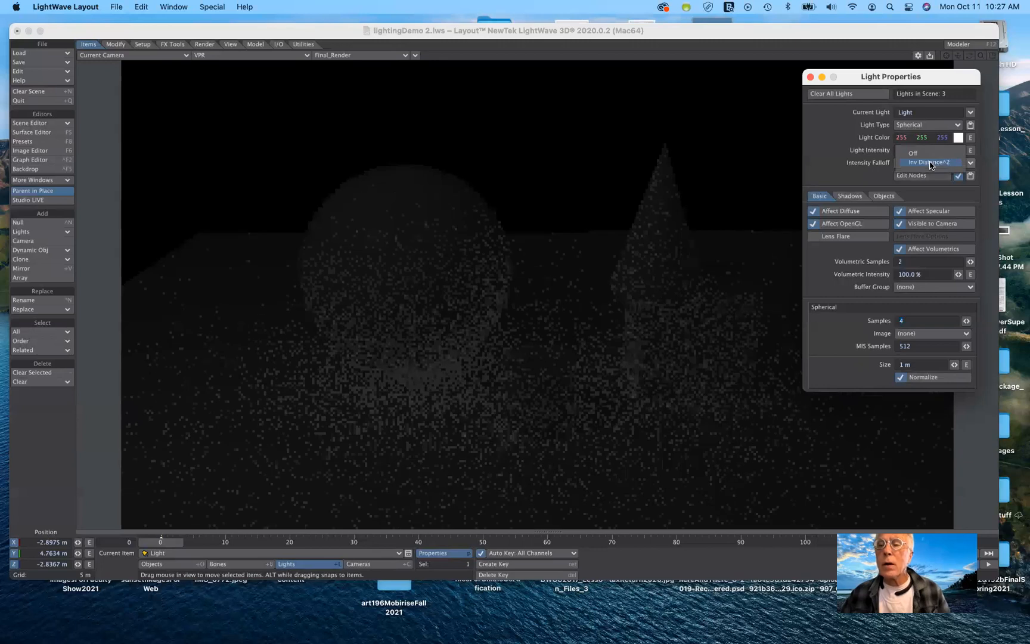
{"action": "left_click", "coordinate": [763, 292]}
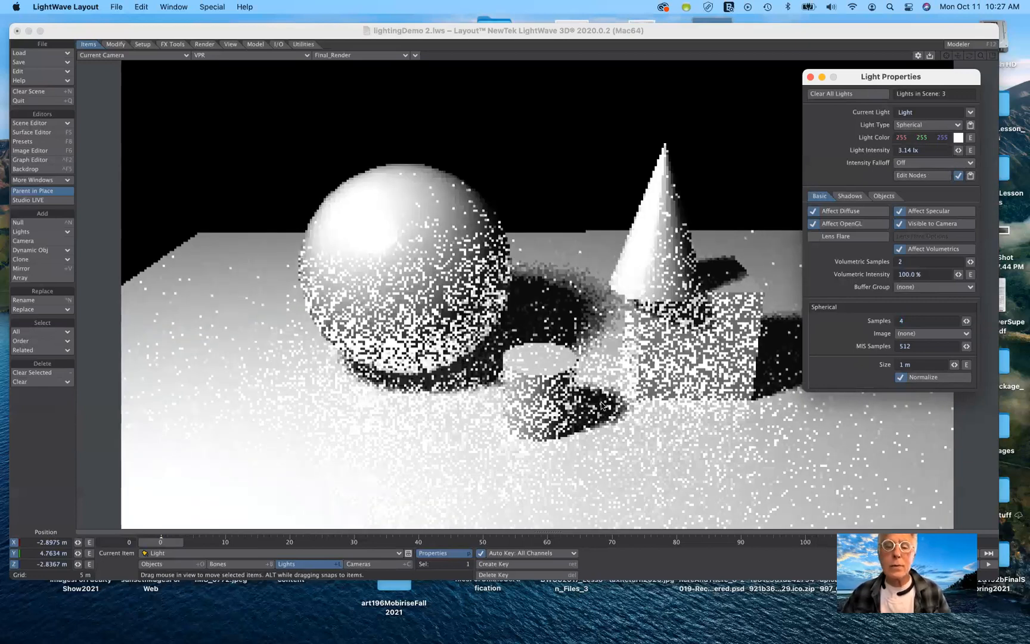
{"action": "left_click_drag", "start_coordinate": [868, 80], "coordinate": [905, 74]}
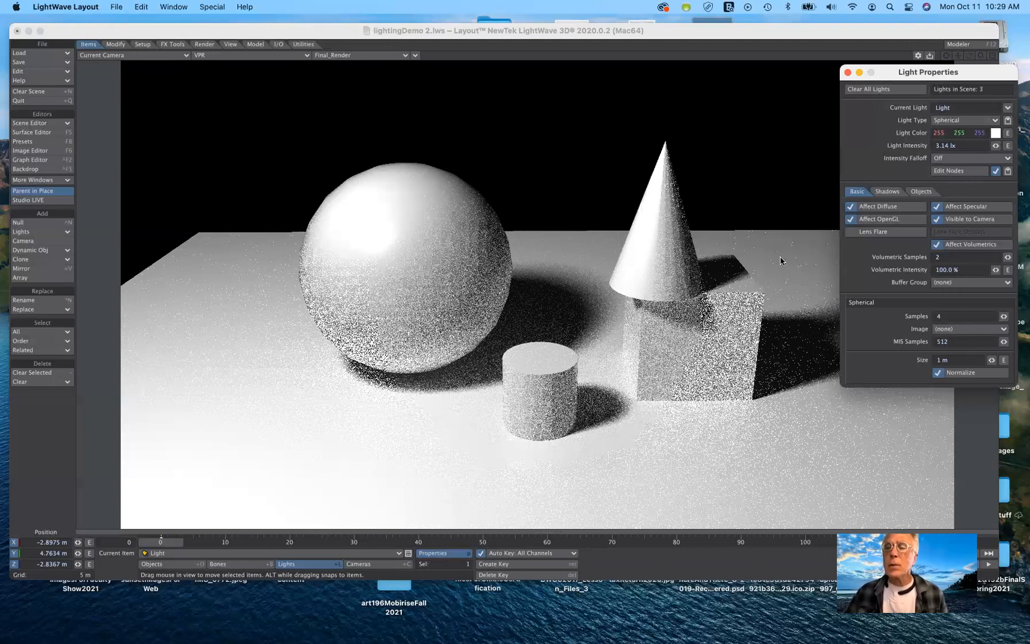
Change the light type to Linear and set its size to 1 m.
{"action": "left_click", "coordinate": [961, 123]}
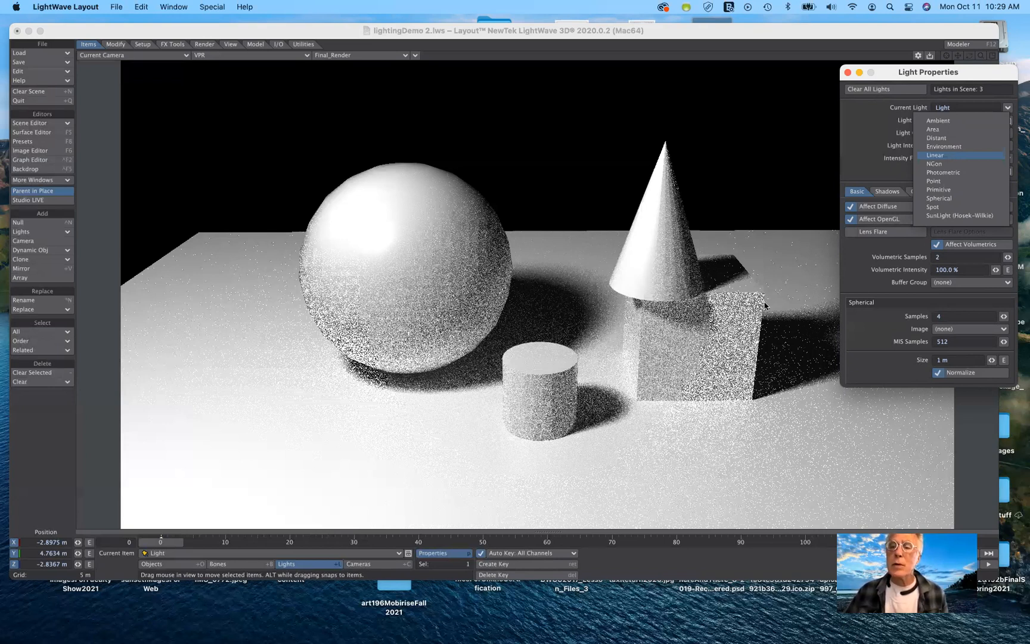
{"action": "left_click", "coordinate": [801, 253]}
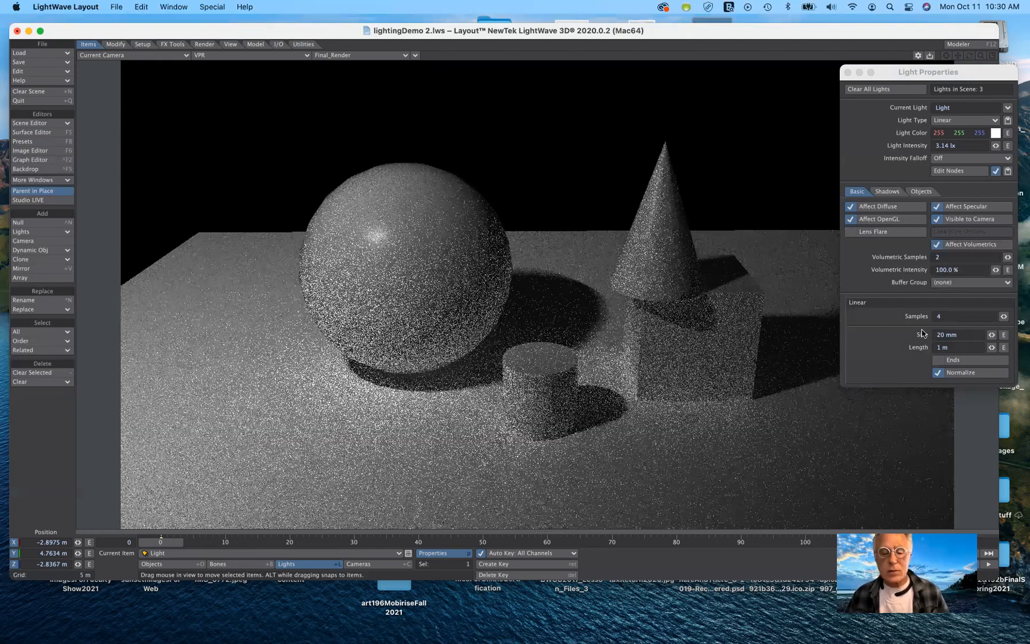
{"action": "left_click", "coordinate": [921, 334]}
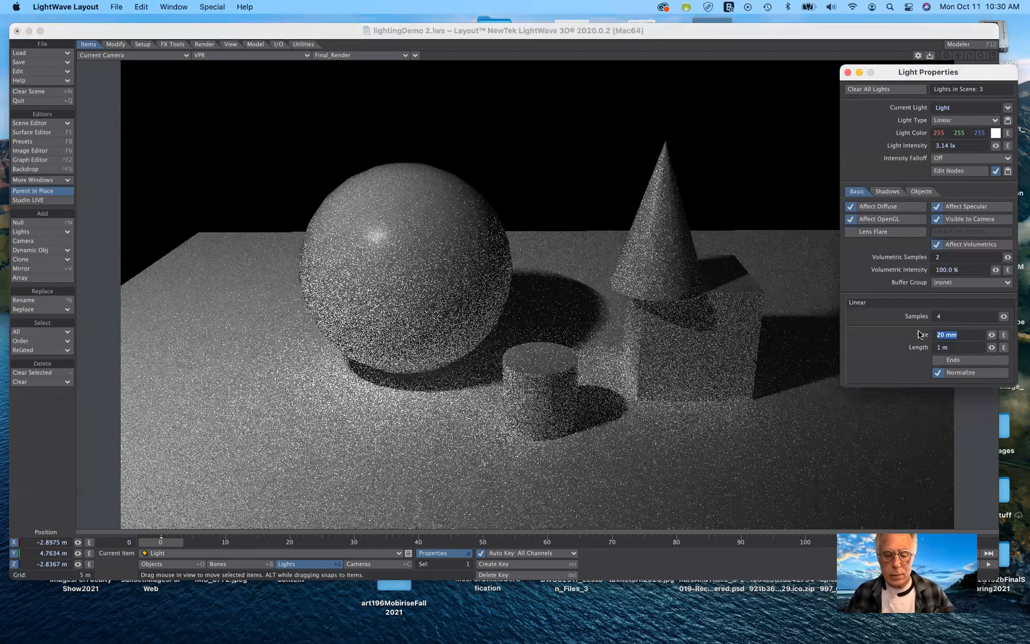
{"action": "type", "text": "1"}
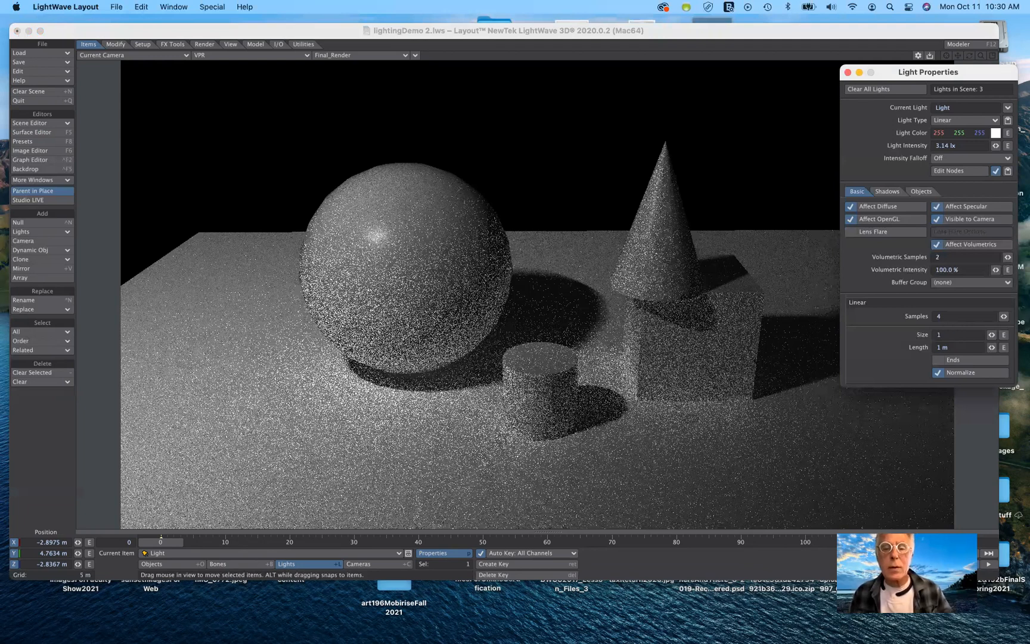
{"action": "type", "text": "m"}
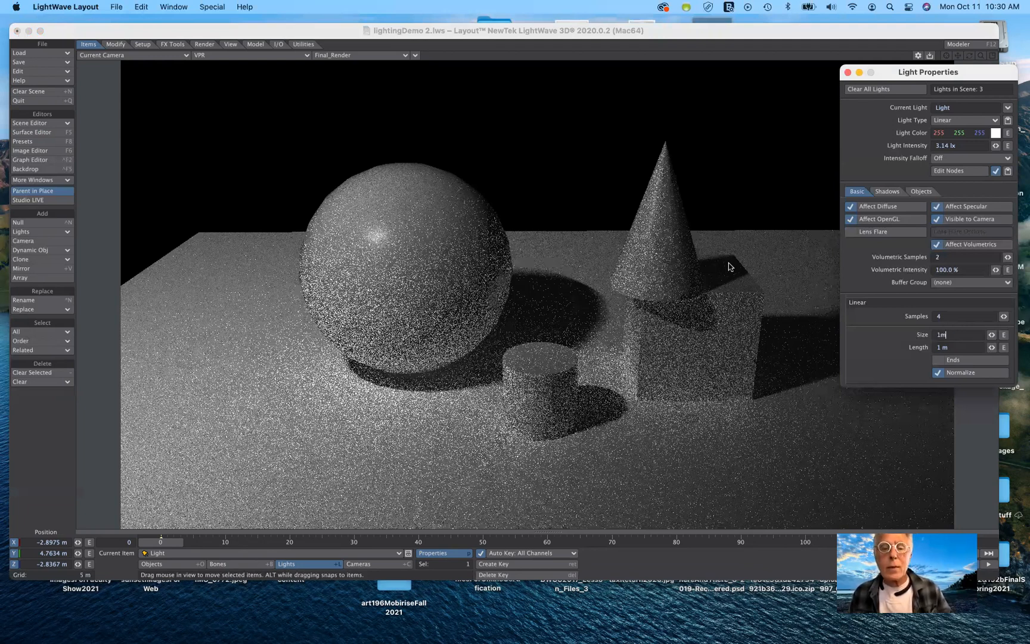
{"action": "key", "text": "Tab"}
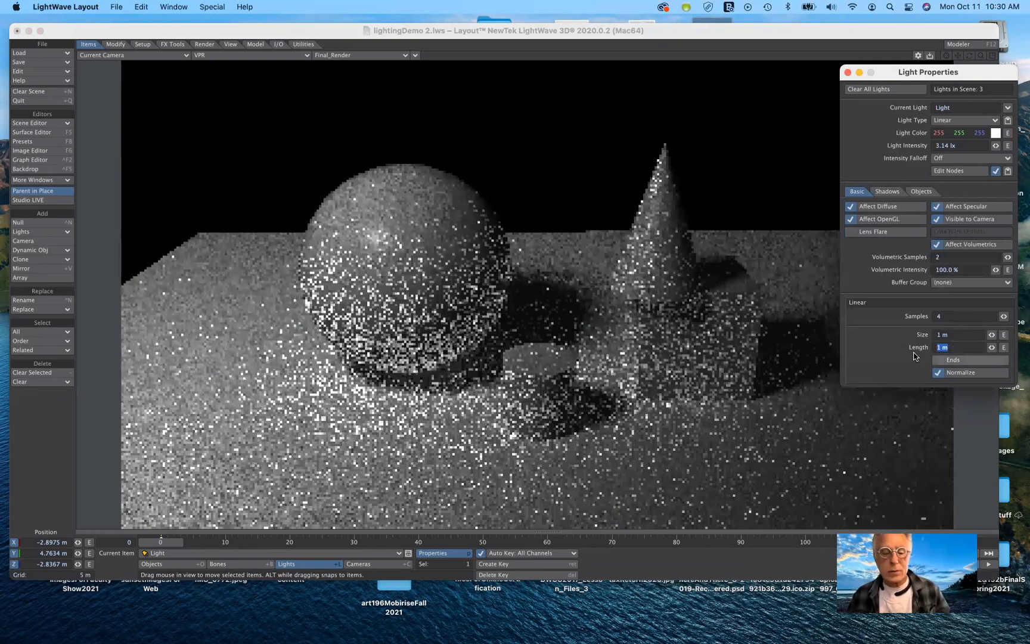
Set the linear light's length to 5 m.
{"action": "key", "text": "Right"}
{"action": "key", "text": "Return"}
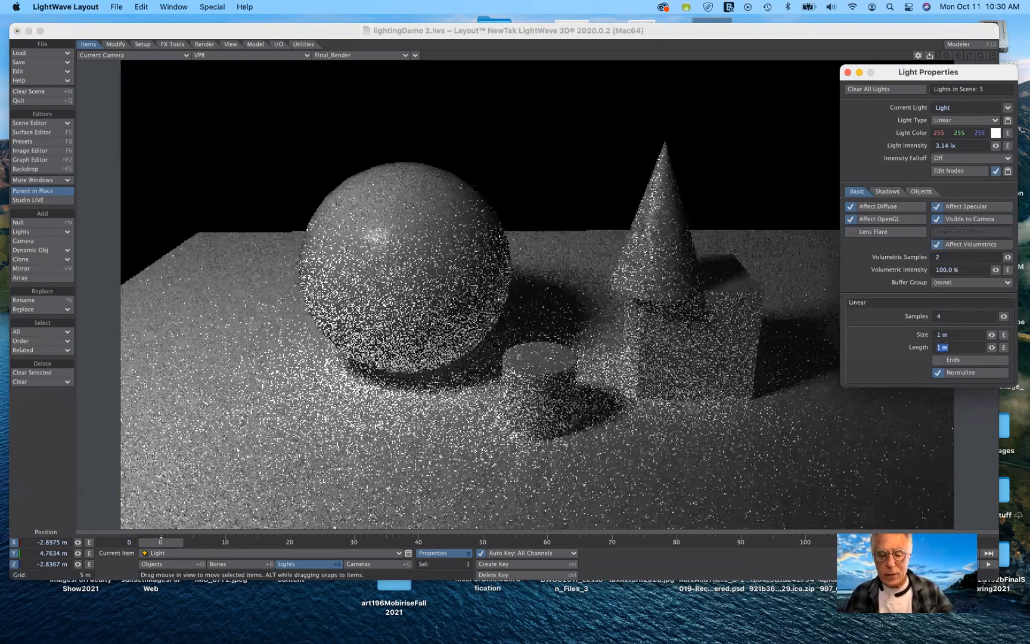
{"action": "type", "text": "5"}
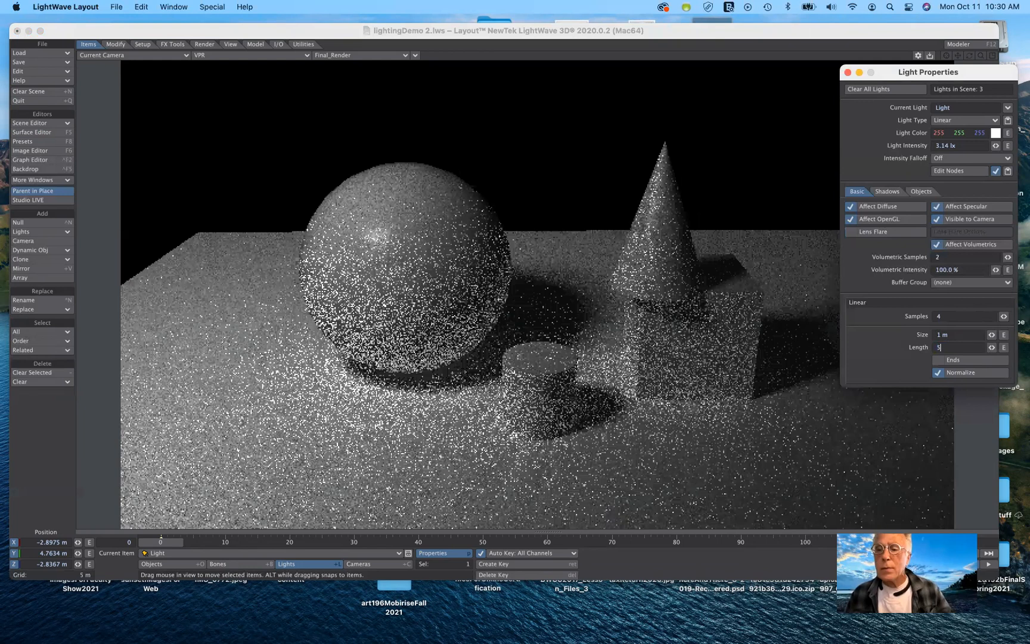
{"action": "type", "text": "m"}
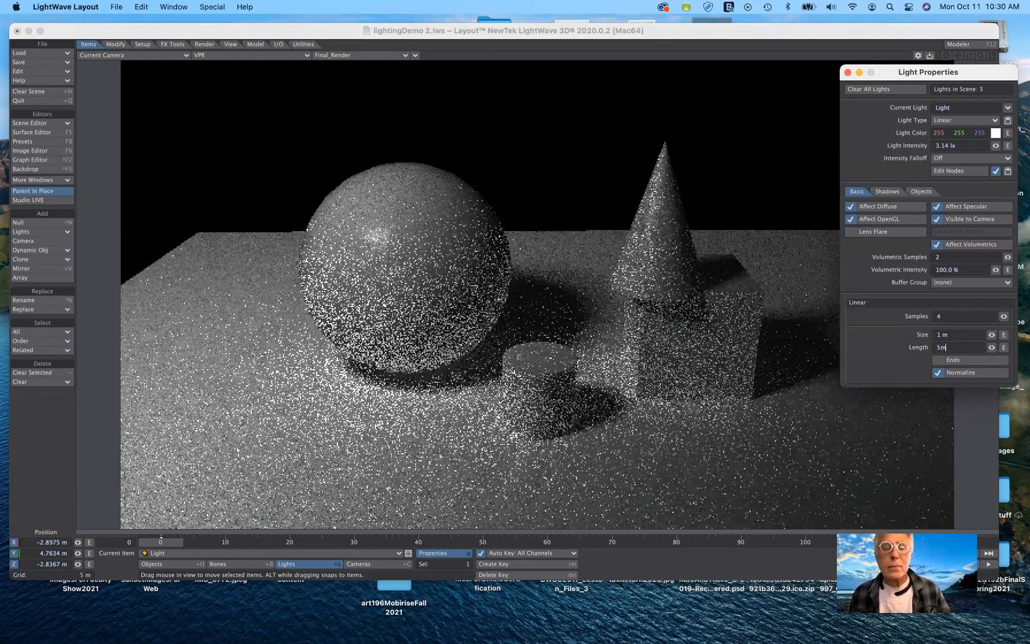
{"action": "key", "text": "Tab"}
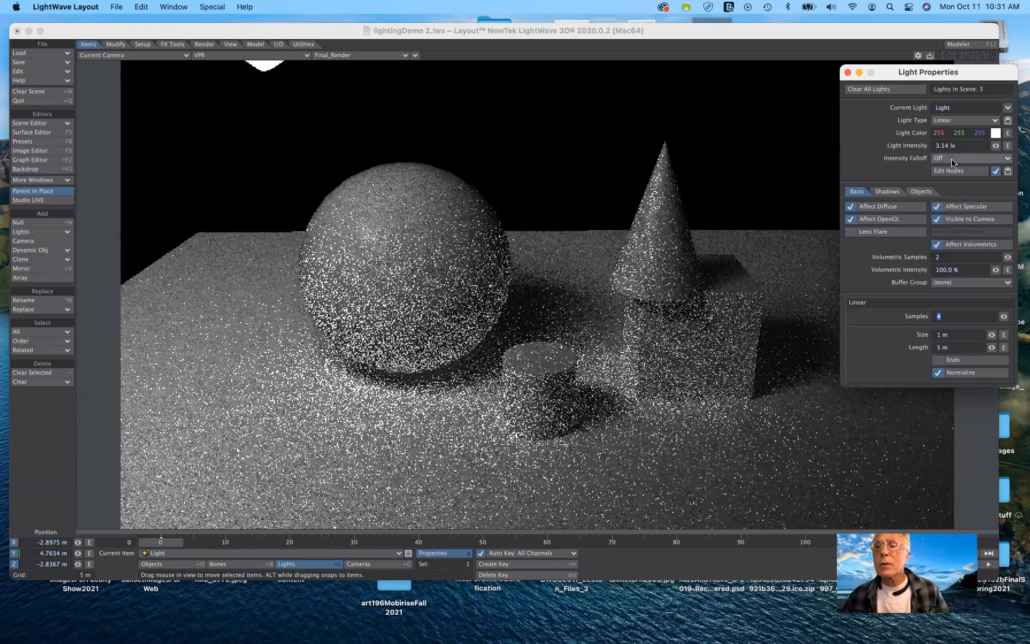
Set the light's intensity falloff to Inv Distance^2 and its size to 100 mm.
{"action": "left_click", "coordinate": [952, 159]}
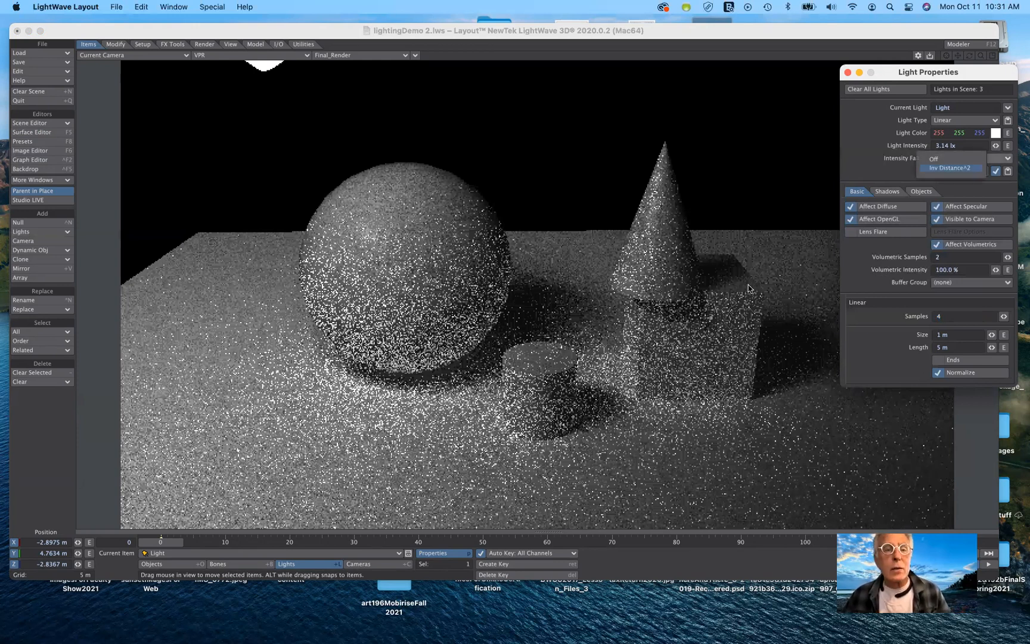
{"action": "left_click", "coordinate": [258, 67]}
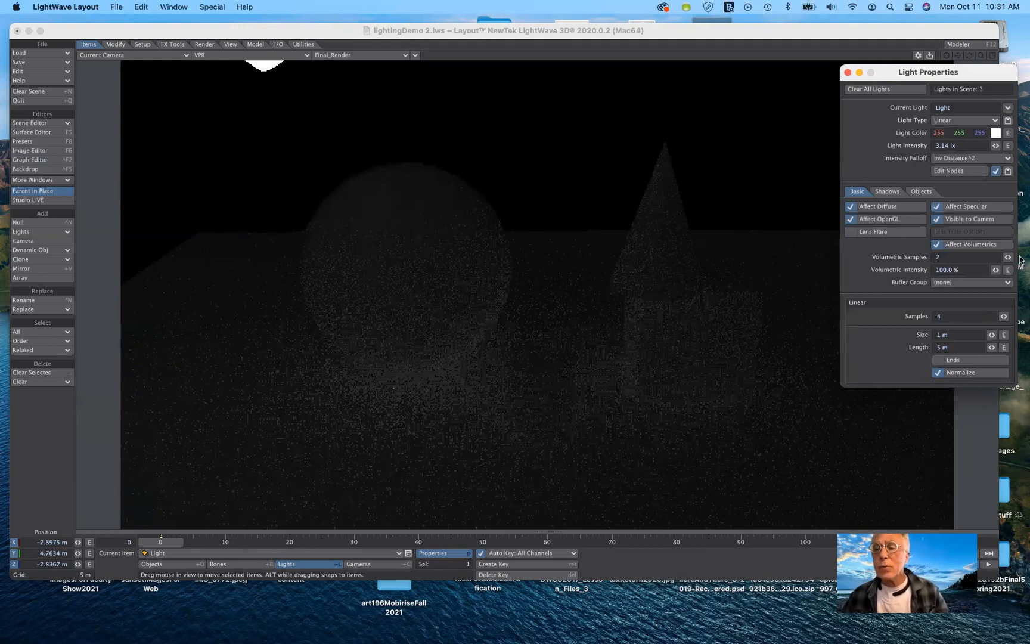
{"action": "left_click", "coordinate": [923, 334]}
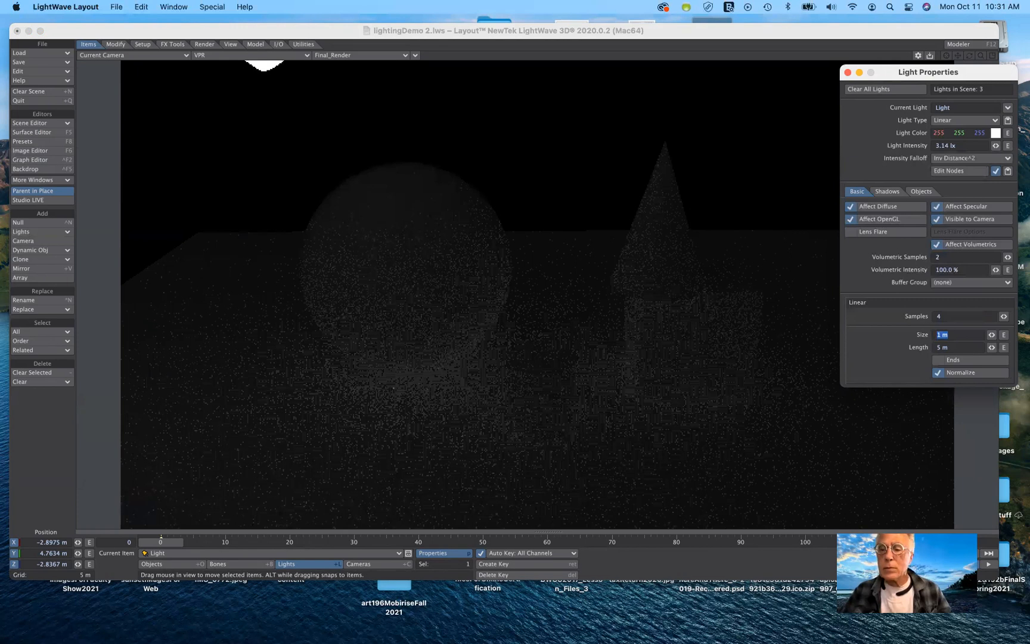
{"action": "type", "text": "1"}
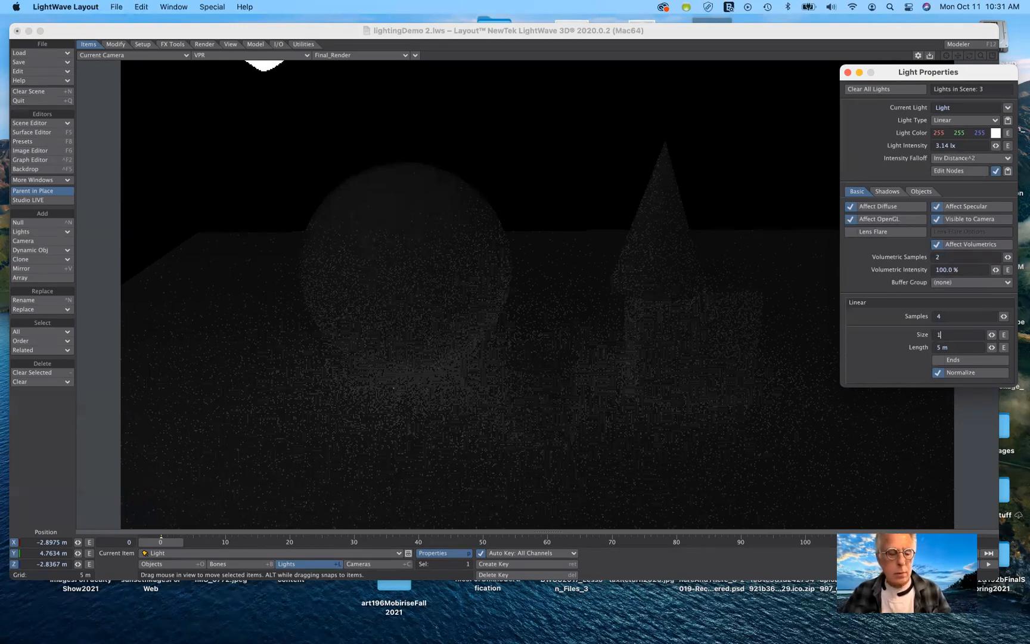
{"action": "type", "text": "00"}
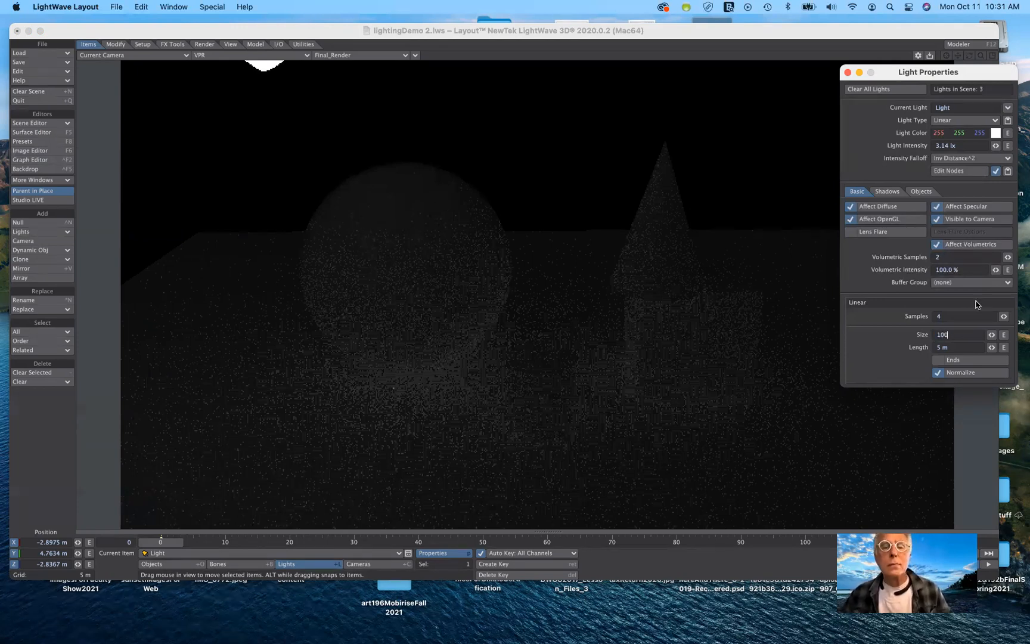
{"action": "type", "text": "mm"}
{"action": "key", "text": "Tab"}
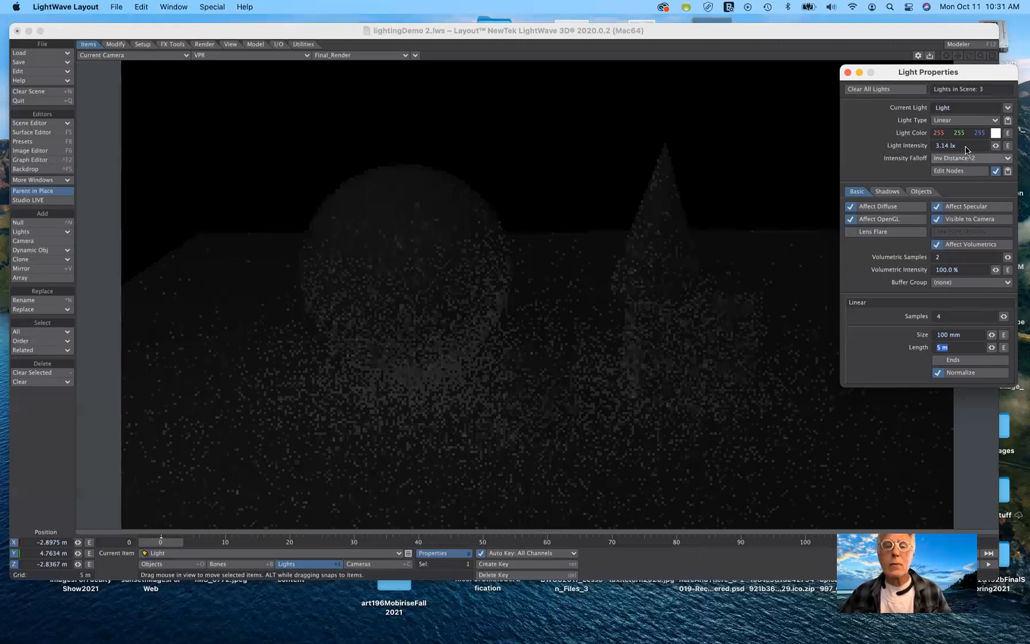
Turn the intensity falloff back off.
{"action": "left_click", "coordinate": [969, 158]}
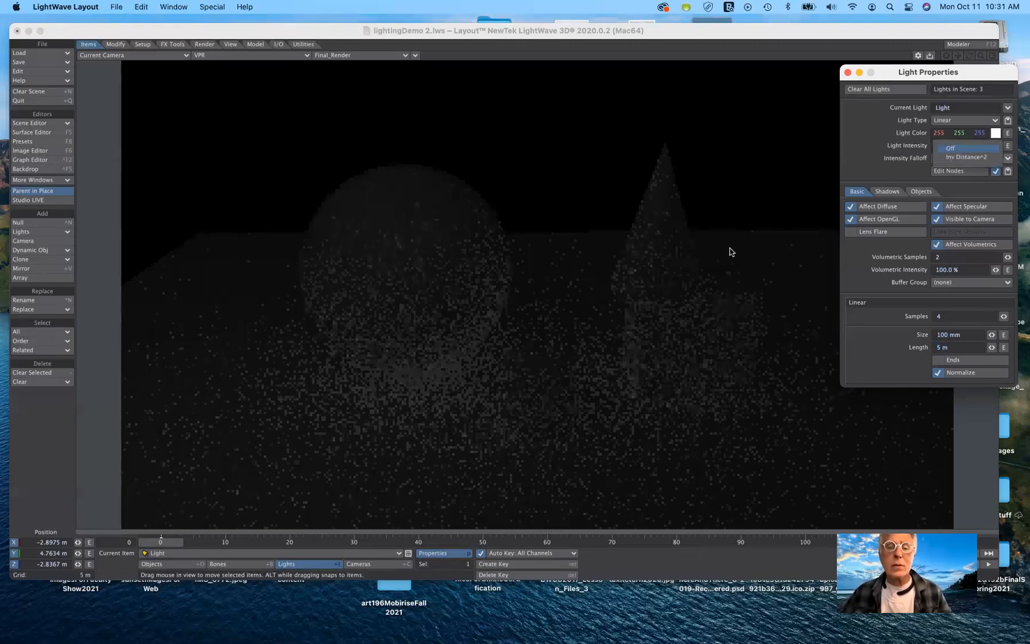
{"action": "left_click", "coordinate": [730, 248]}
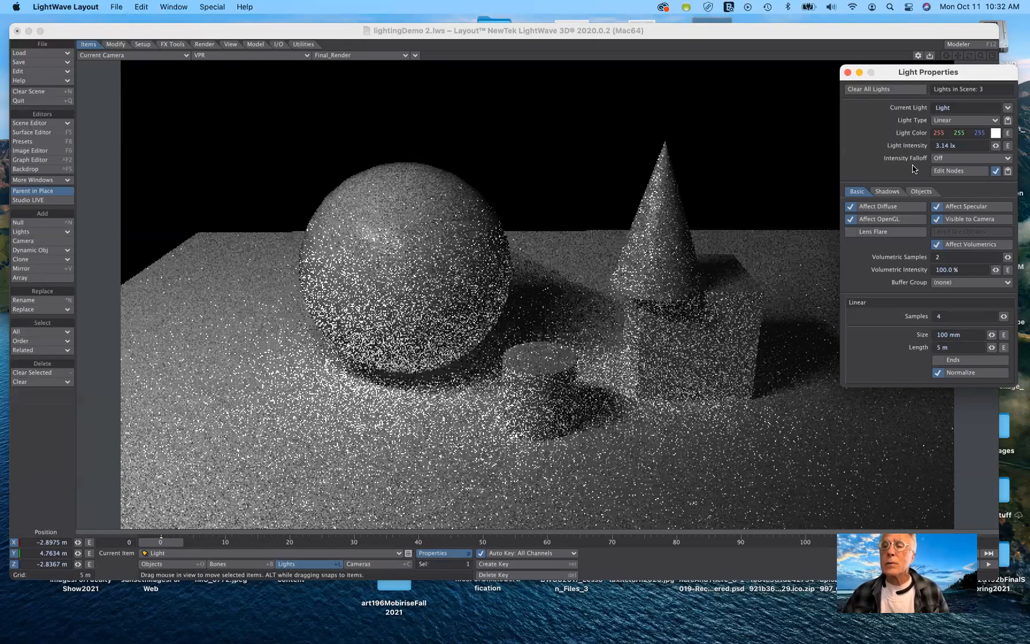
{"action": "left_click", "coordinate": [968, 122]}
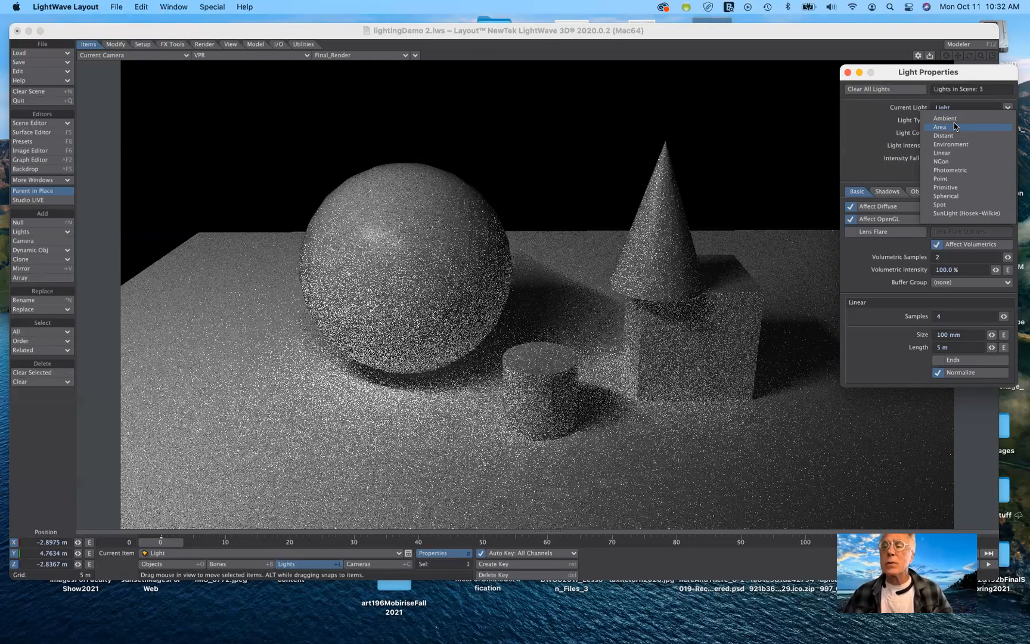
{"action": "left_click", "coordinate": [244, 53]}
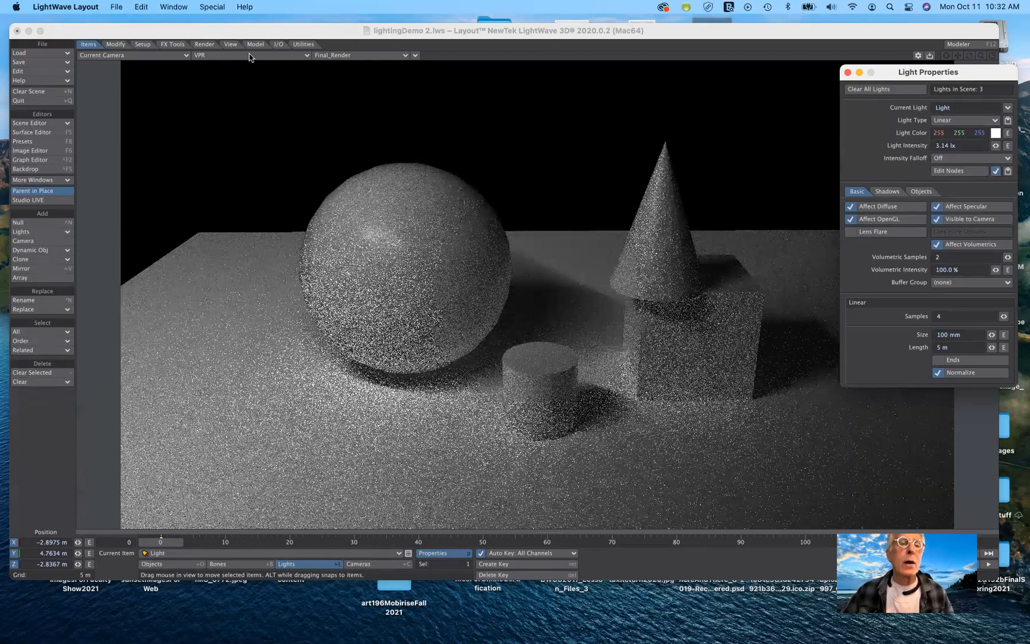
Switch the viewport display from VPR to Shaded Solid.
{"action": "left_click", "coordinate": [250, 58]}
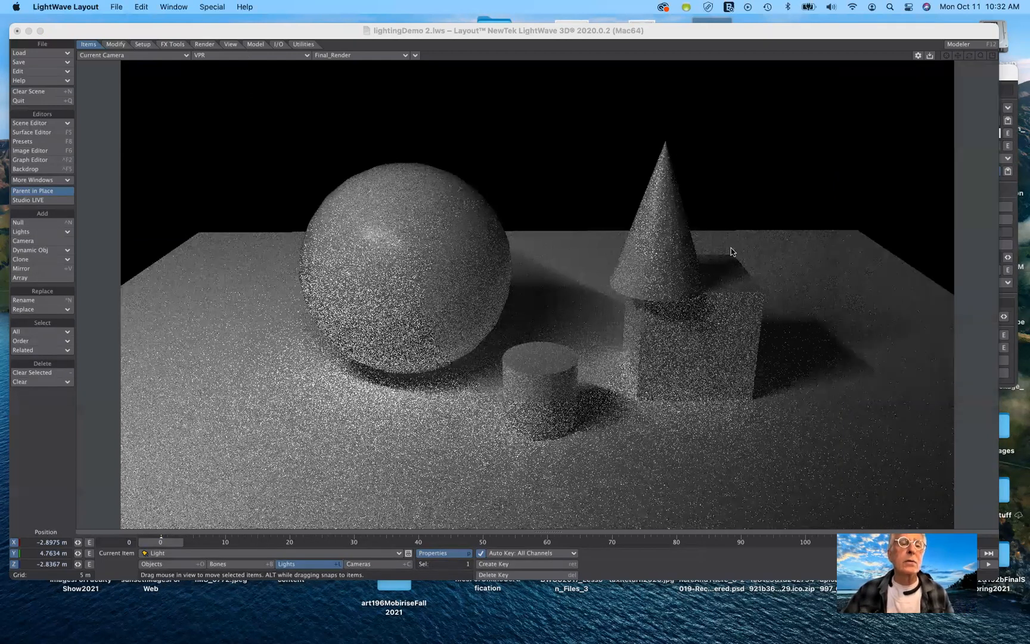
{"action": "key", "text": "p"}
{"action": "left_click", "coordinate": [238, 54]}
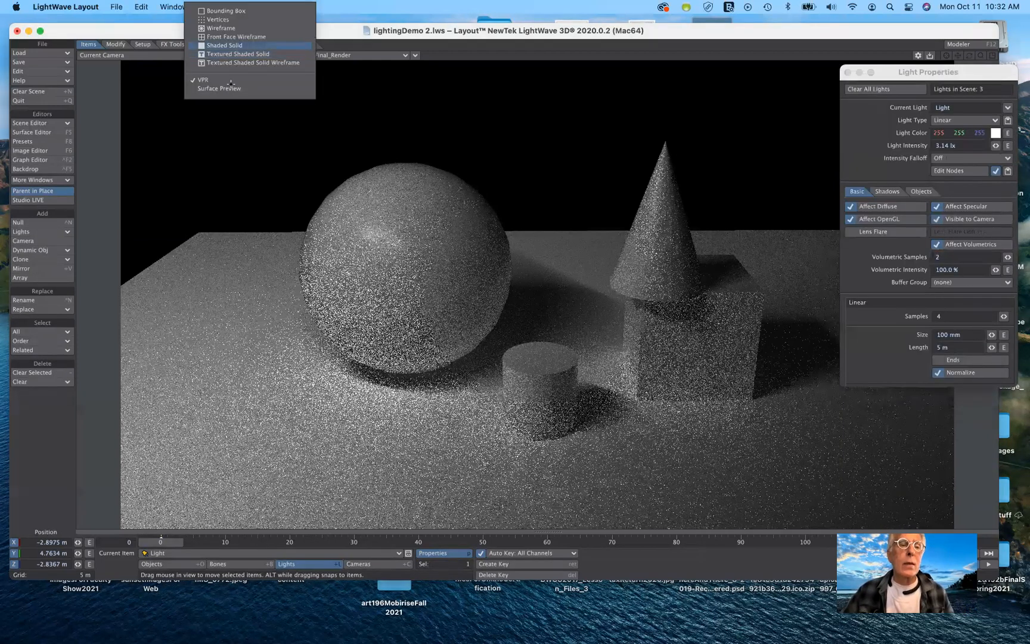
{"action": "left_click", "coordinate": [229, 80]}
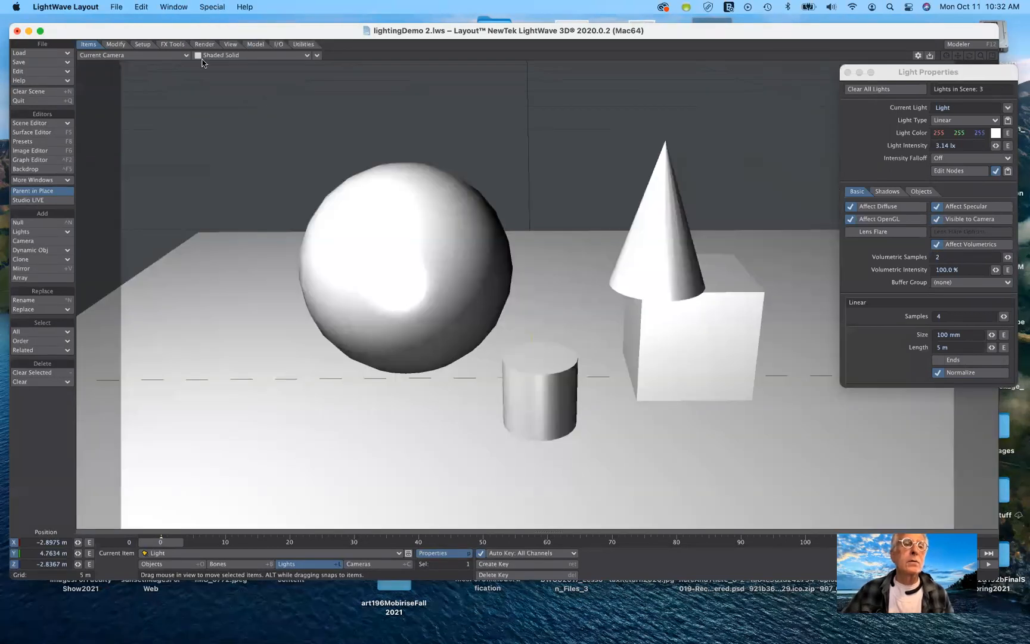
Switch the viewport to Perspective view to see the lights in the scene.
{"action": "left_click", "coordinate": [151, 53]}
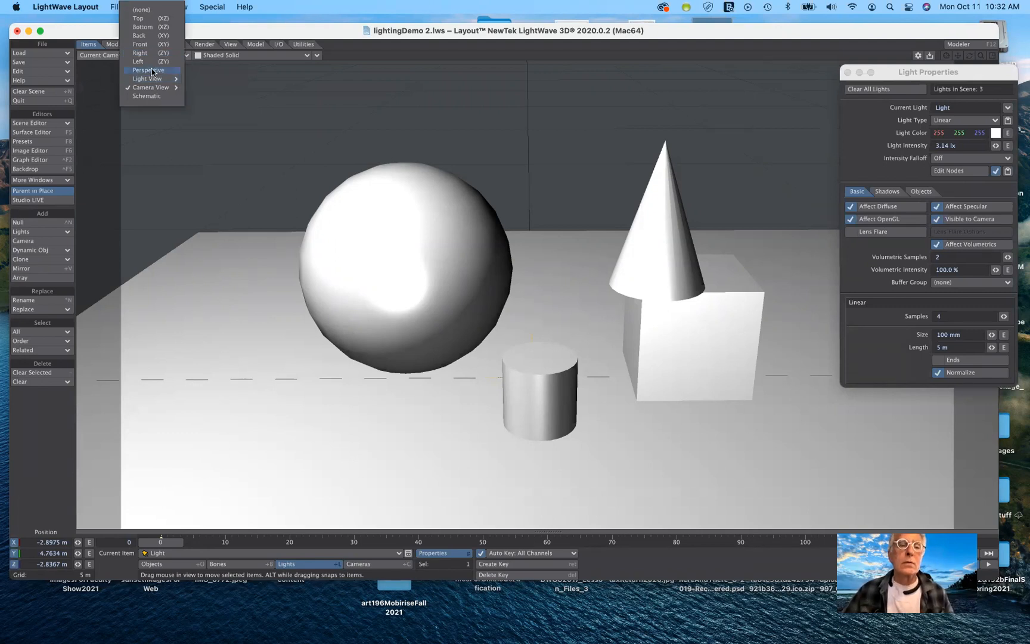
{"action": "left_click", "coordinate": [149, 70]}
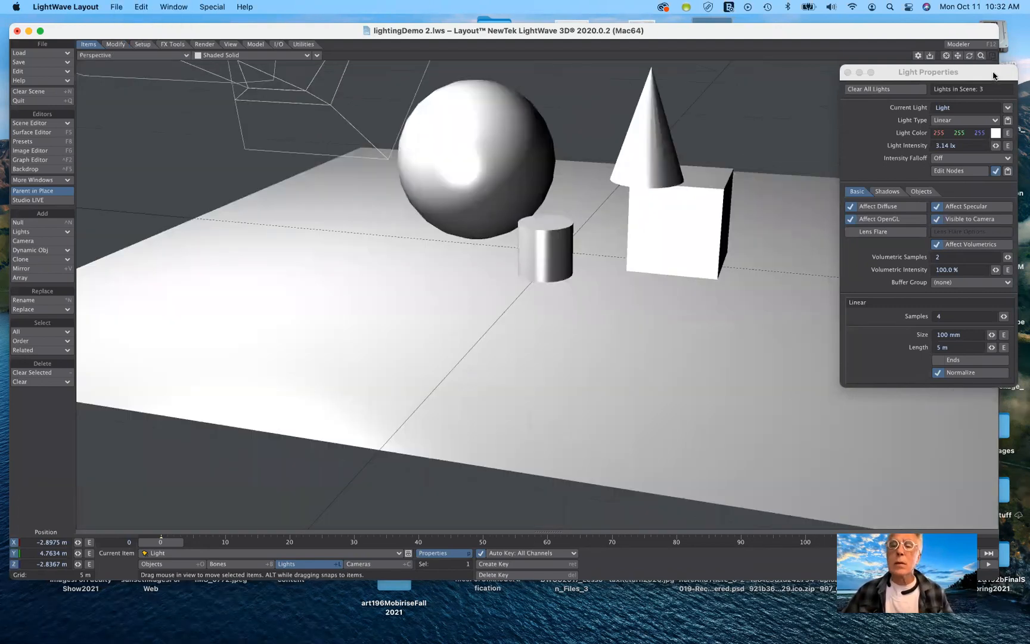
{"action": "left_click_drag", "start_coordinate": [993, 76], "coordinate": [950, 230]}
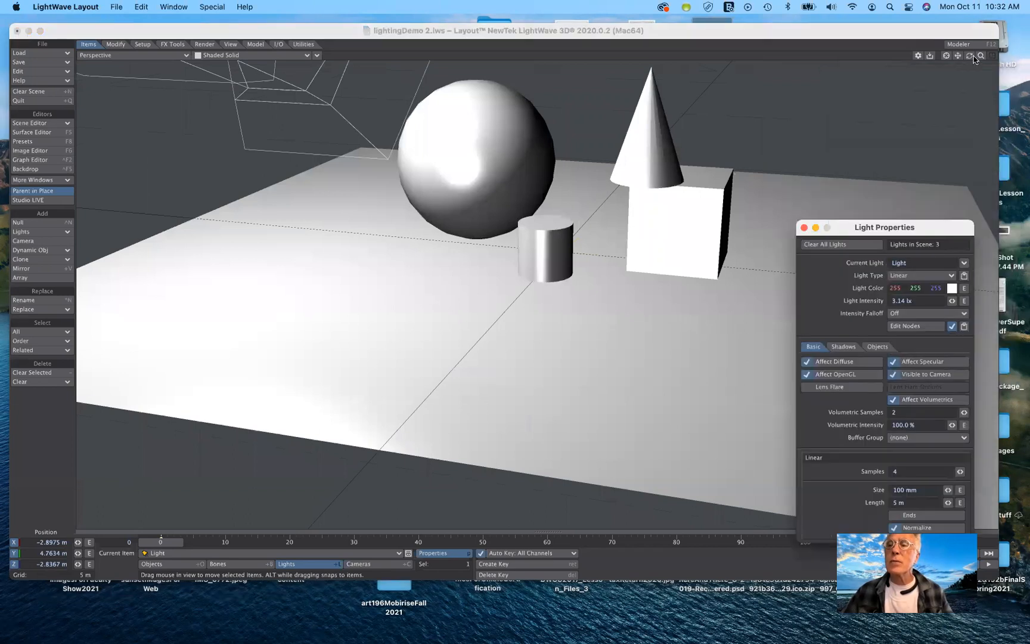
{"action": "key", "text": "p"}
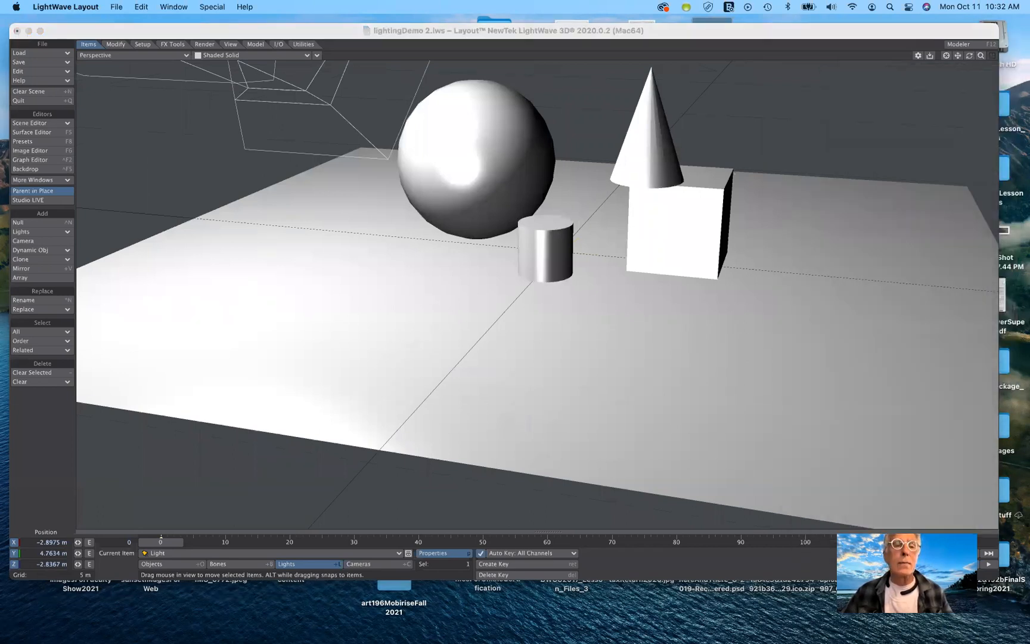
{"action": "left_click_drag", "start_coordinate": [981, 55], "coordinate": [338, 88]}
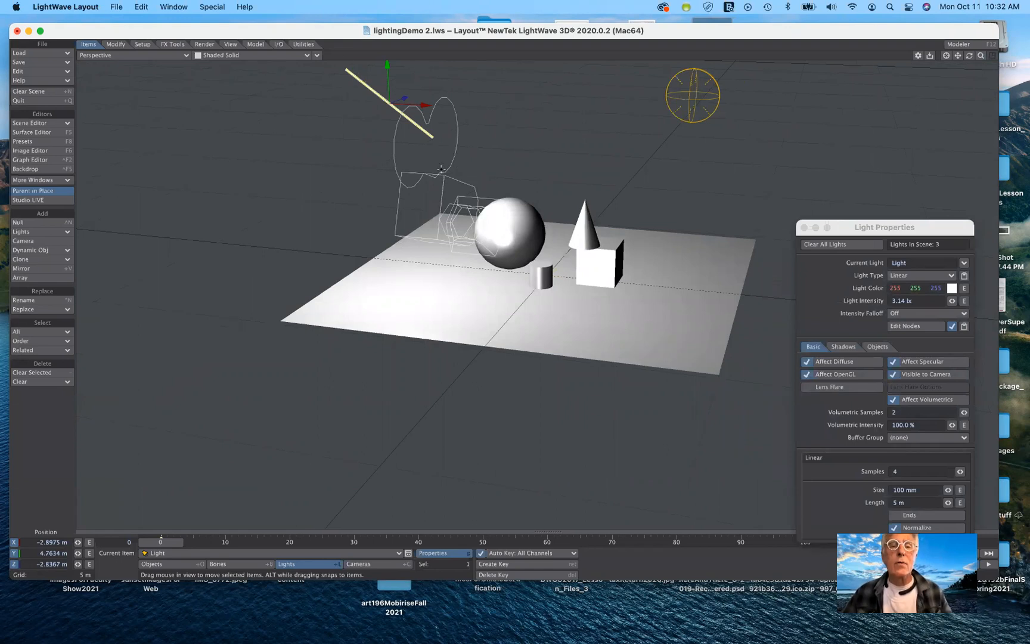
Change the light type to Spherical and set its size to 1 m.
{"action": "left_click", "coordinate": [945, 277]}
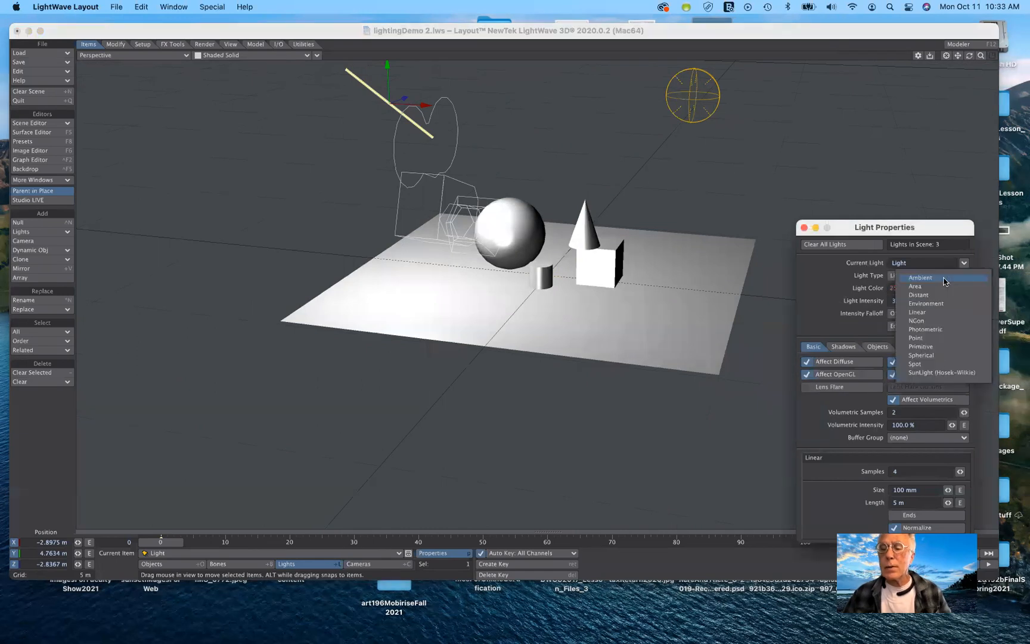
{"action": "left_click", "coordinate": [938, 357]}
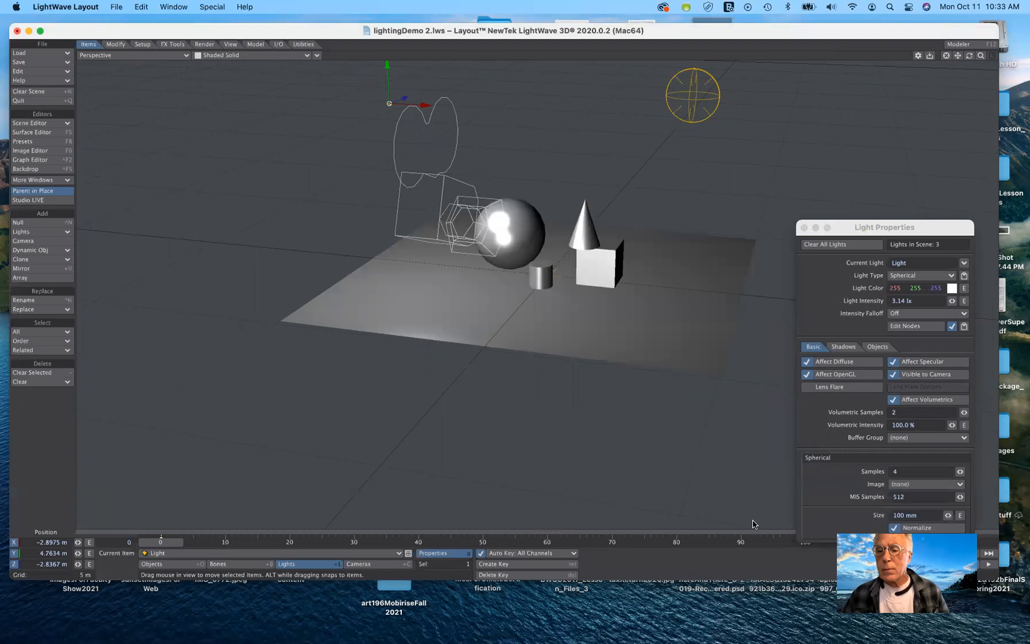
{"action": "left_click_drag", "start_coordinate": [904, 532], "coordinate": [734, 521]}
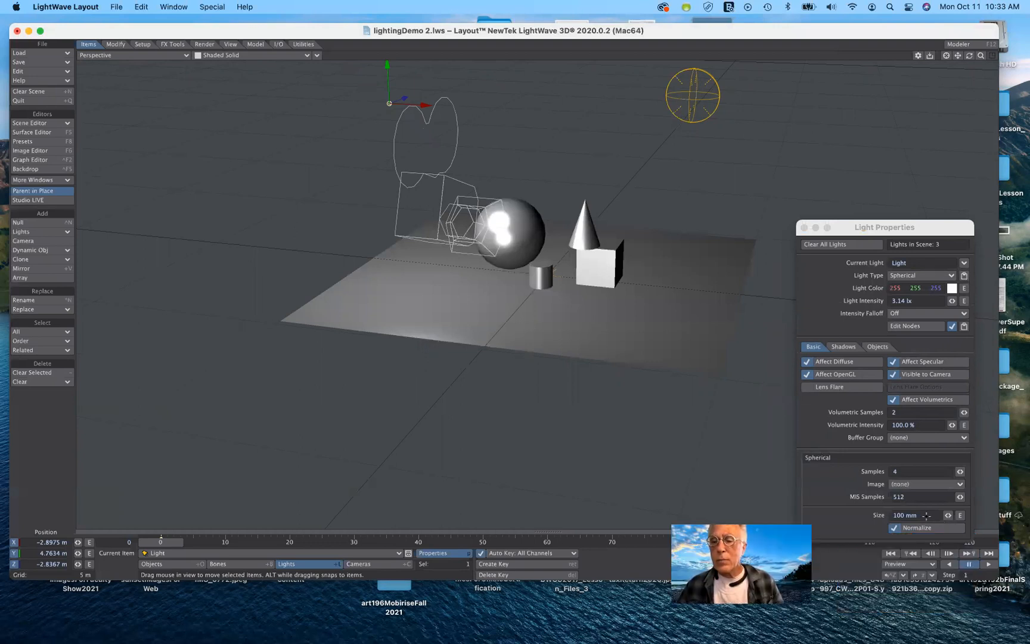
{"action": "left_click", "coordinate": [892, 517]}
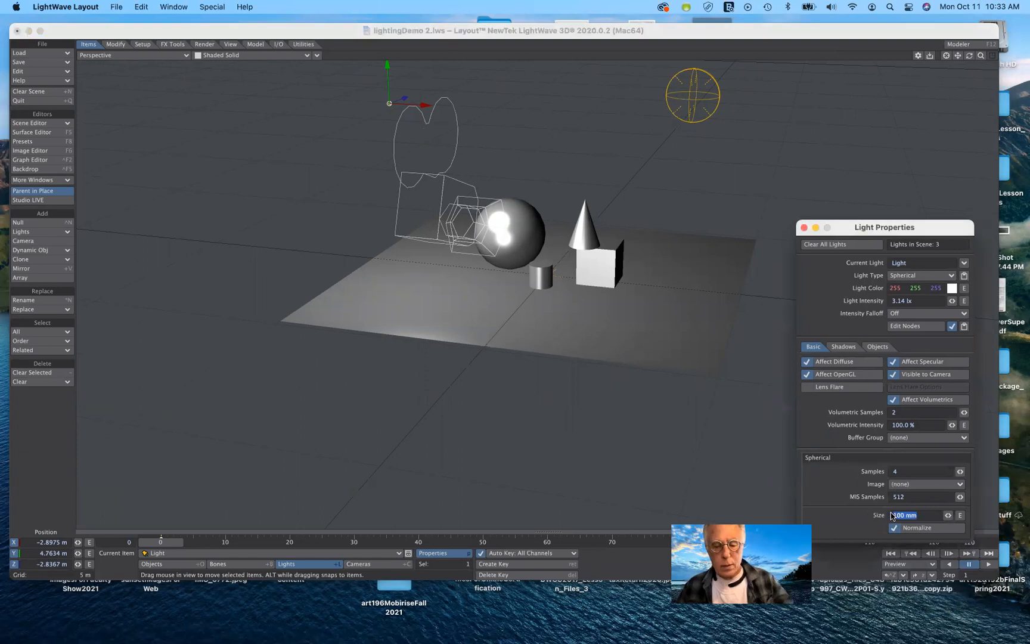
{"action": "type", "text": "1m"}
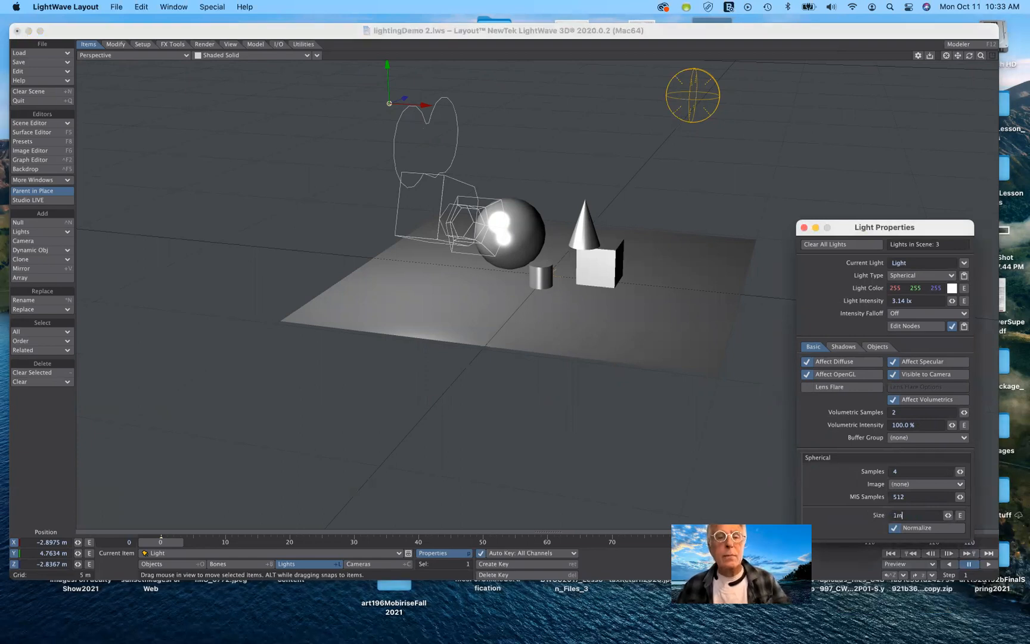
{"action": "key", "text": "Tab"}
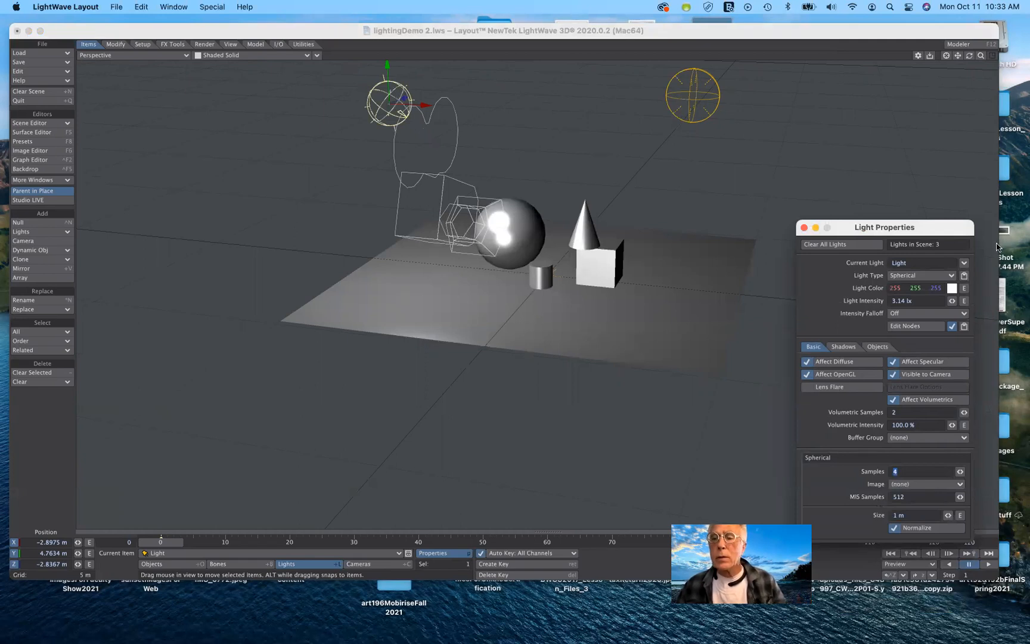
Change the light type to Linear and then to Area.
{"action": "left_click", "coordinate": [964, 262]}
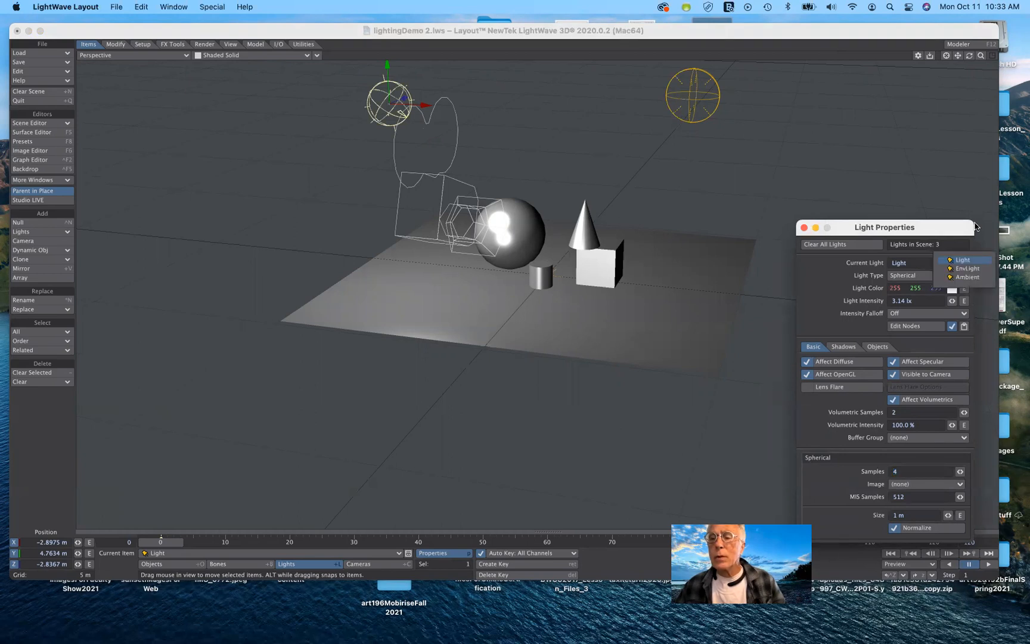
{"action": "left_click", "coordinate": [940, 323]}
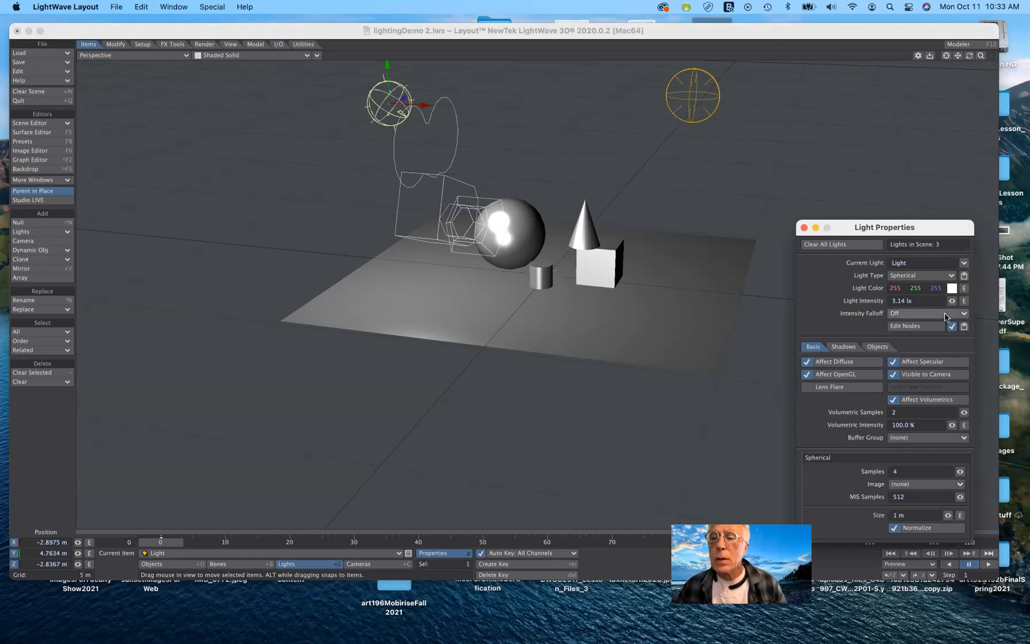
{"action": "left_click", "coordinate": [938, 277]}
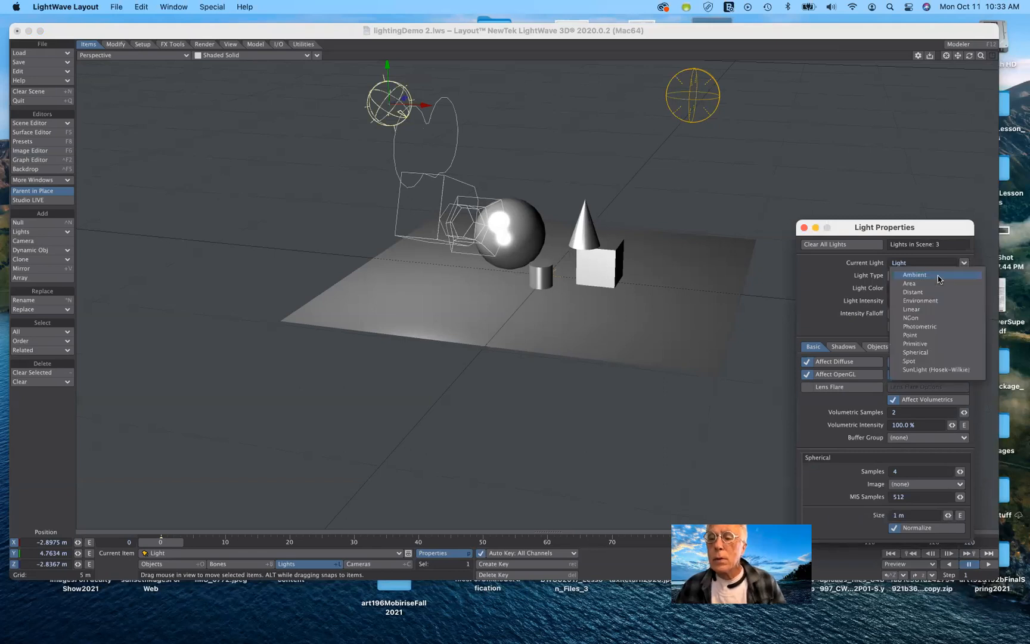
{"action": "left_click", "coordinate": [935, 311]}
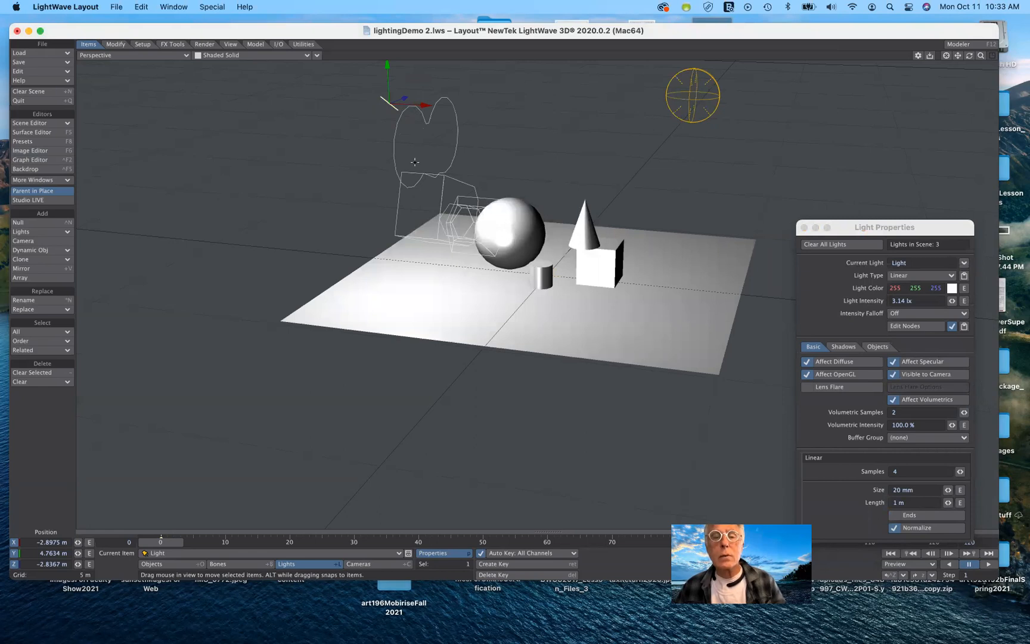
{"action": "left_click", "coordinate": [916, 277]}
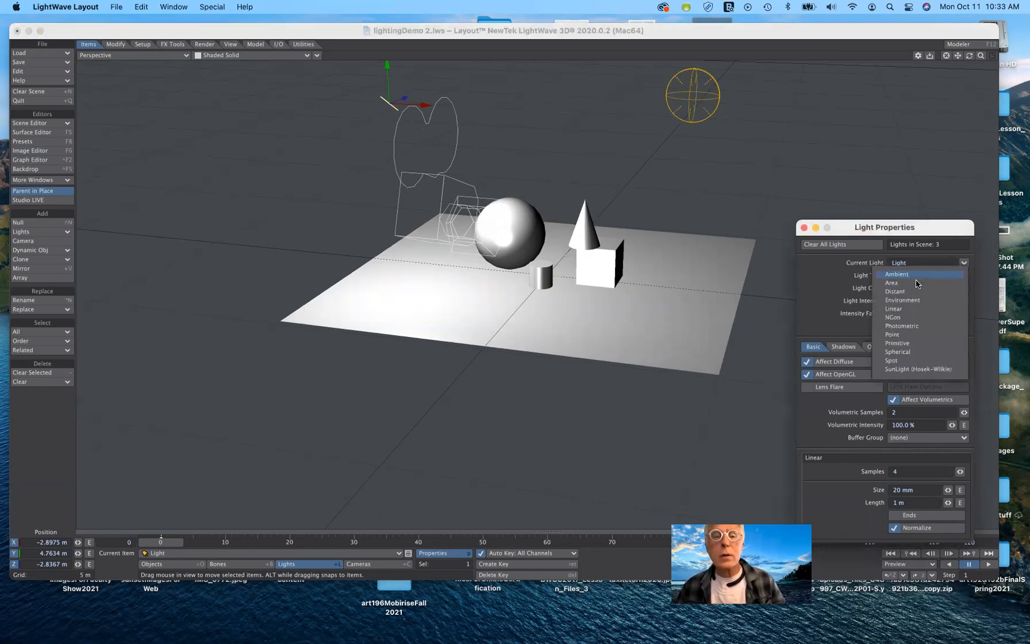
{"action": "left_click", "coordinate": [916, 283]}
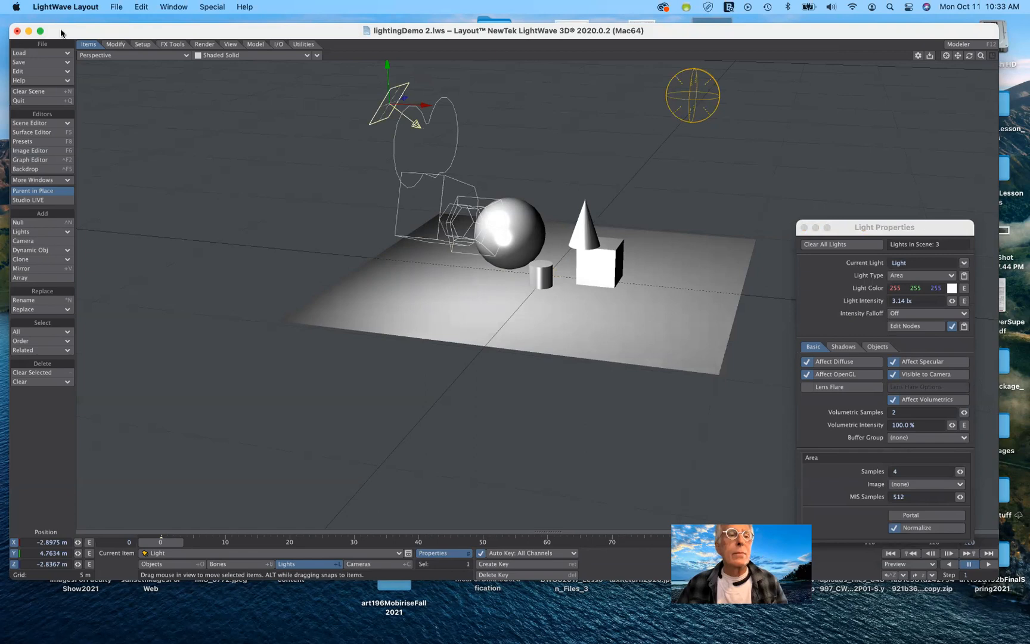
Switch the viewport back to the current camera view.
{"action": "left_click", "coordinate": [135, 58]}
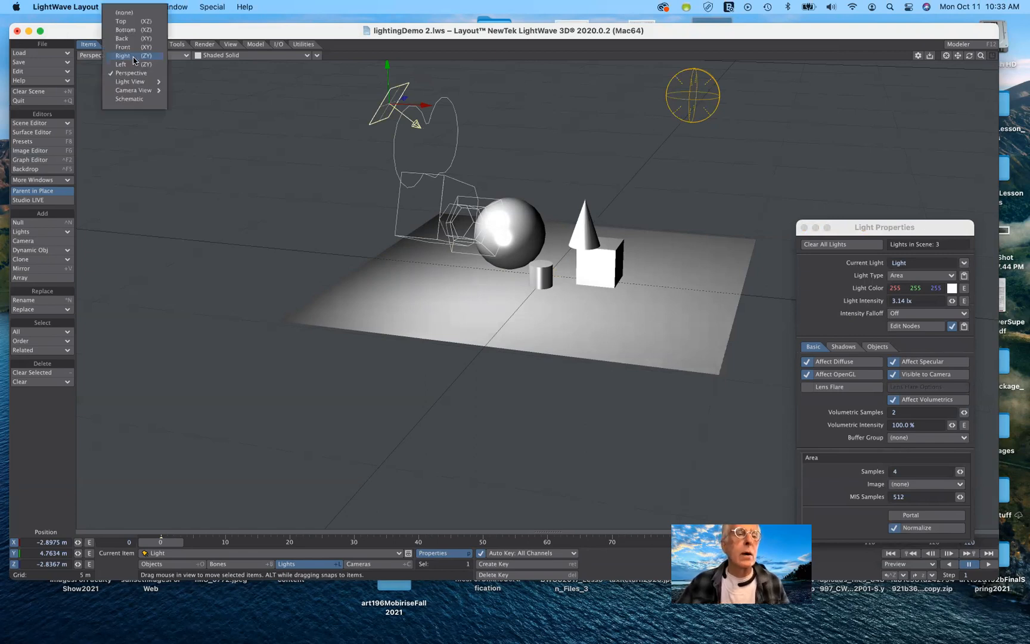
{"action": "mouse_move", "coordinate": [132, 90]}
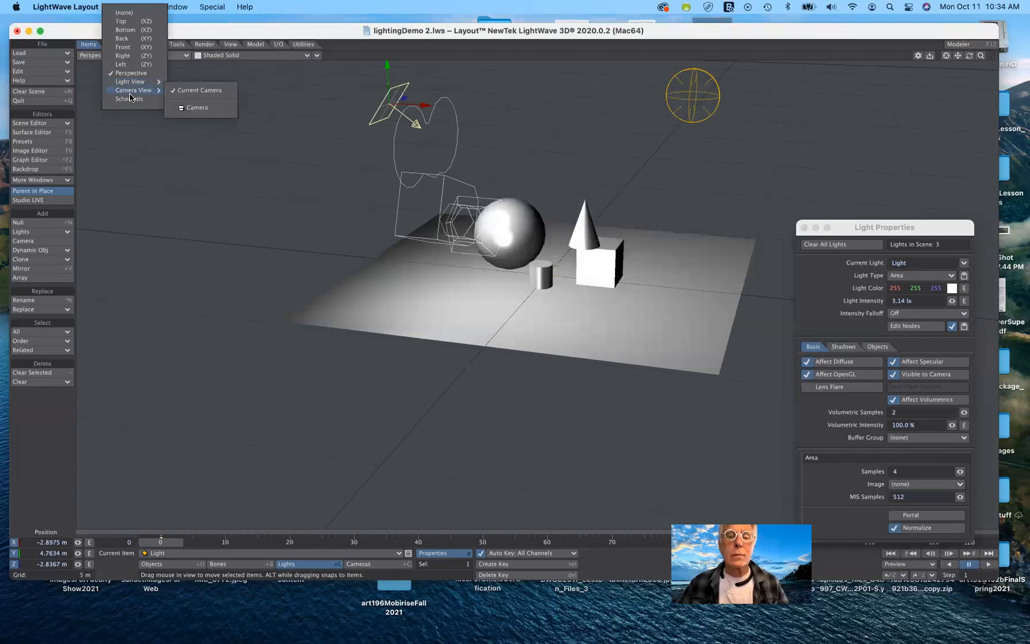
{"action": "left_click", "coordinate": [197, 92]}
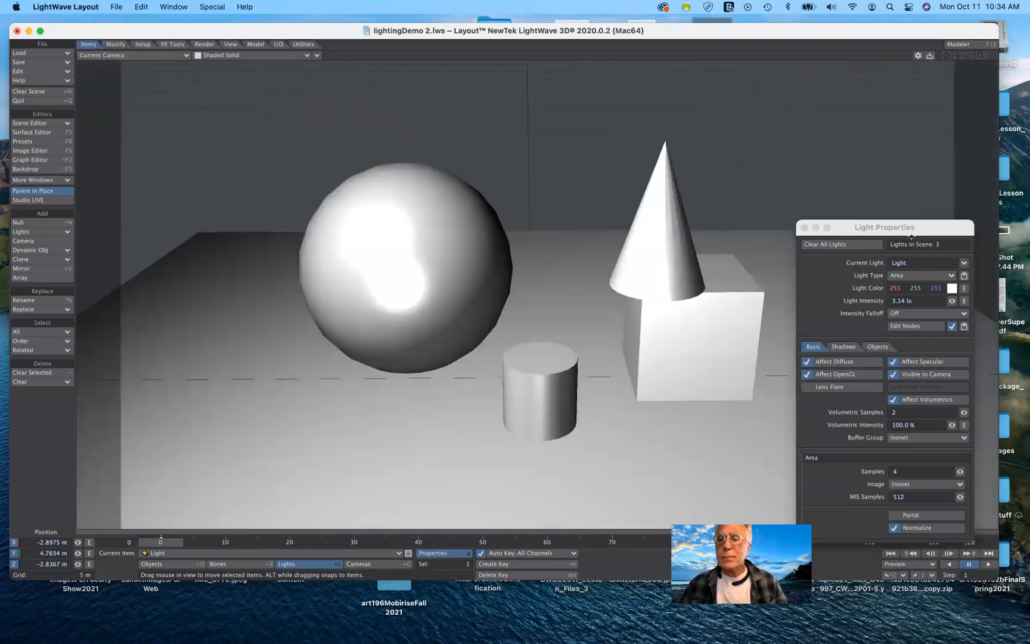
Set the light's intensity falloff to Inv Distance^2.
{"action": "left_click_drag", "start_coordinate": [912, 231], "coordinate": [929, 137]}
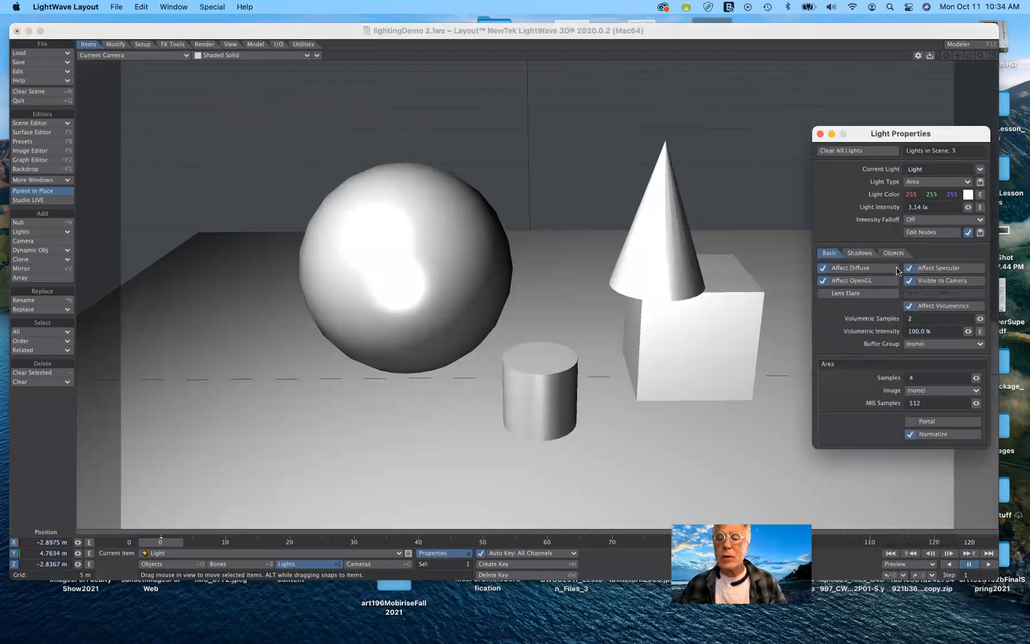
{"action": "left_click", "coordinate": [927, 222]}
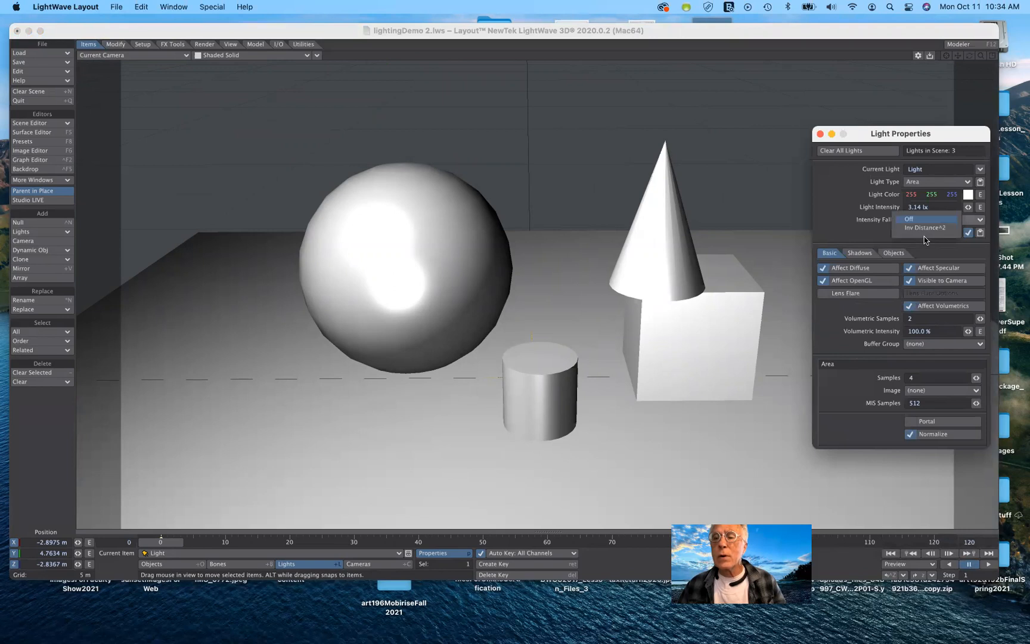
{"action": "left_click", "coordinate": [922, 227]}
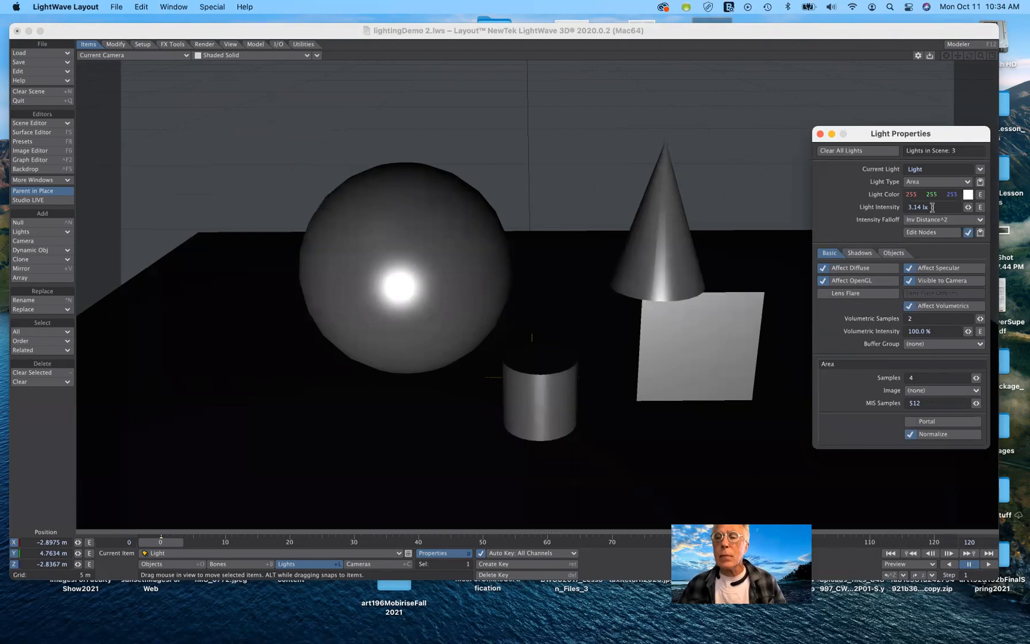
Set the light intensity to 24 lx.
{"action": "left_click", "coordinate": [887, 211]}
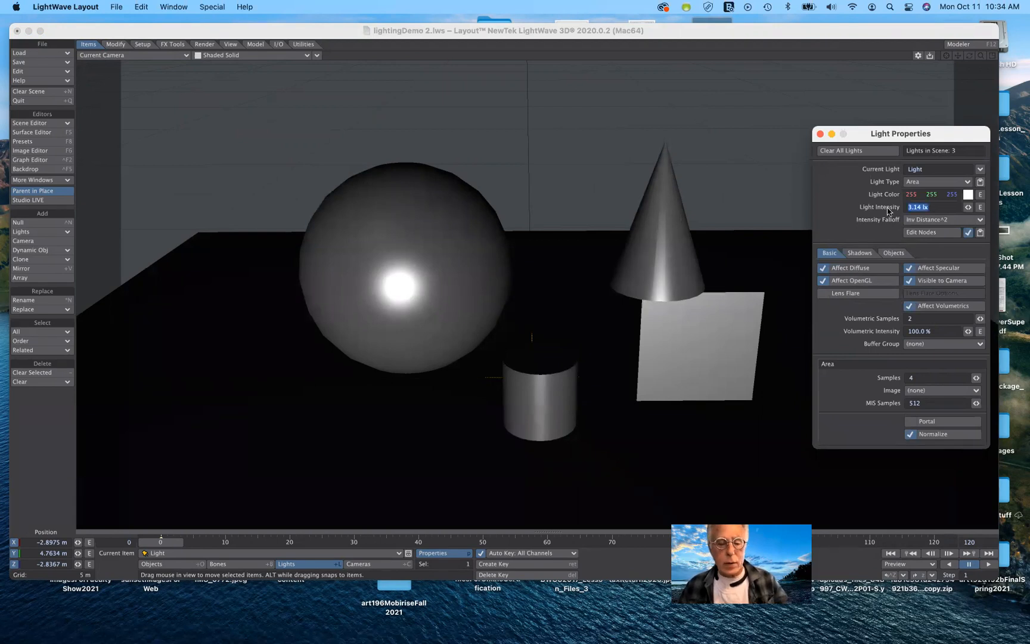
{"action": "type", "text": "24"}
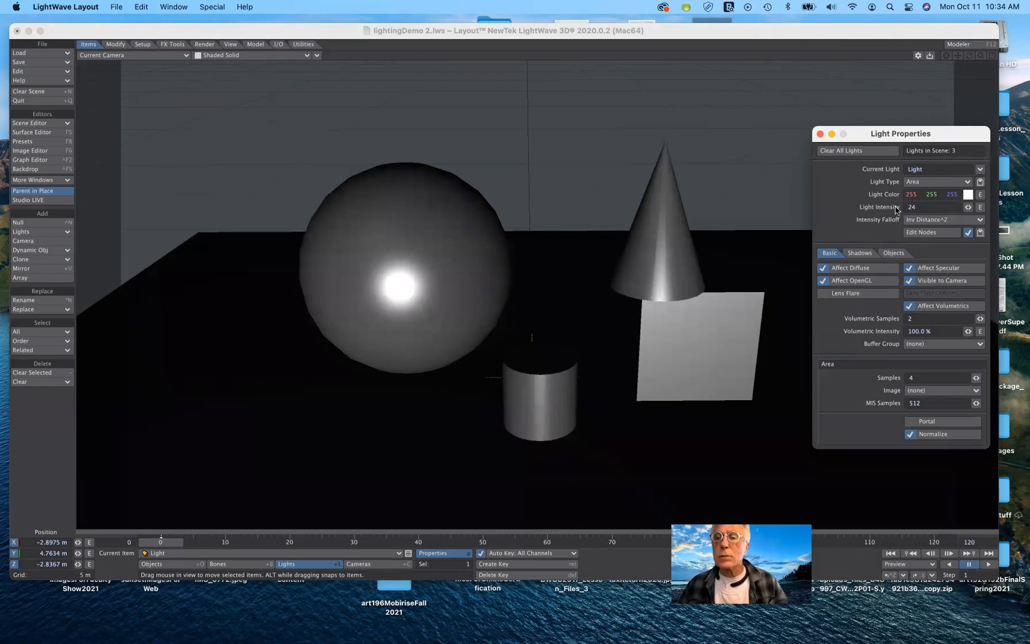
{"action": "key", "text": "Tab"}
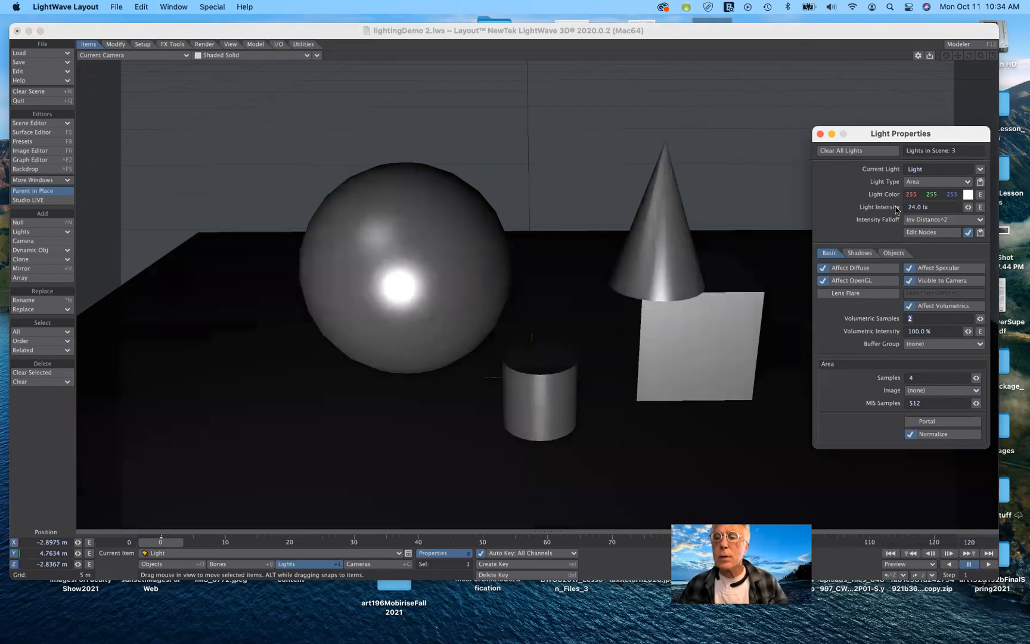
Increase the light intensity to 50 lx.
{"action": "left_click", "coordinate": [873, 211]}
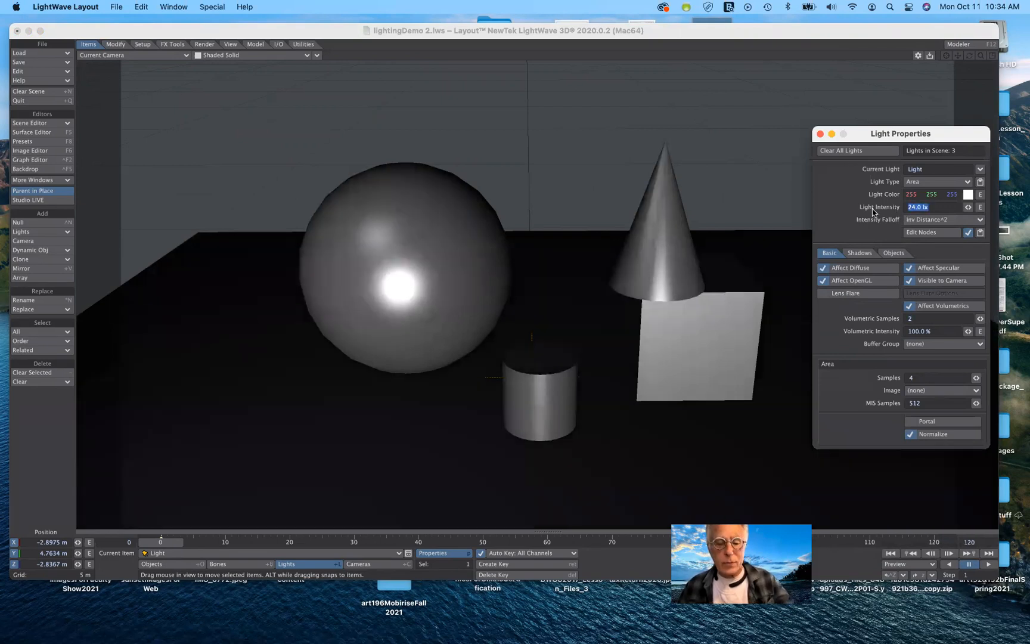
{"action": "type", "text": "50"}
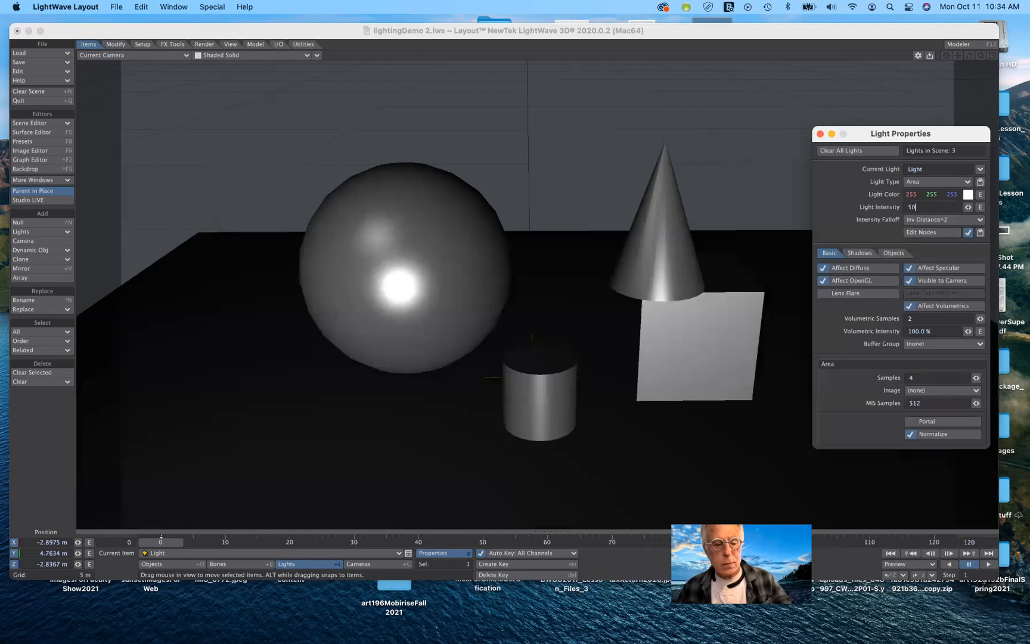
{"action": "key", "text": "Tab"}
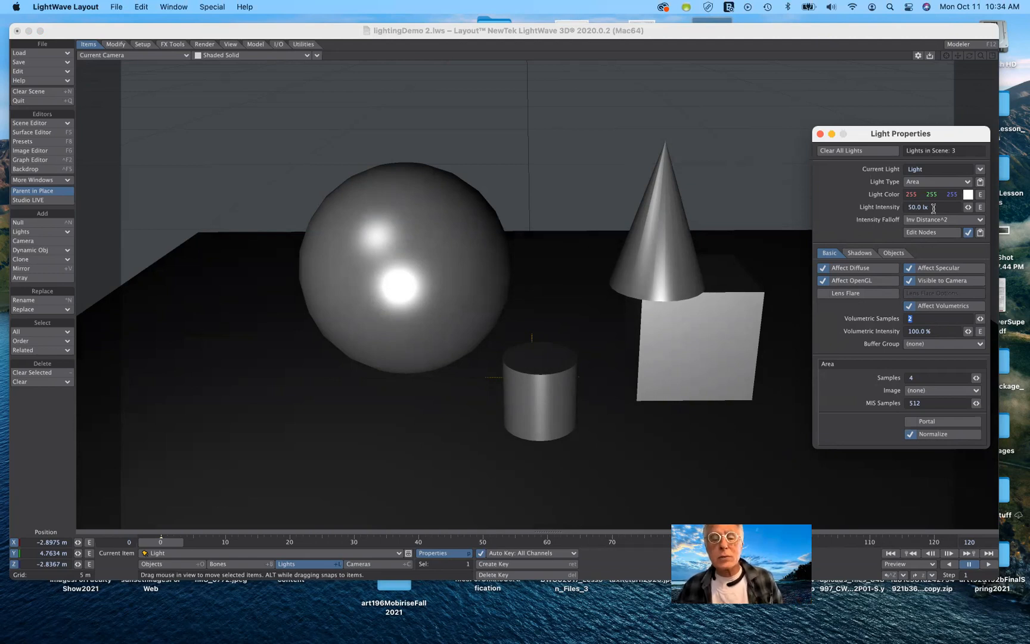
Restore the light intensity to 3.14 lx and set the intensity falloff back to Off.
{"action": "left_click", "coordinate": [878, 213]}
{"action": "type", "text": "3.14"}
{"action": "key", "text": "Tab"}
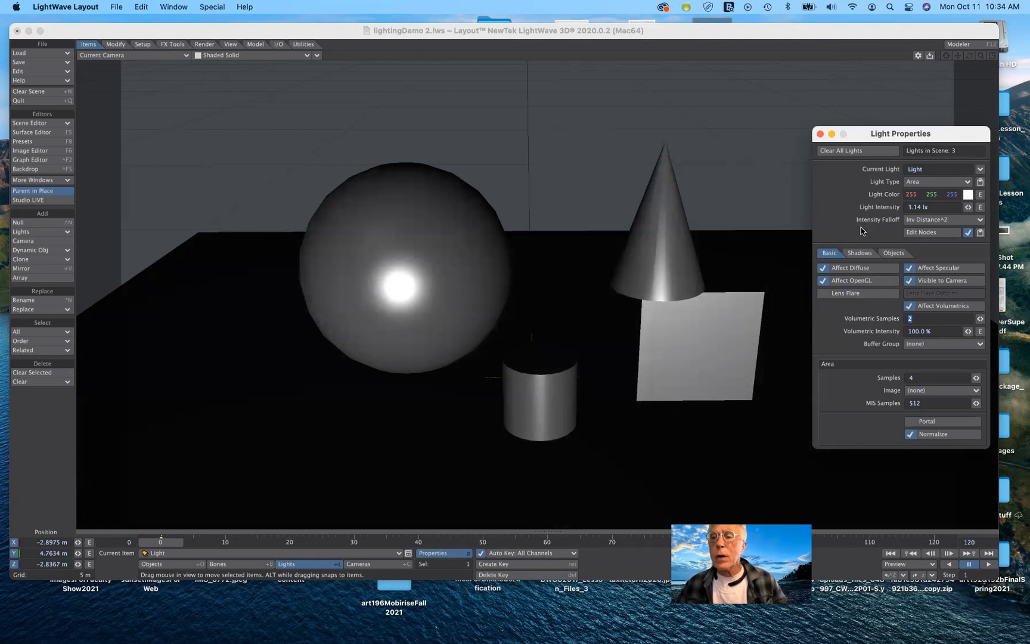
{"action": "left_click", "coordinate": [930, 221]}
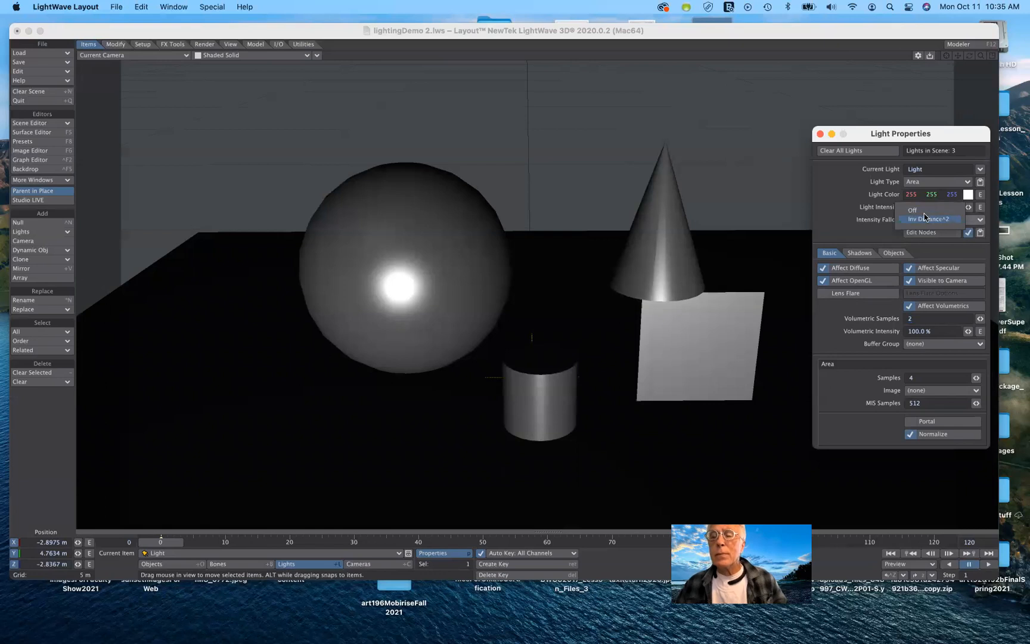
{"action": "left_click", "coordinate": [912, 209]}
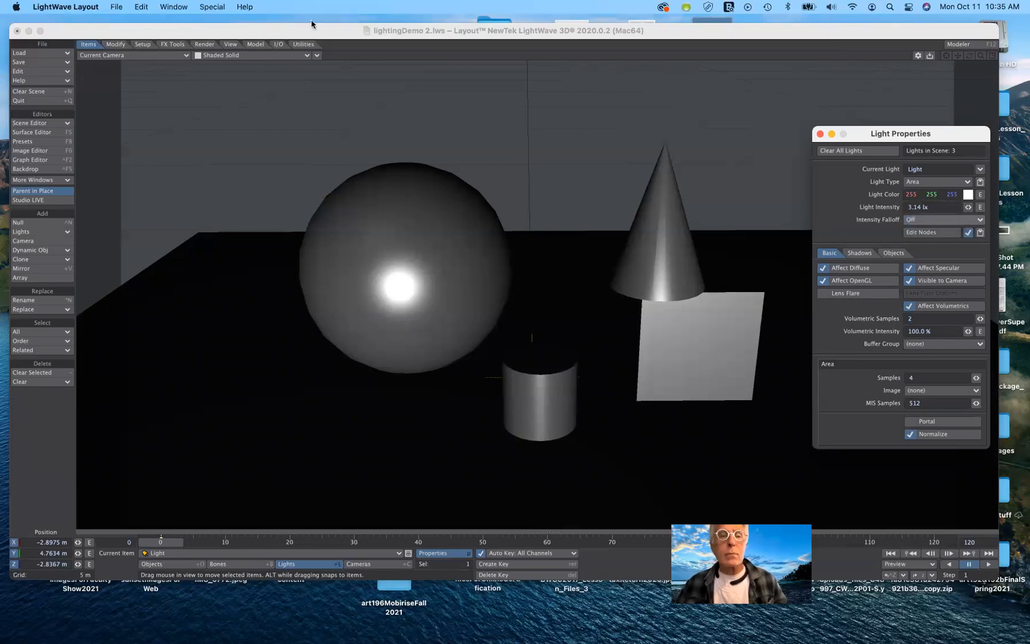
Switch the viewport rendering mode to VPR.
{"action": "left_click", "coordinate": [263, 55]}
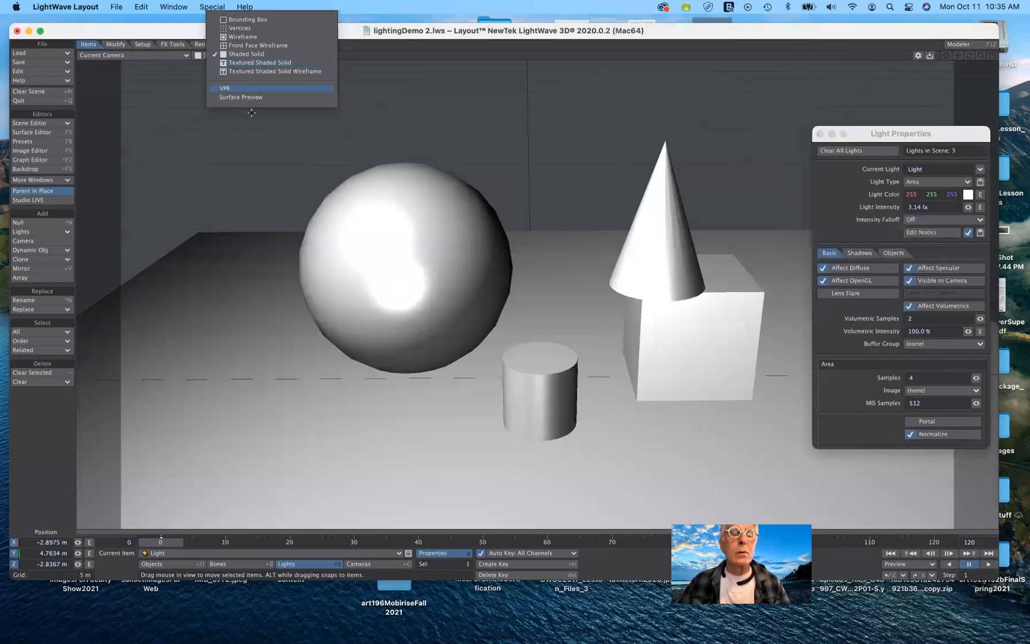
{"action": "left_click", "coordinate": [239, 88]}
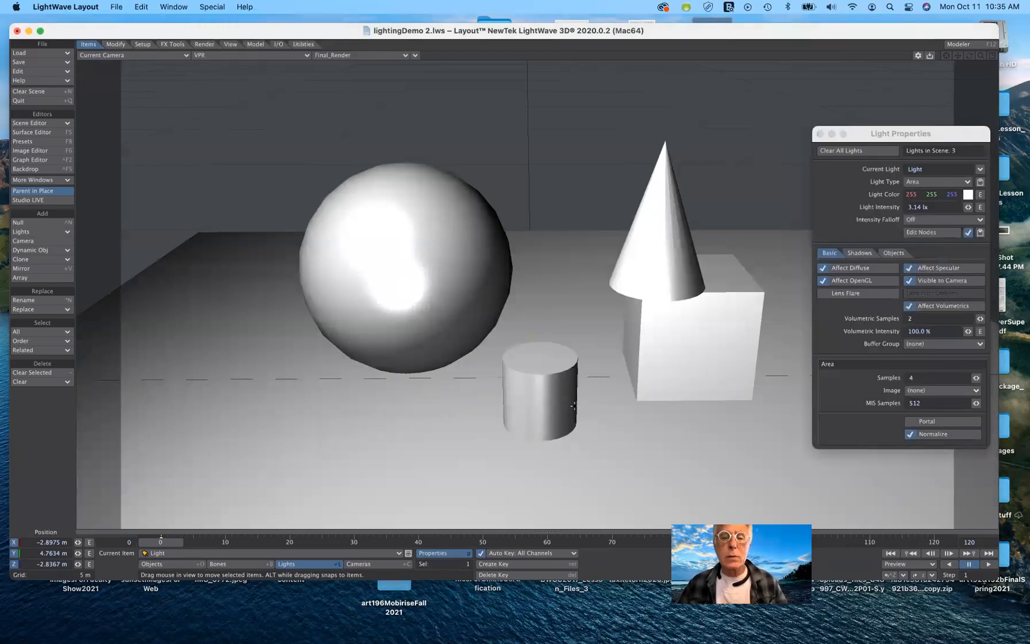
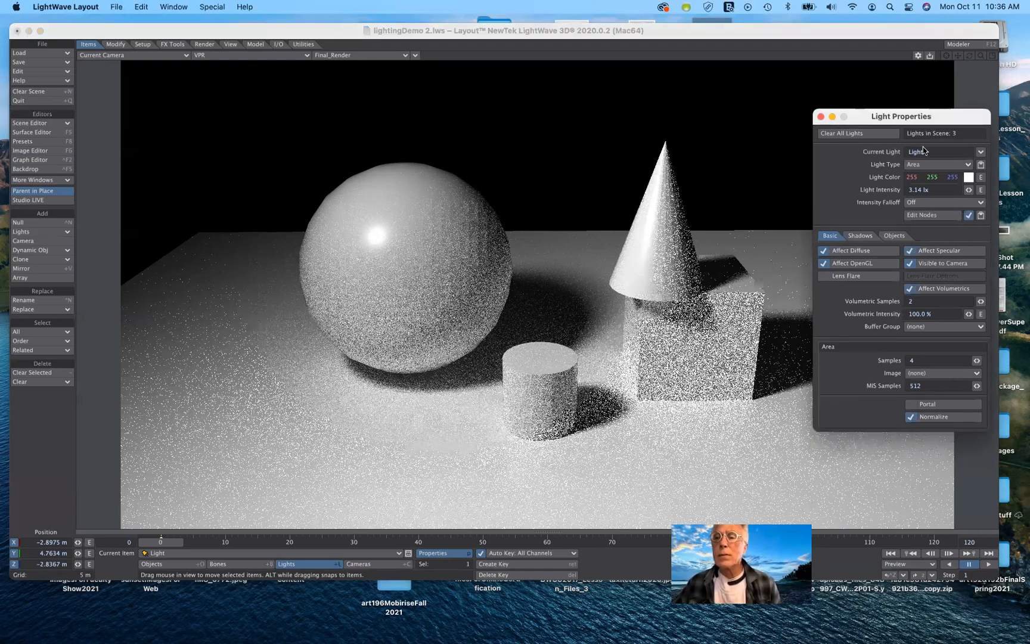
Change the light type to Spot.
{"action": "left_click", "coordinate": [943, 170]}
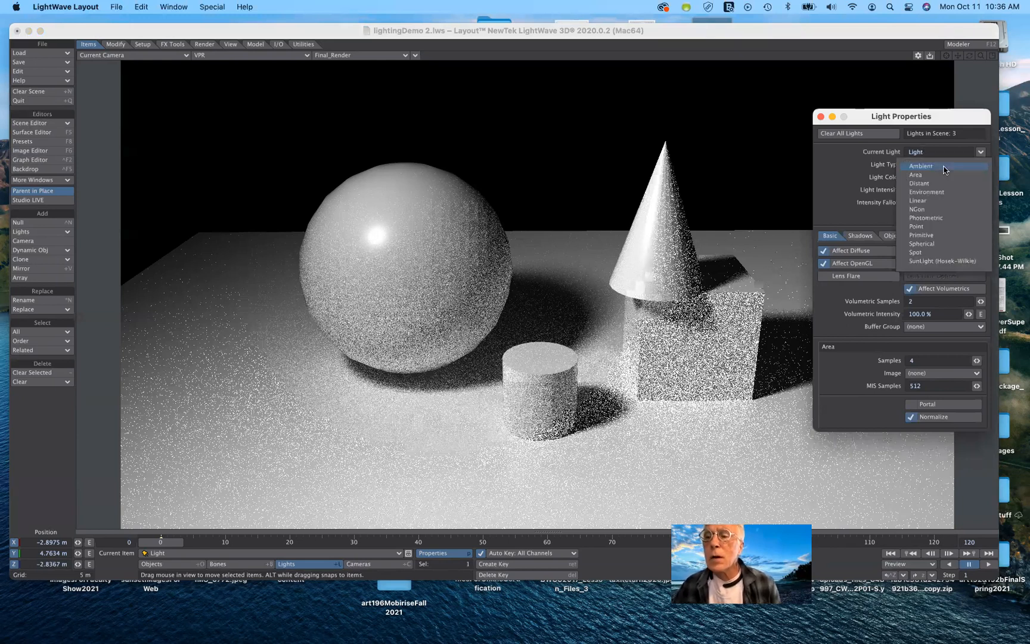
{"action": "left_click", "coordinate": [629, 256]}
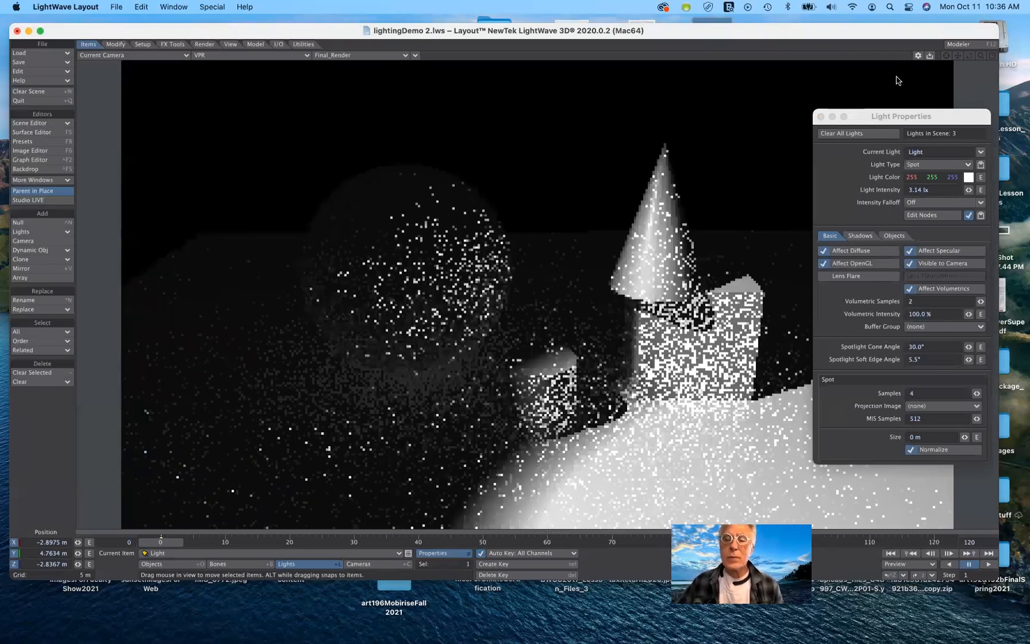
Switch the viewport to look through the light itself.
{"action": "left_click_drag", "start_coordinate": [862, 110], "coordinate": [898, 83]}
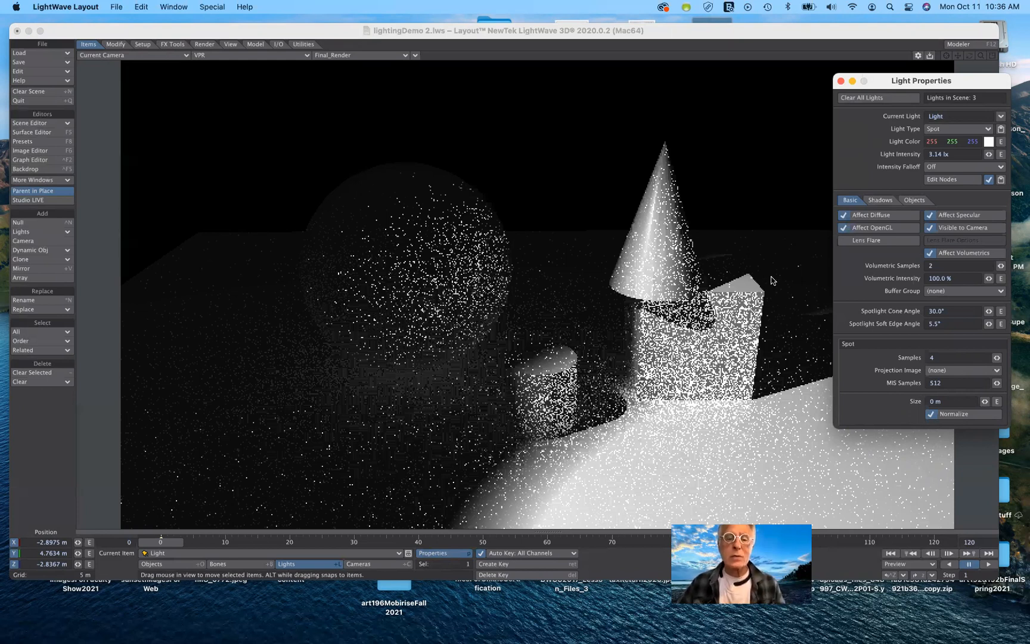
{"action": "left_click", "coordinate": [152, 58]}
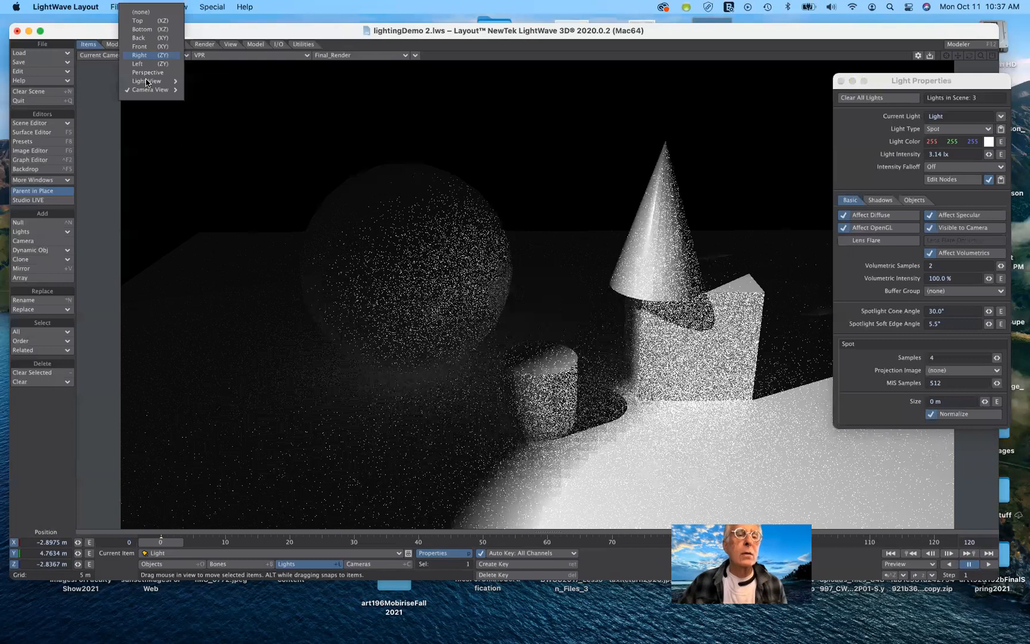
{"action": "mouse_move", "coordinate": [149, 81]}
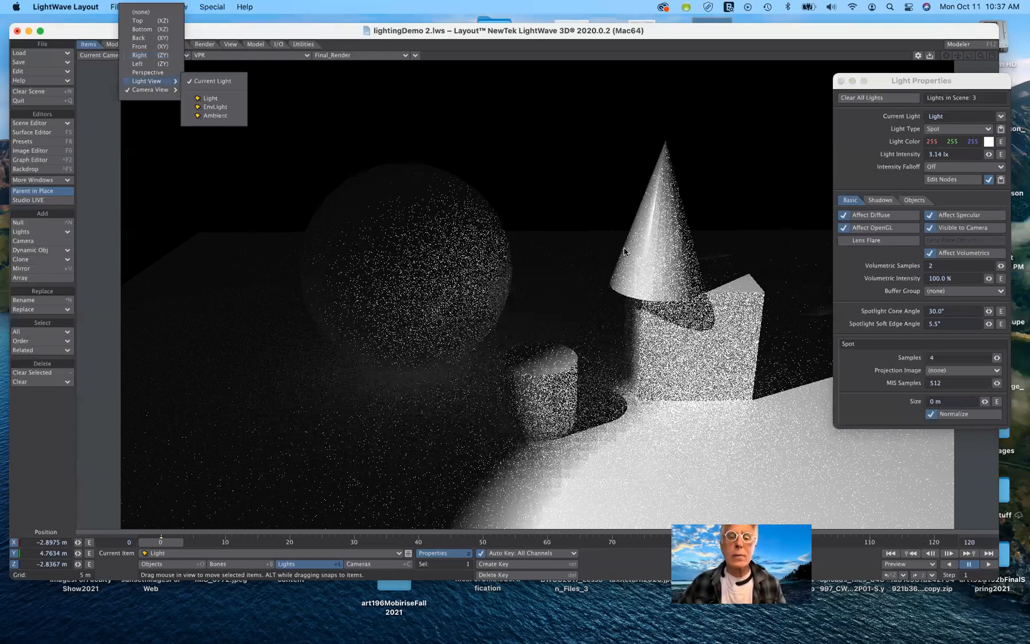
{"action": "left_click", "coordinate": [624, 248]}
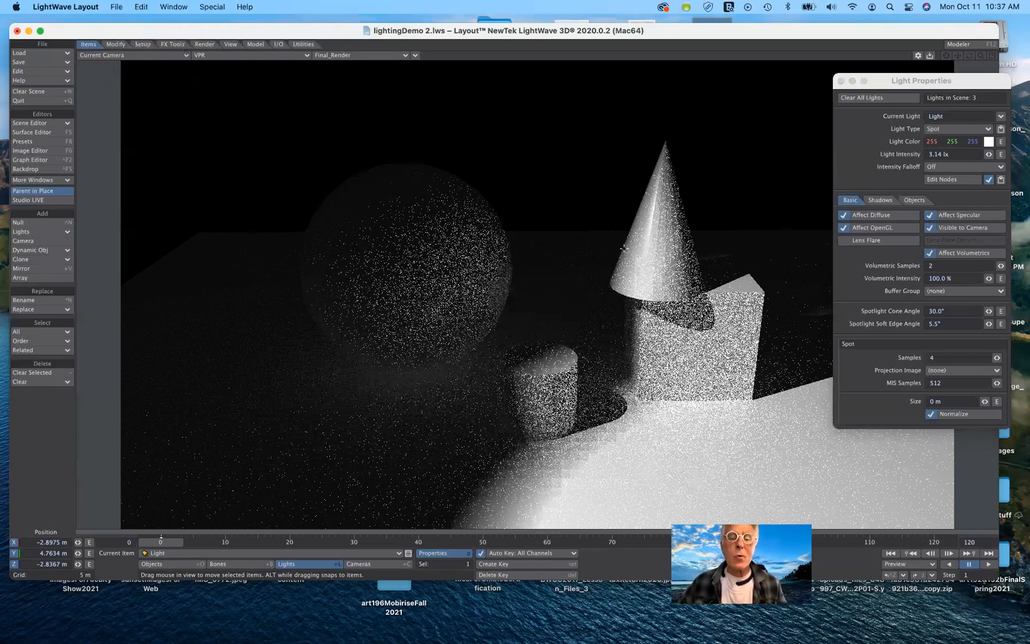
{"action": "key", "text": "5"}
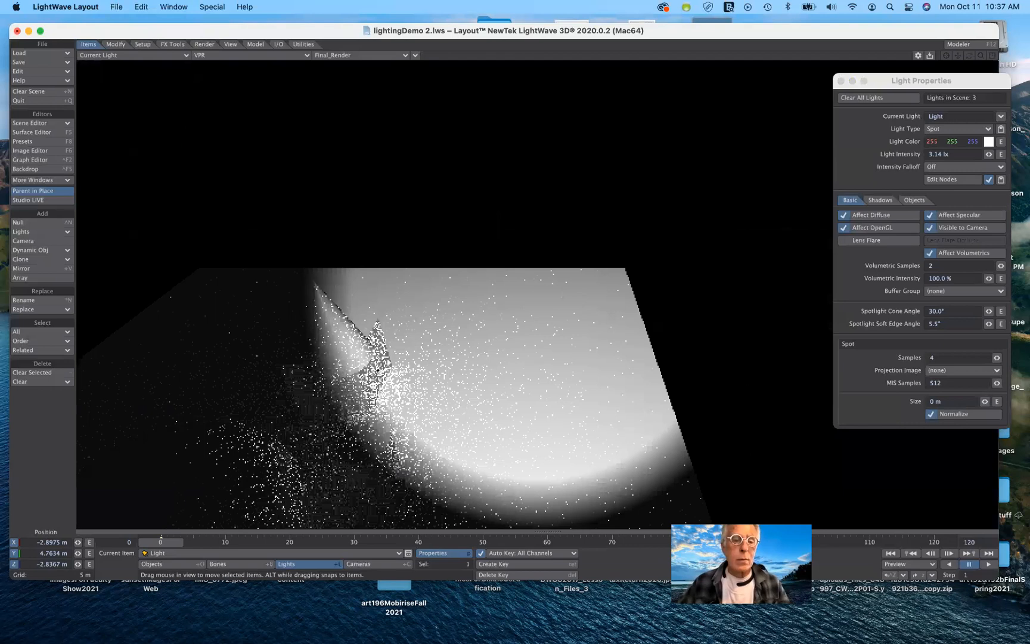
Rotate the spotlight to about 45.9° heading and 43.7° pitch, using Textured Shaded Solid display.
{"action": "key", "text": "y"}
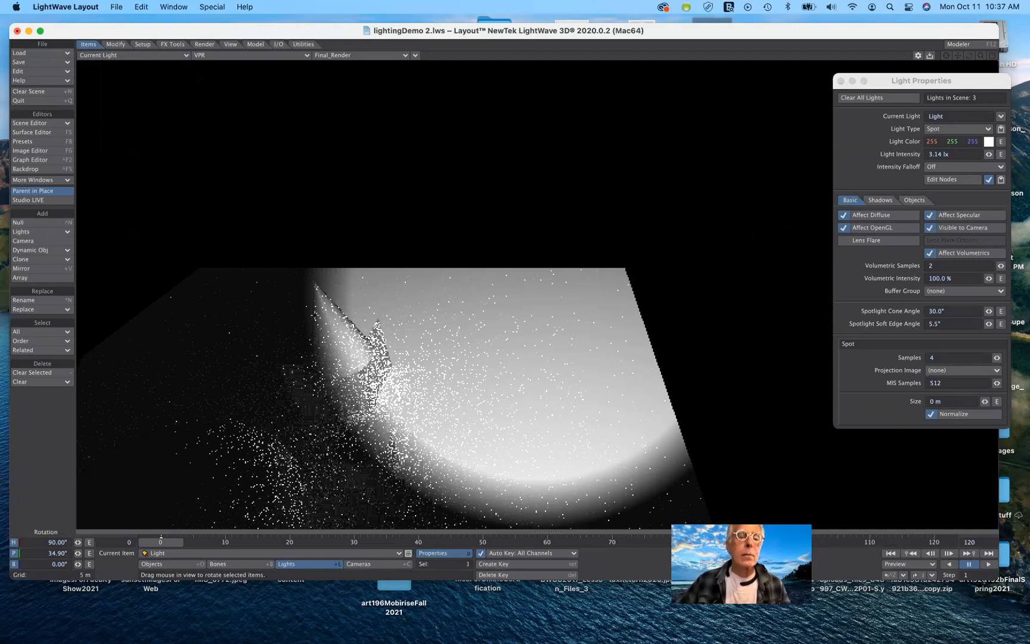
{"action": "left_click_drag", "start_coordinate": [536, 295], "coordinate": [543, 290]}
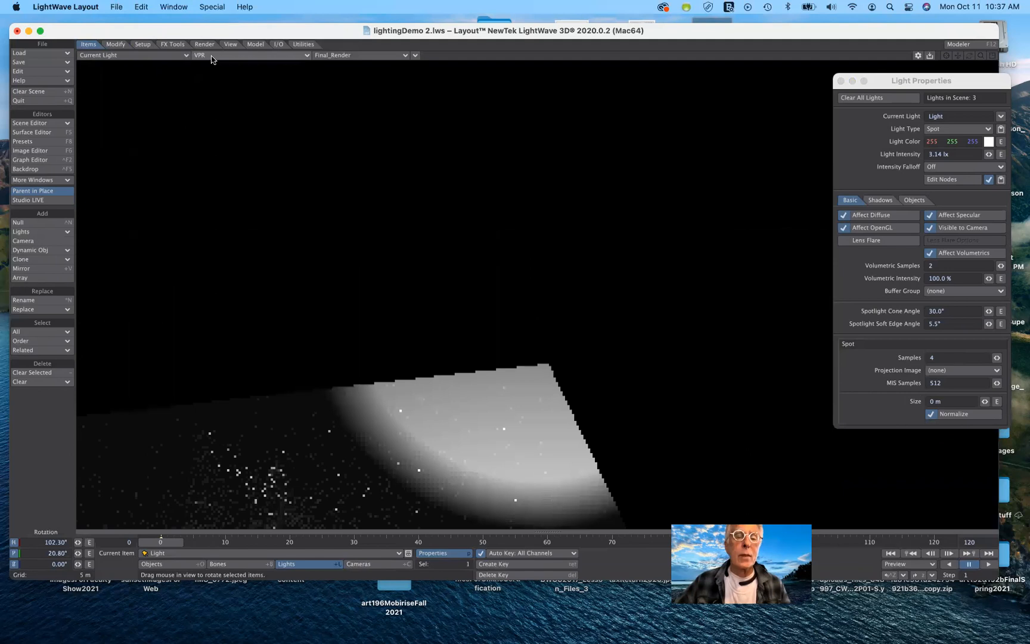
{"action": "left_click", "coordinate": [214, 55]}
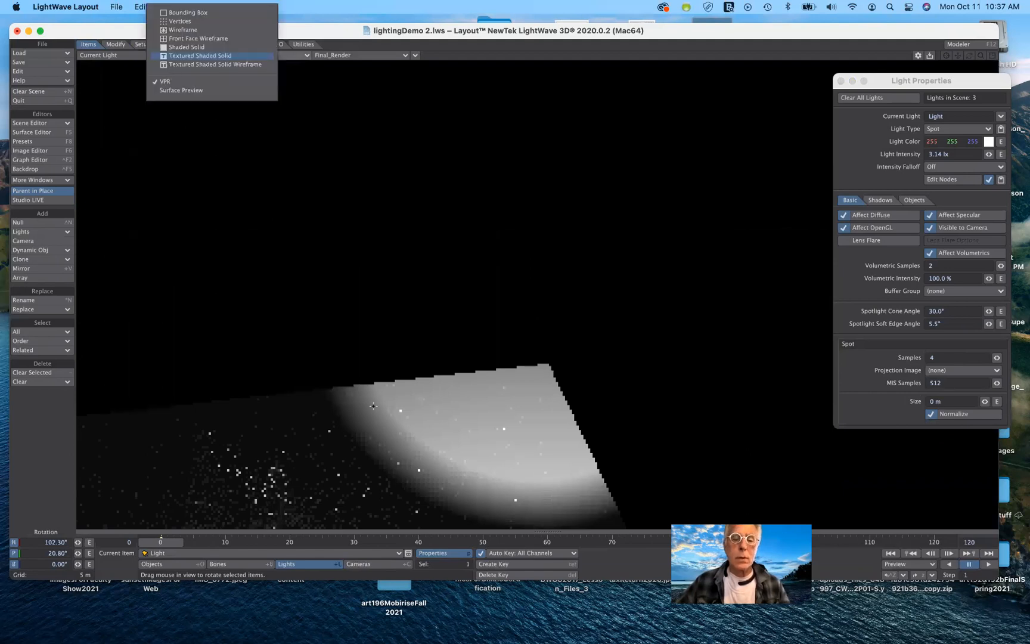
{"action": "left_click", "coordinate": [208, 55]}
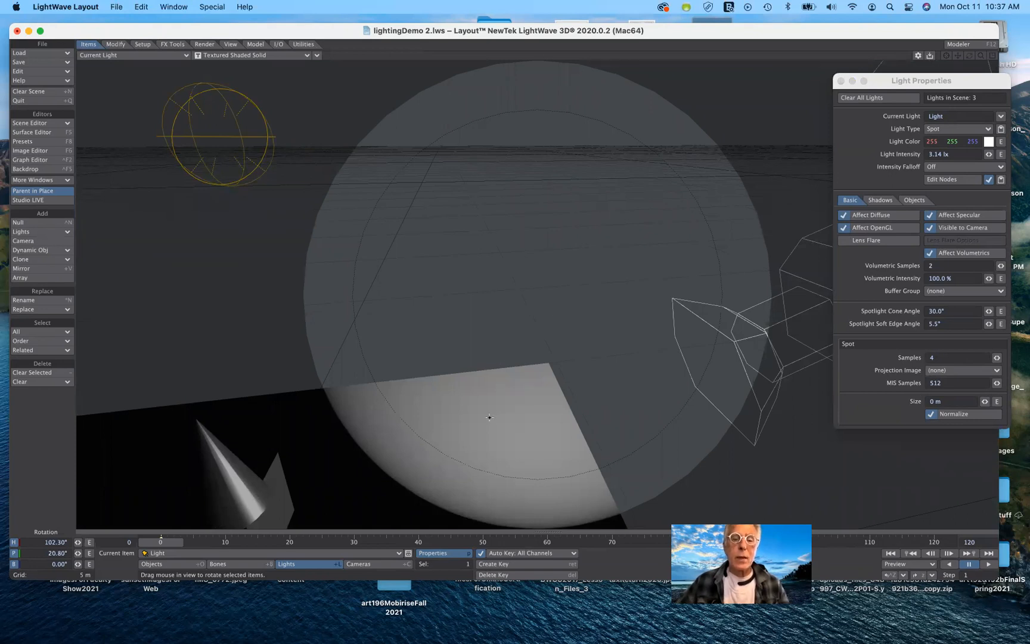
{"action": "left_click_drag", "start_coordinate": [536, 294], "coordinate": [203, 432]}
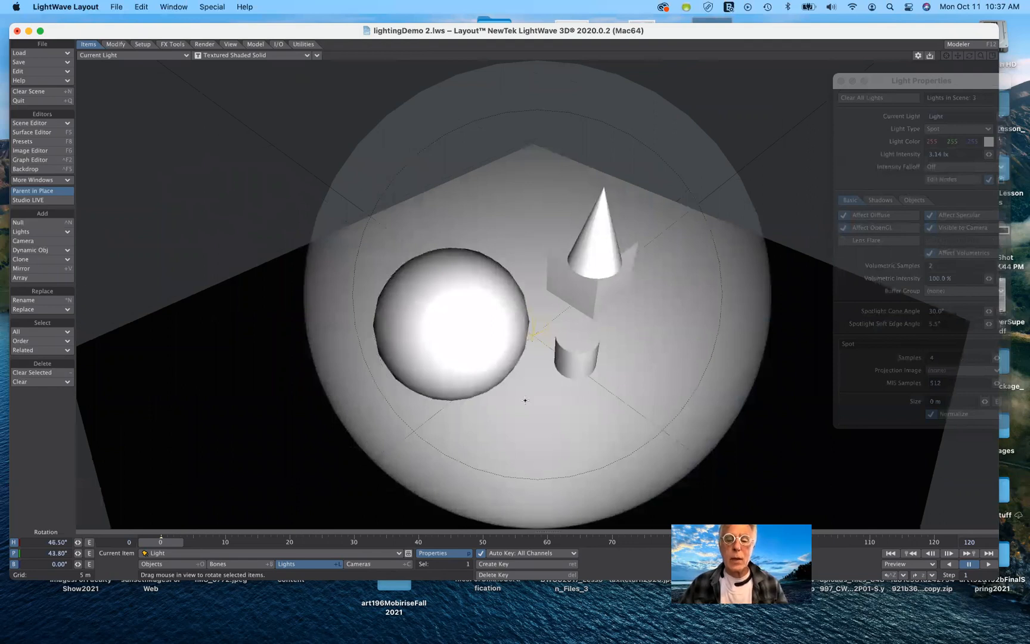
{"action": "left_click_drag", "start_coordinate": [525, 400], "coordinate": [523, 400]}
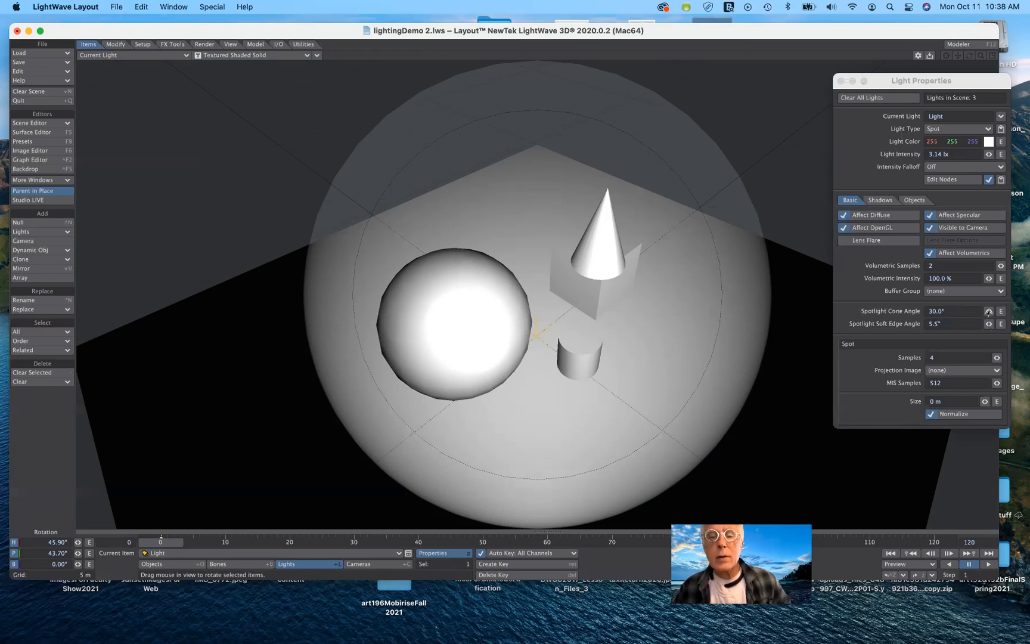
Set the spotlight cone angle to 20°.
{"action": "mouse_move", "coordinate": [988, 310]}
{"action": "left_mouse_down"}
{"action": "mouse_move", "coordinate": [955, 310]}
{"action": "mouse_move", "coordinate": [975, 310]}
{"action": "left_mouse_up"}
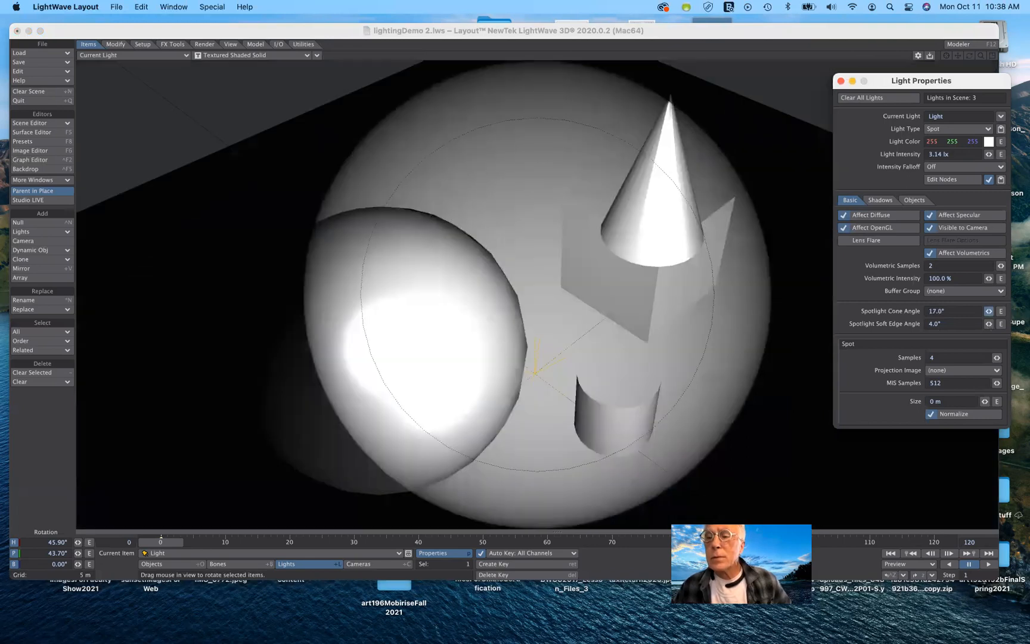
{"action": "left_click_drag", "start_coordinate": [975, 311], "coordinate": [952, 311]}
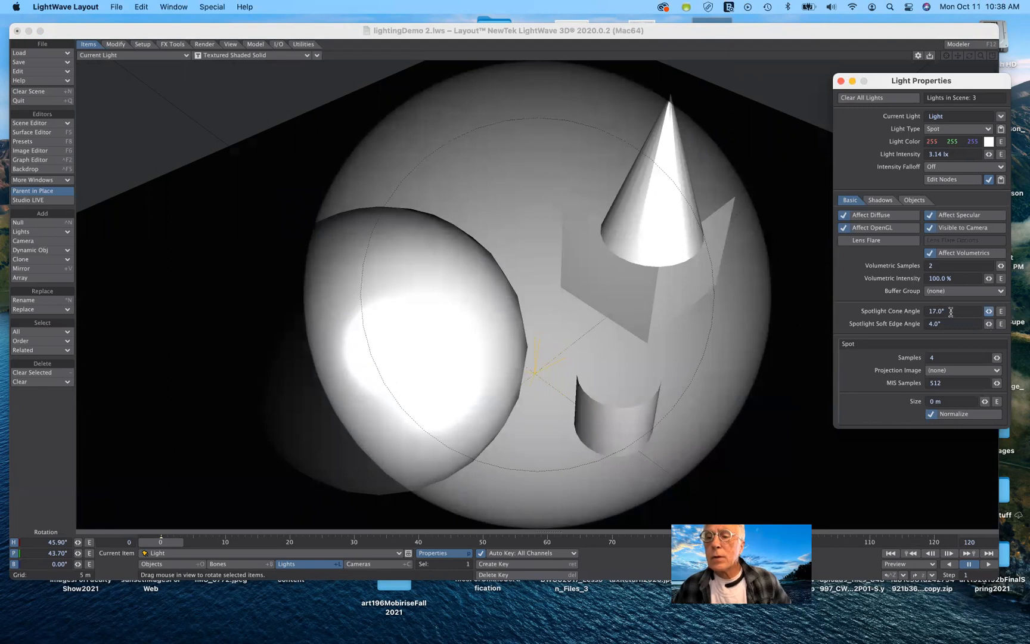
{"action": "left_click", "coordinate": [909, 314]}
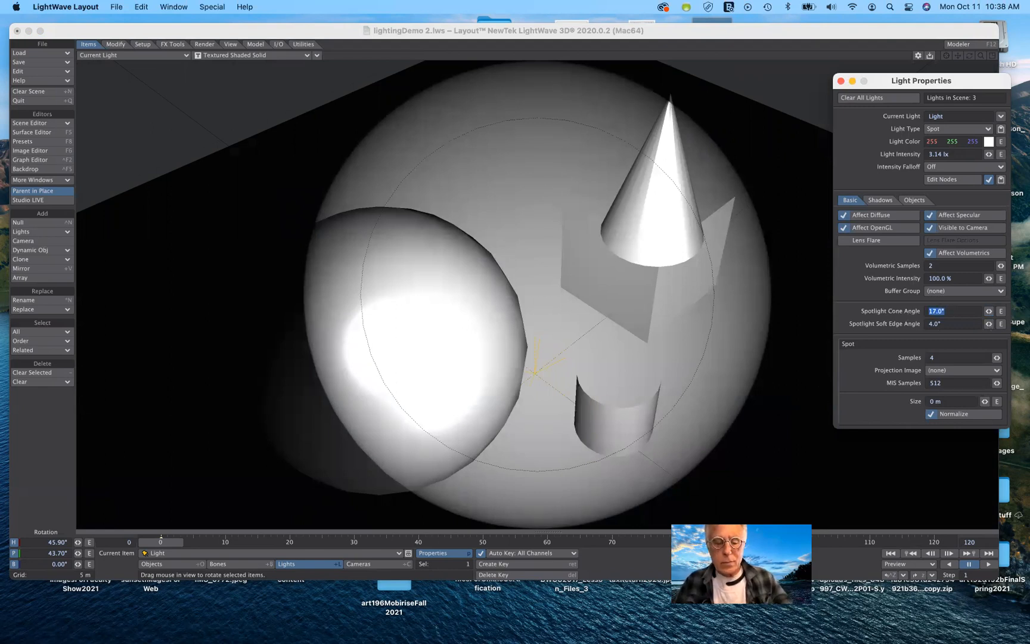
{"action": "type", "text": "2"}
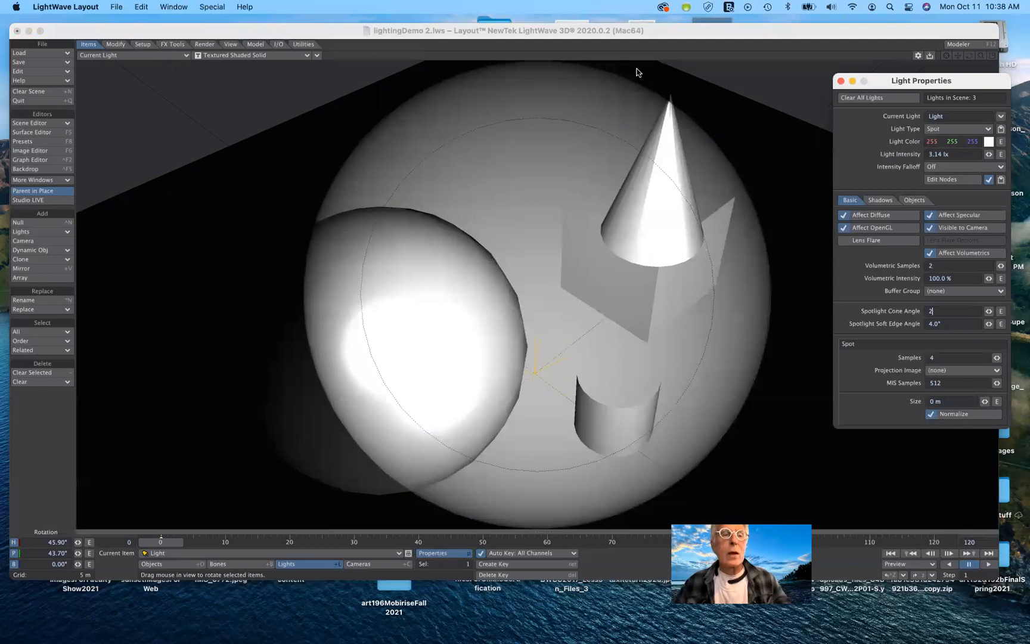
{"action": "type", "text": "0"}
{"action": "key", "text": "Tab"}
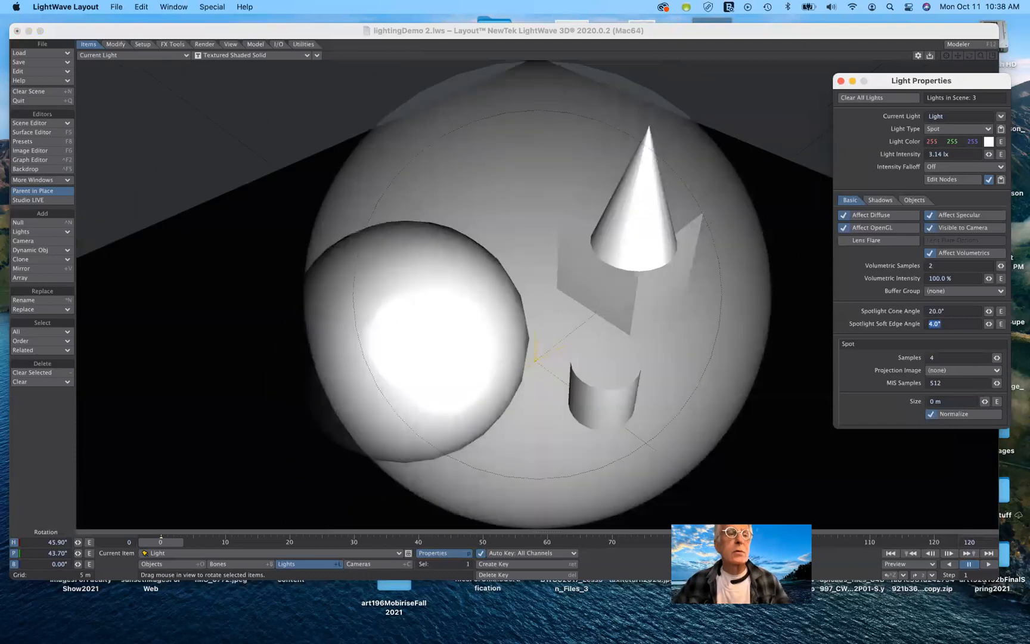
Return the viewport to the camera view and set the spotlight soft edge angle to 11°.
{"action": "left_click", "coordinate": [120, 57]}
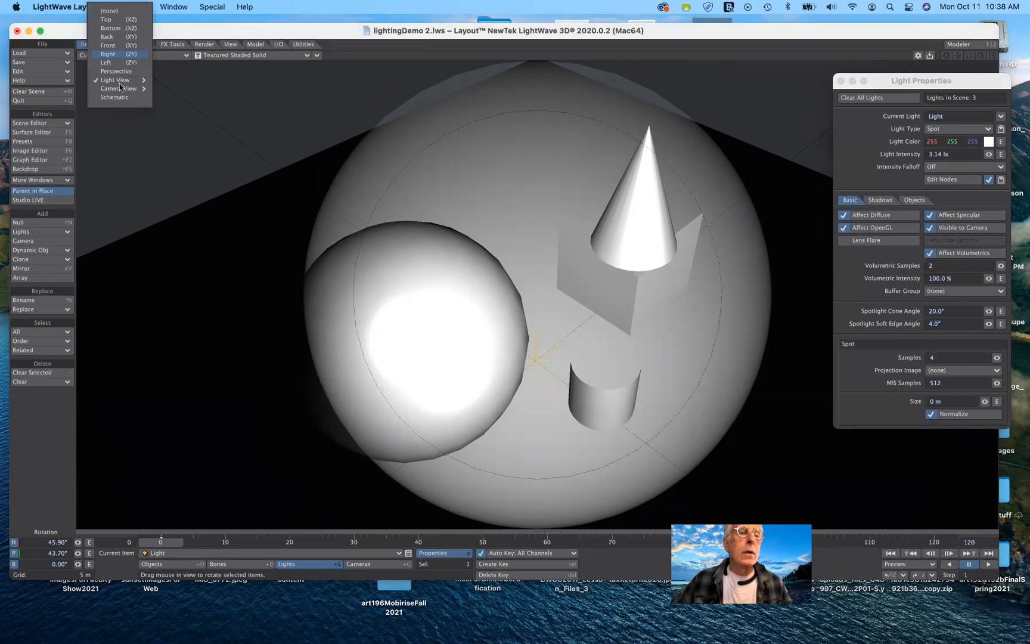
{"action": "mouse_move", "coordinate": [119, 90]}
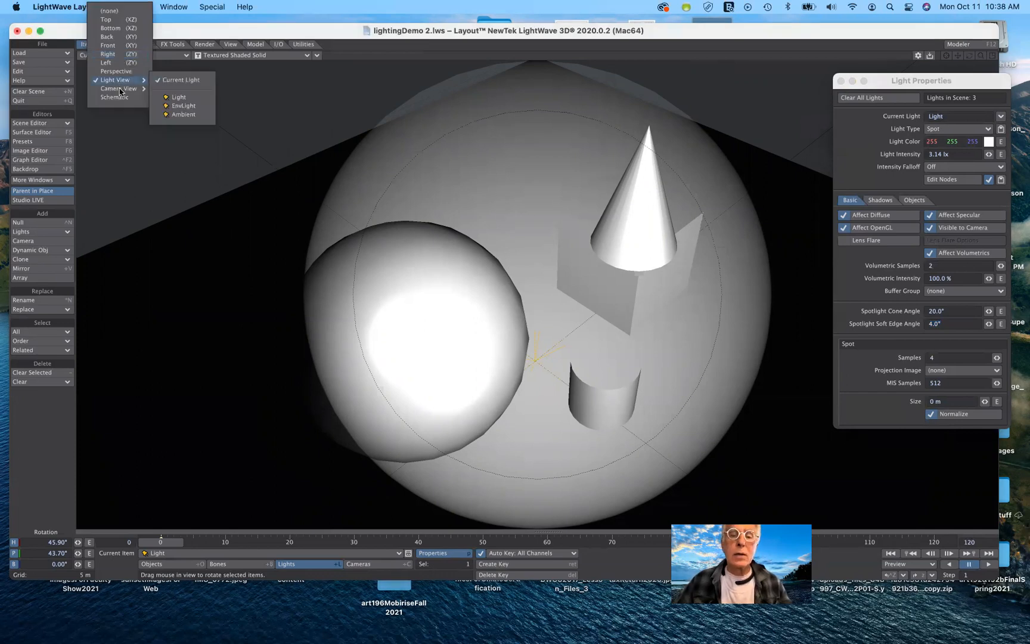
{"action": "left_click", "coordinate": [185, 88]}
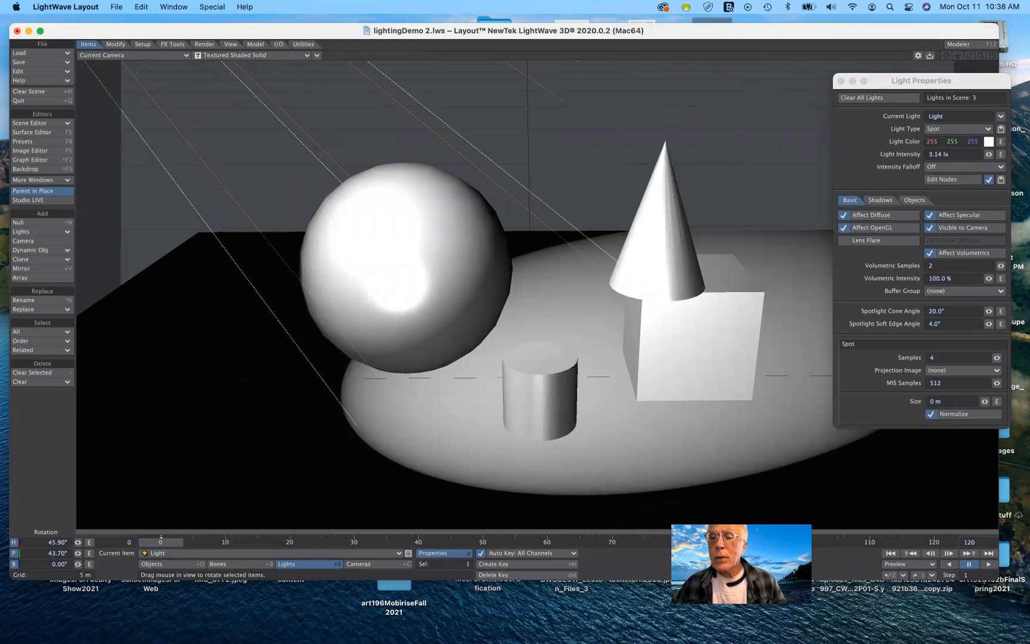
{"action": "left_click_drag", "start_coordinate": [988, 324], "coordinate": [992, 323]}
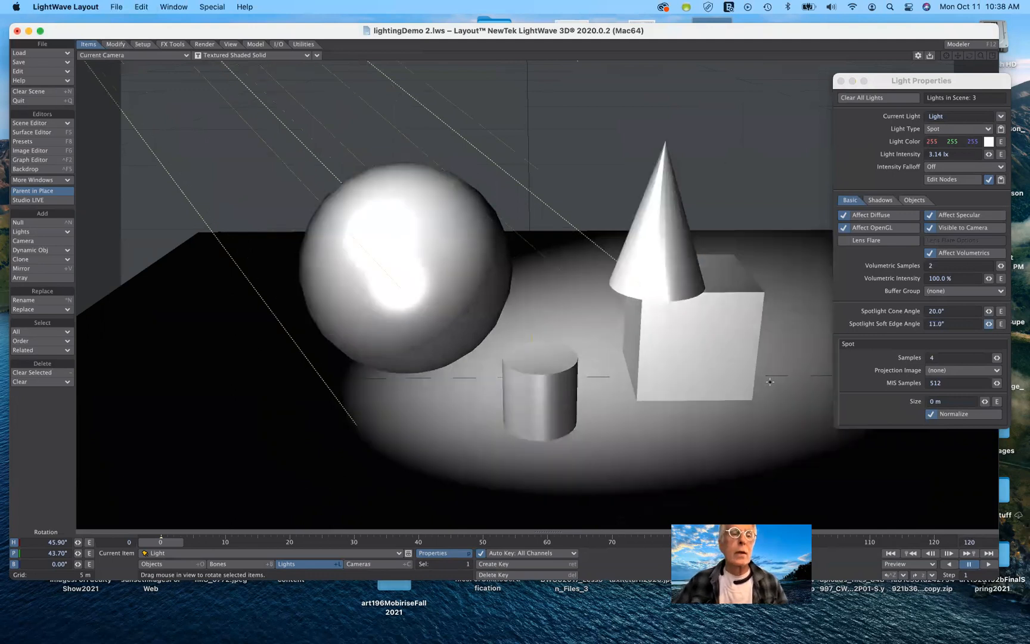
Switch the viewport to VPR and set the spotlight projection image to windowPanesMaskInvert.jpg.
{"action": "left_click", "coordinate": [234, 57]}
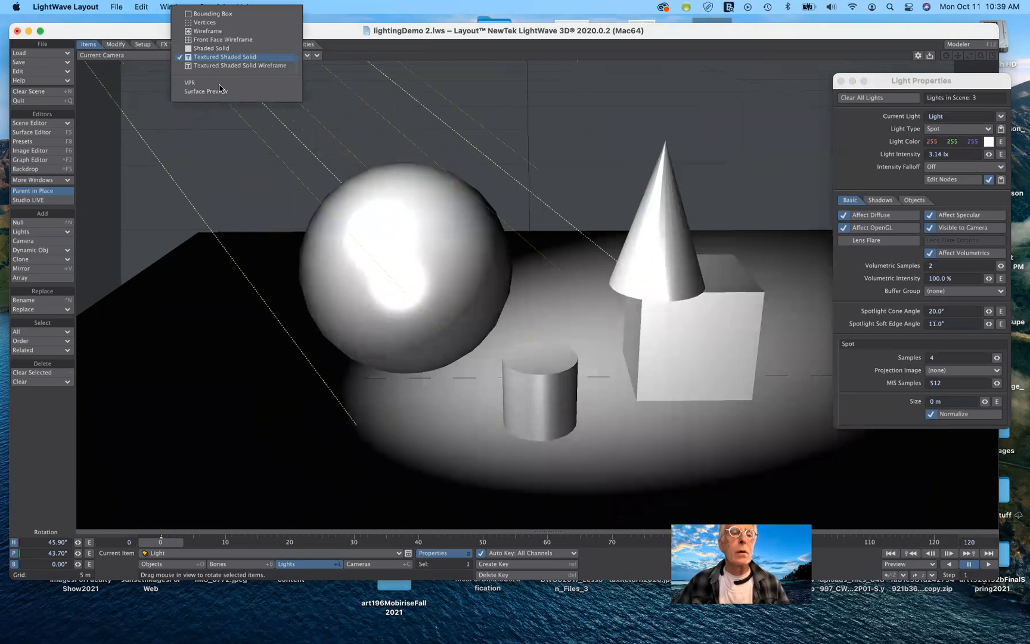
{"action": "left_click", "coordinate": [219, 84]}
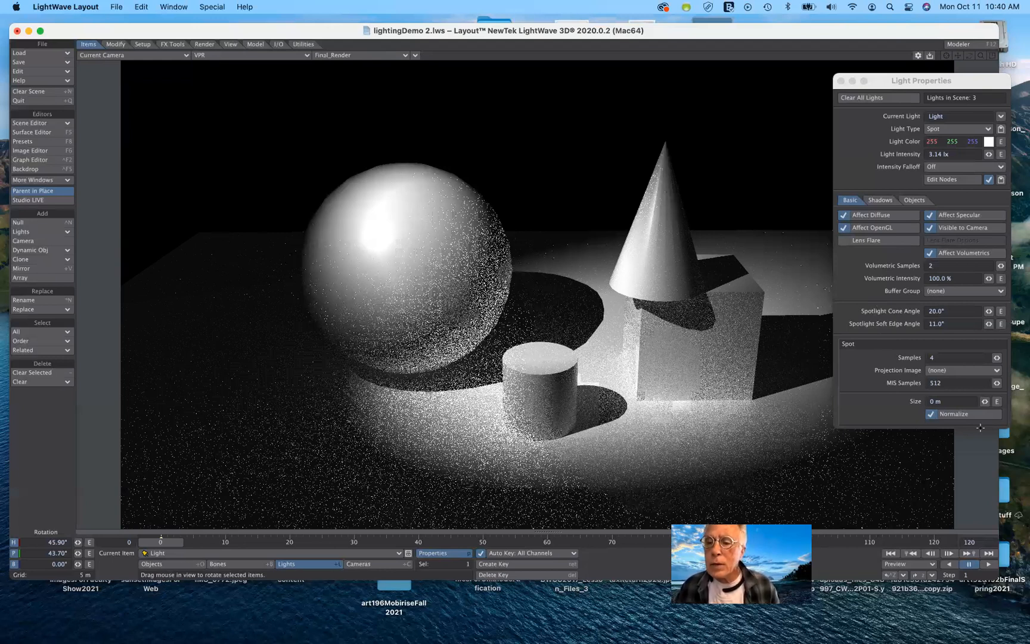
{"action": "left_click", "coordinate": [945, 371]}
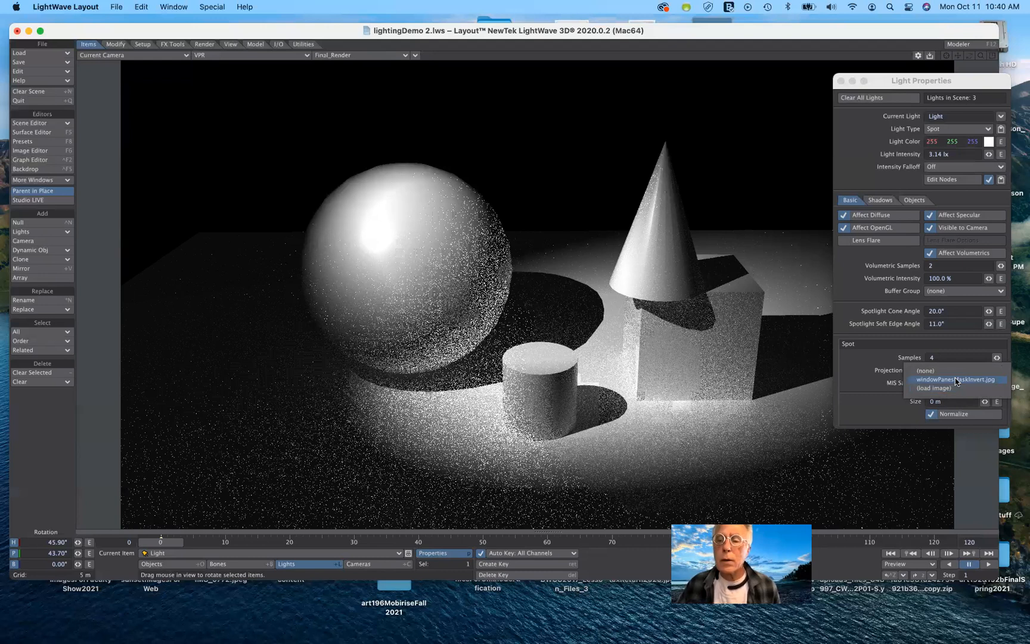
{"action": "left_click", "coordinate": [956, 379]}
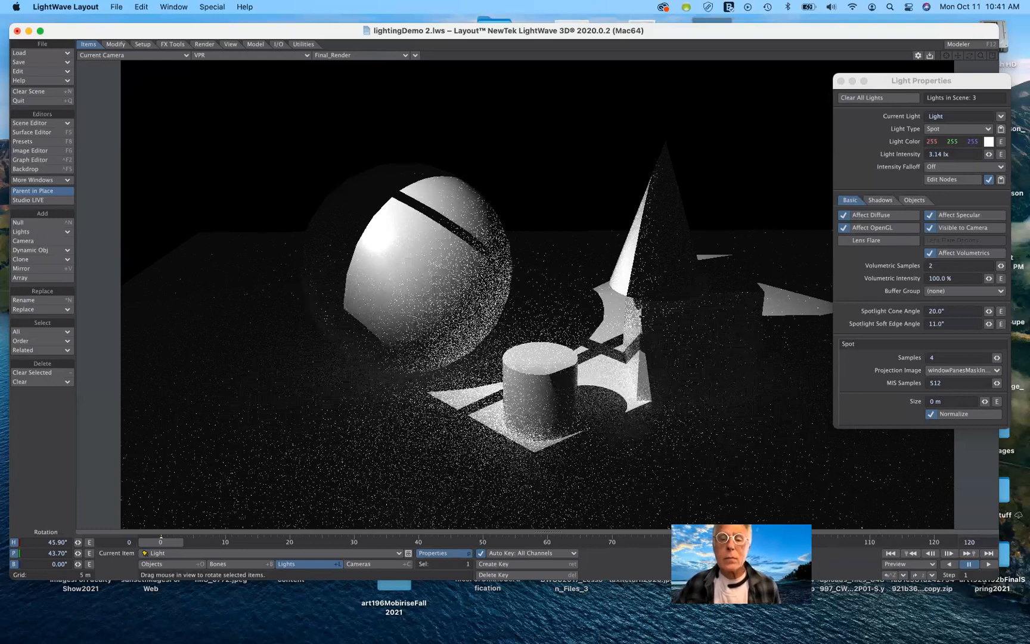
Set the light color to a light blue of 125, 158, 255.
{"action": "left_click", "coordinate": [988, 142]}
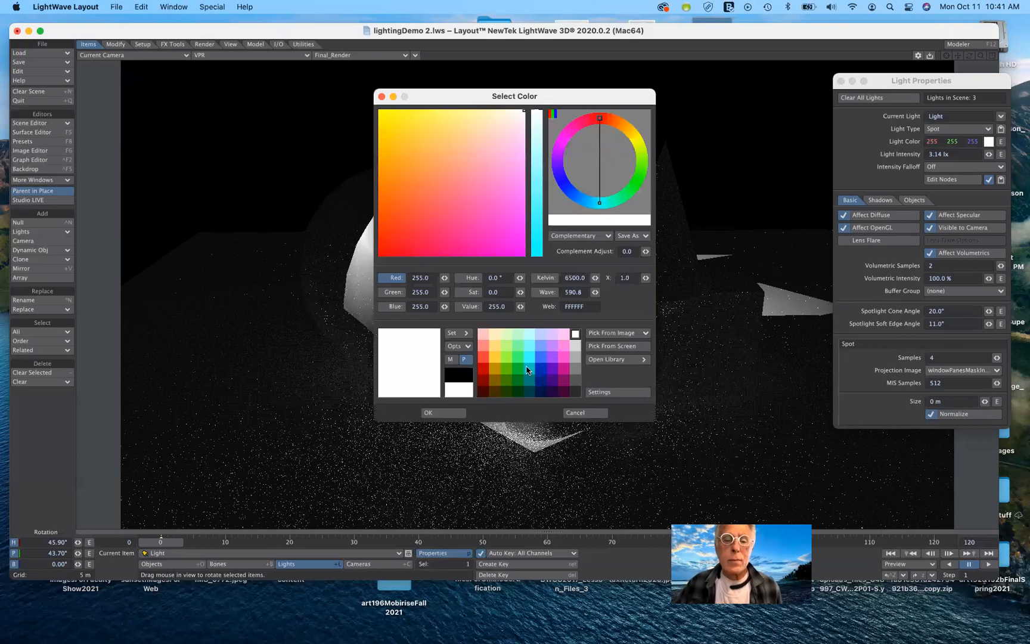
{"action": "left_click", "coordinate": [540, 357]}
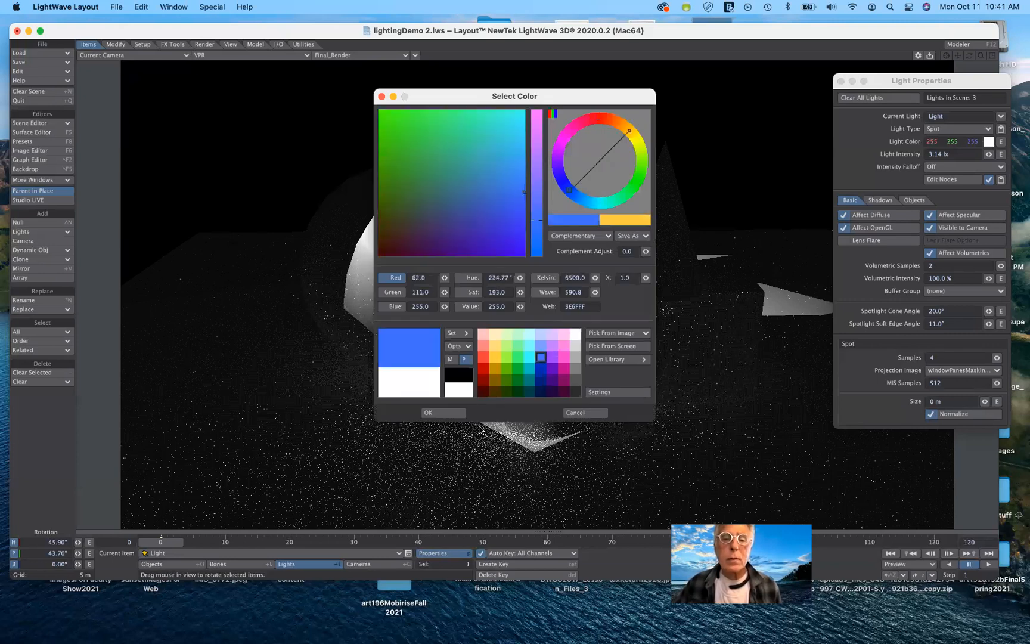
{"action": "key", "text": "Return"}
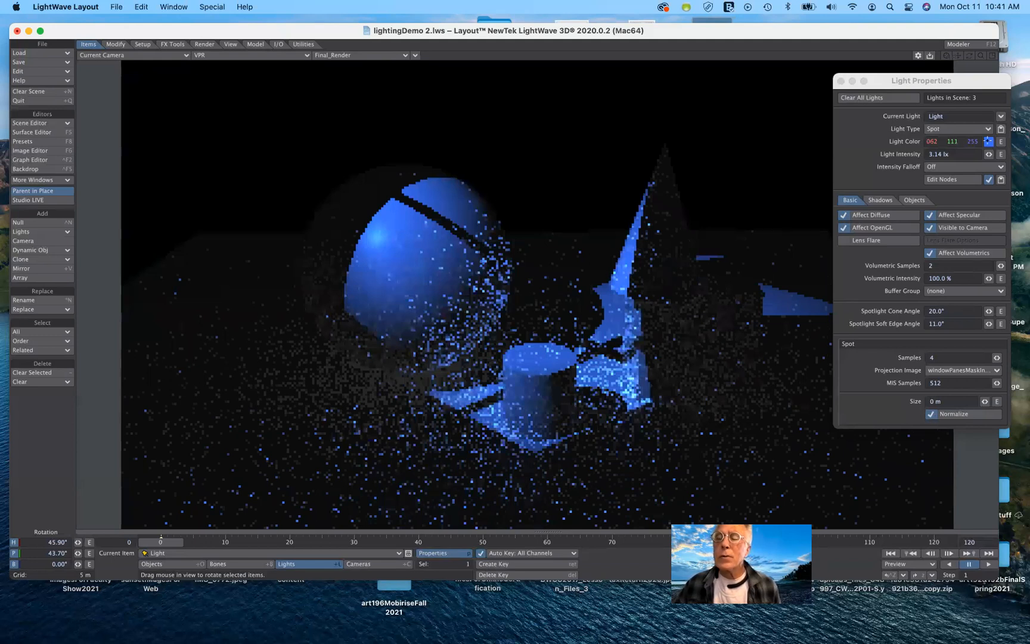
{"action": "left_click", "coordinate": [989, 143]}
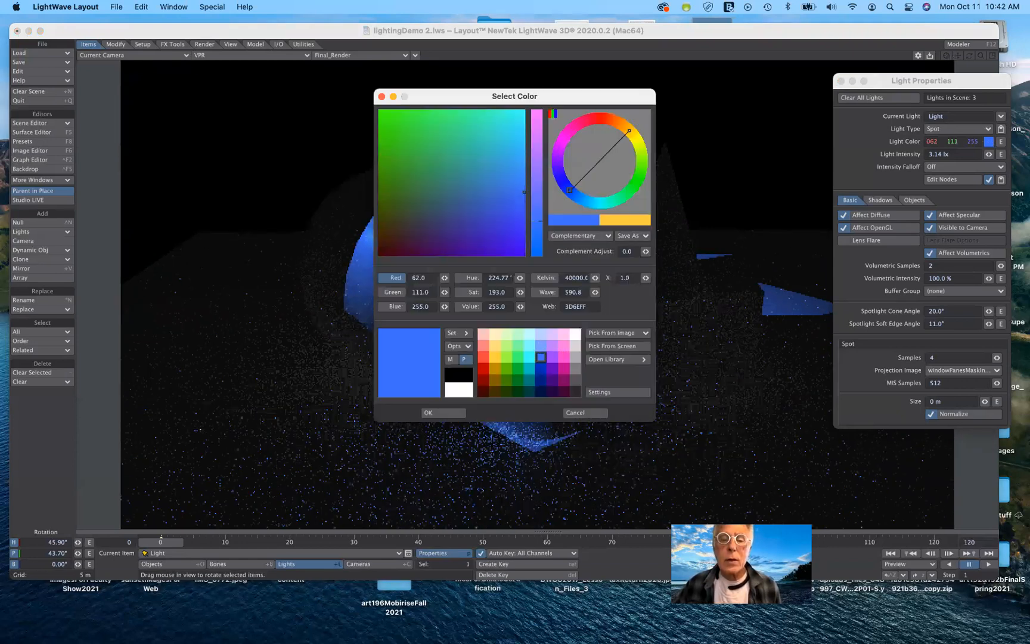
{"action": "left_click", "coordinate": [541, 345]}
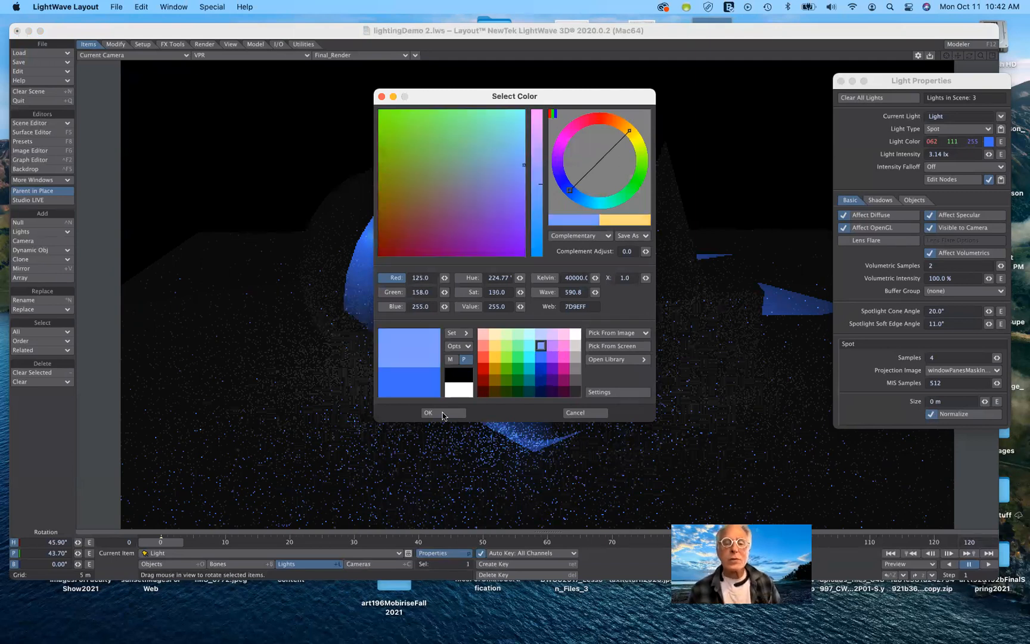
{"action": "left_click", "coordinate": [442, 413]}
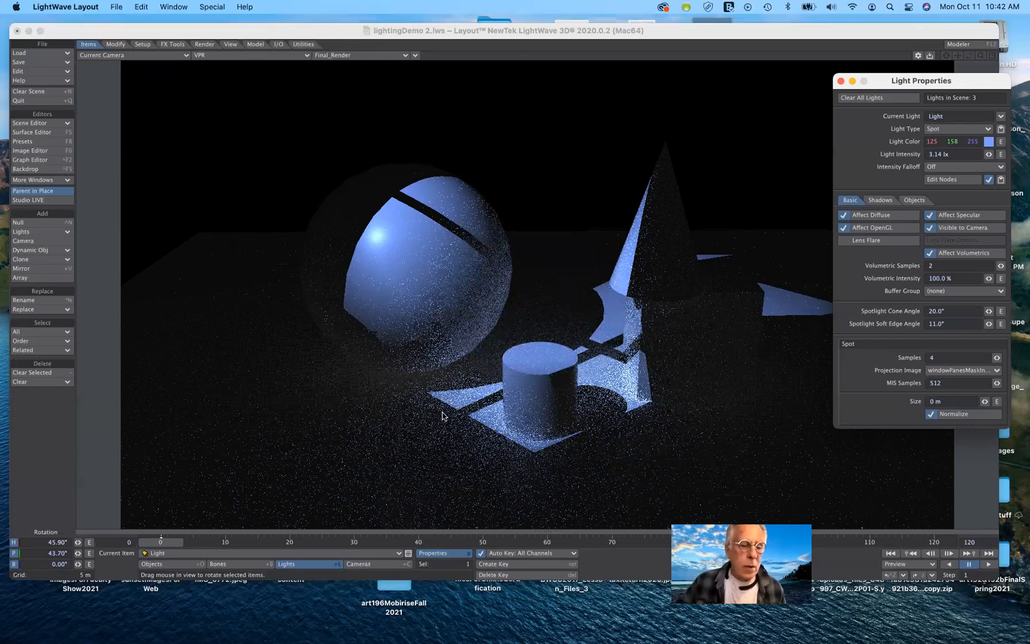
{"action": "left_click", "coordinate": [283, 556]}
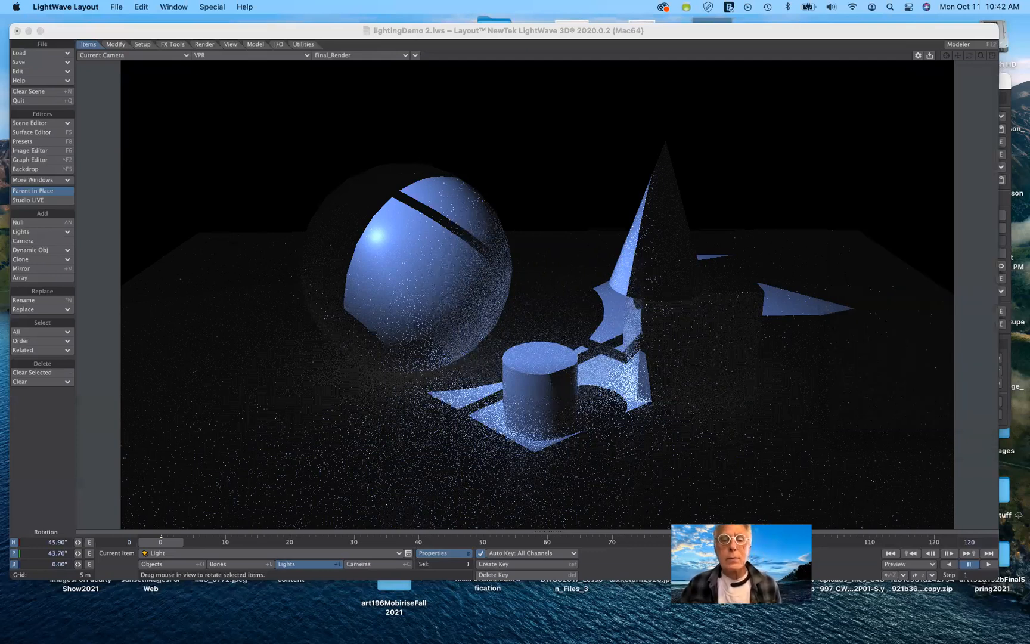
{"action": "key", "text": "p"}
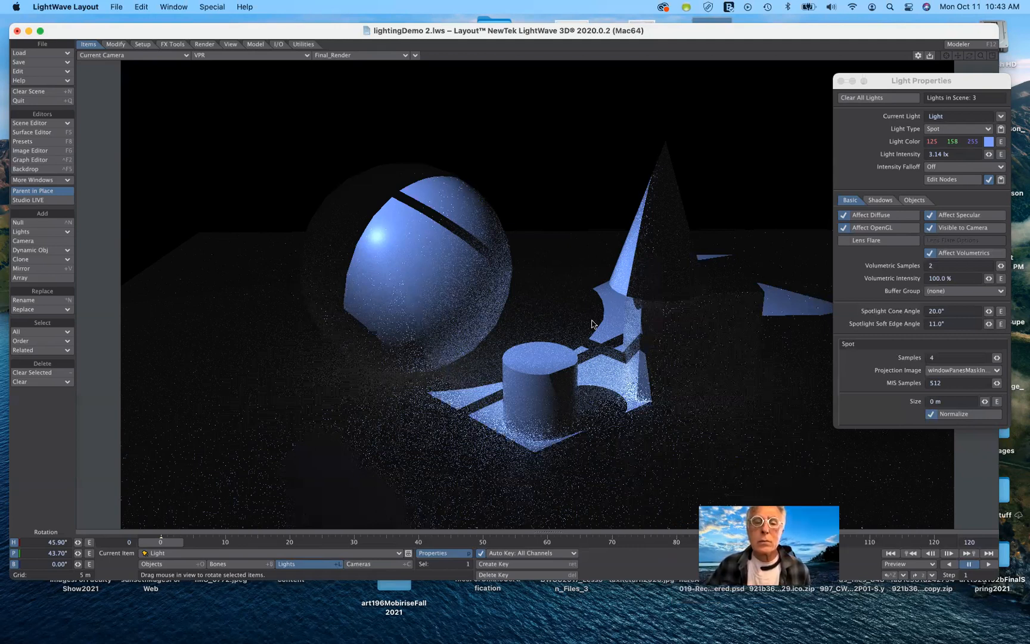
{"action": "left_click", "coordinate": [960, 130]}
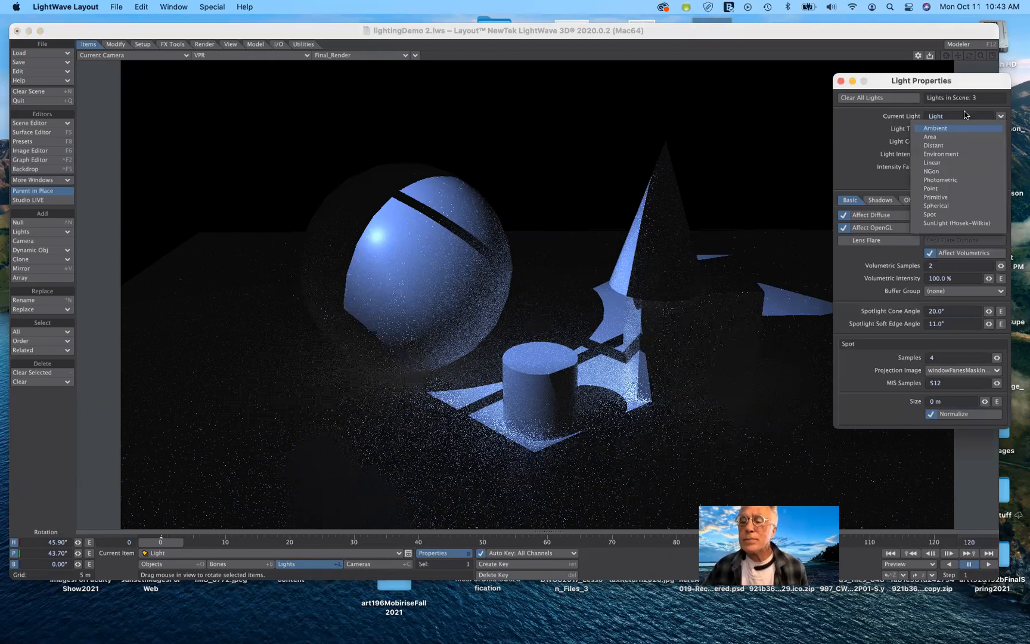
{"action": "left_click", "coordinate": [981, 379]}
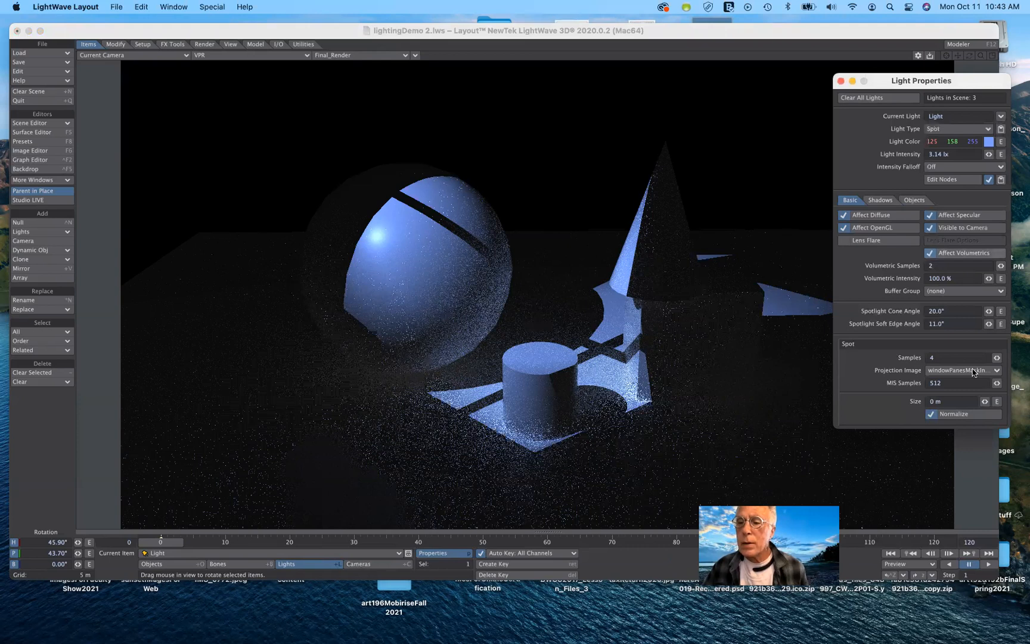
Set the spotlight projection image to Sandbar.tga.
{"action": "left_click", "coordinate": [973, 372]}
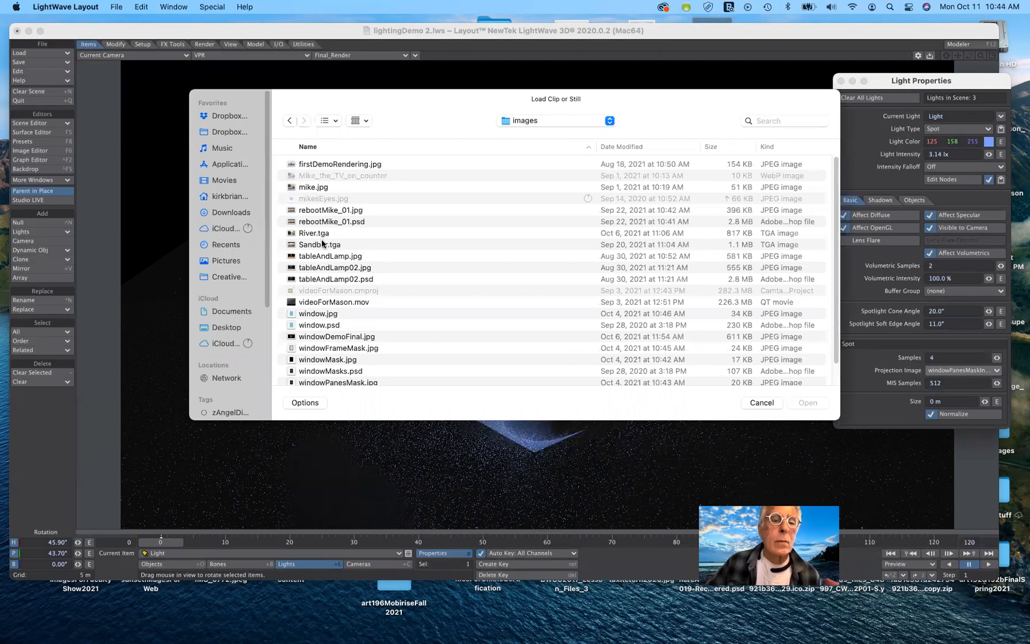
{"action": "left_click", "coordinate": [316, 233]}
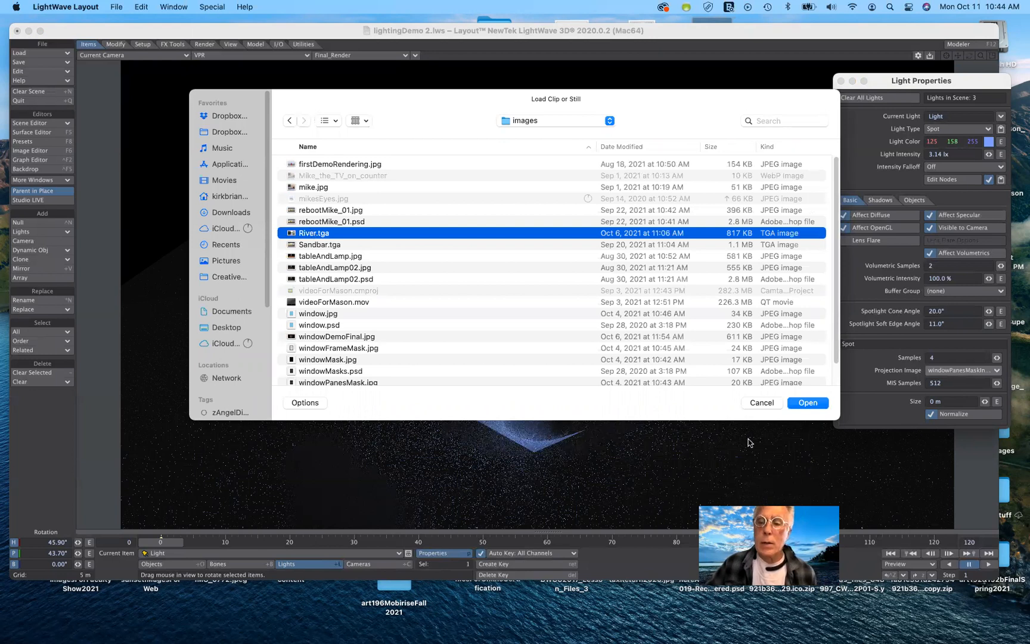
{"action": "key", "text": "Down"}
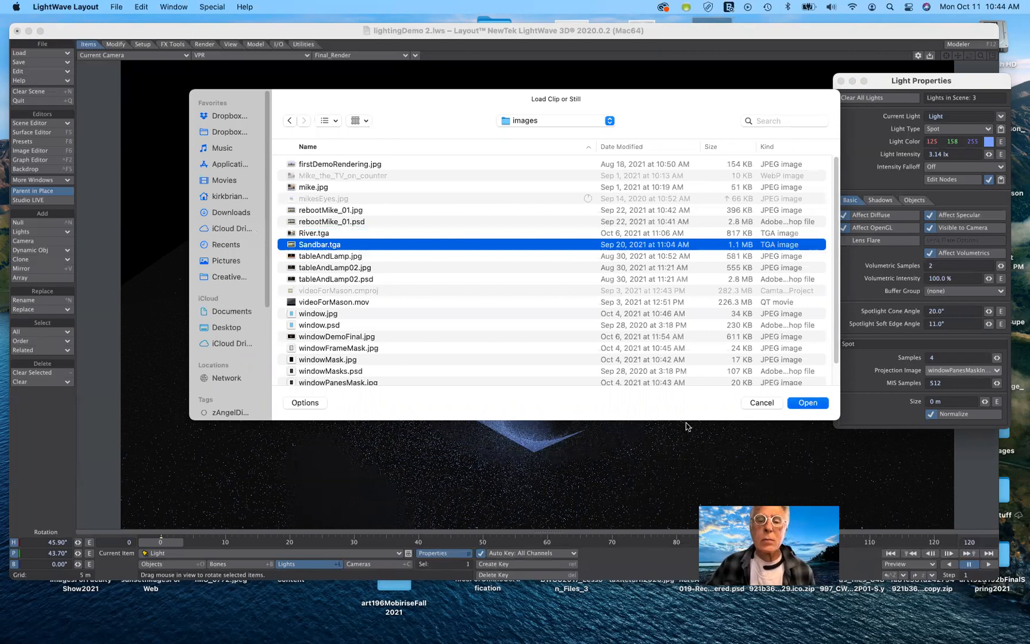
{"action": "key", "text": "Escape"}
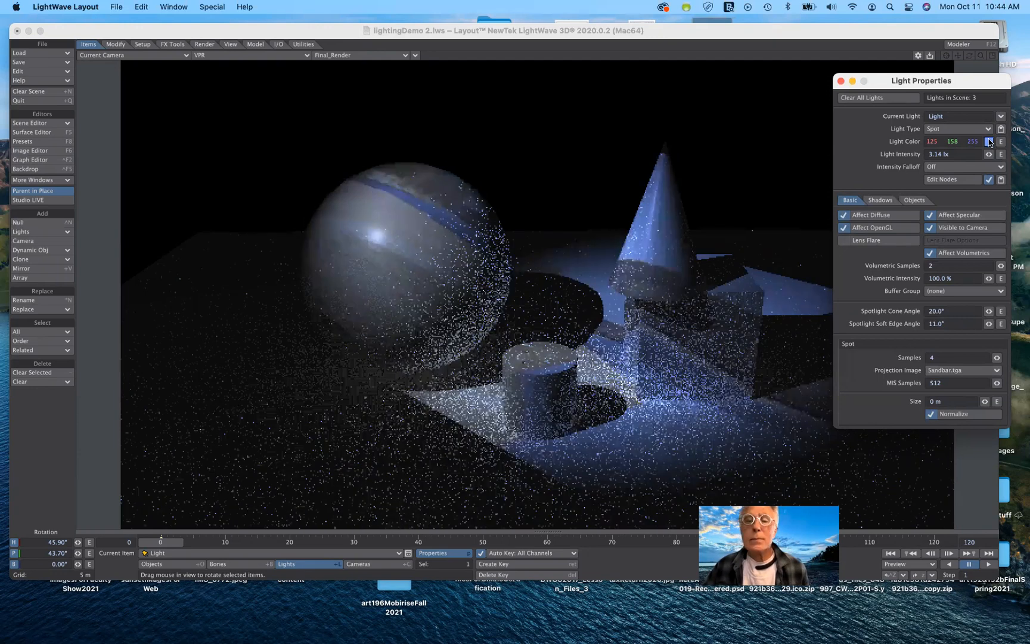
Set the light color to white (255, 255, 255) and open the light's object exclusion list.
{"action": "left_click", "coordinate": [464, 400]}
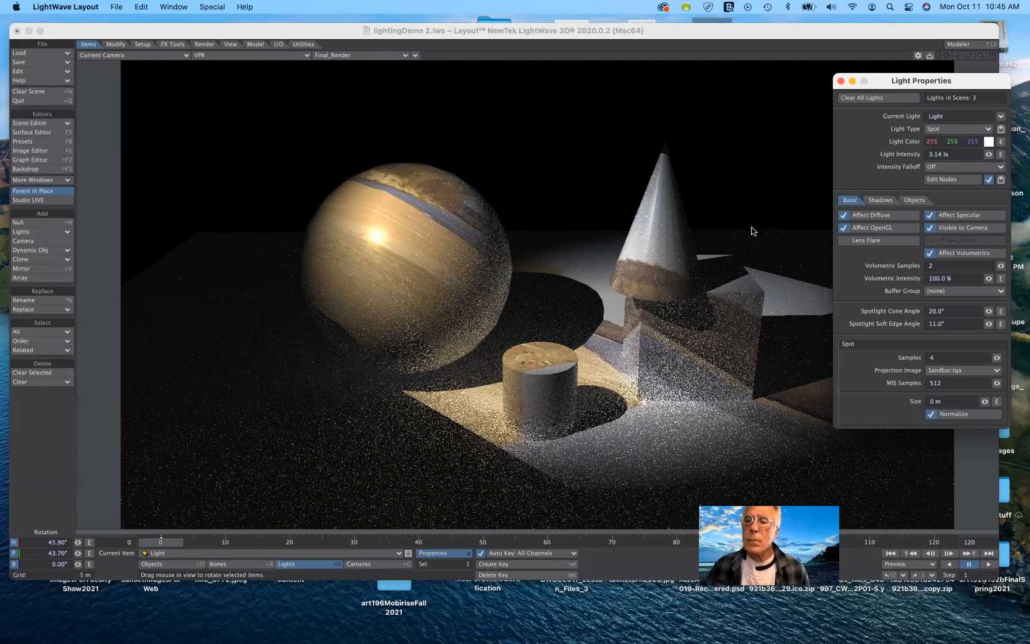
{"action": "left_click", "coordinate": [844, 241]}
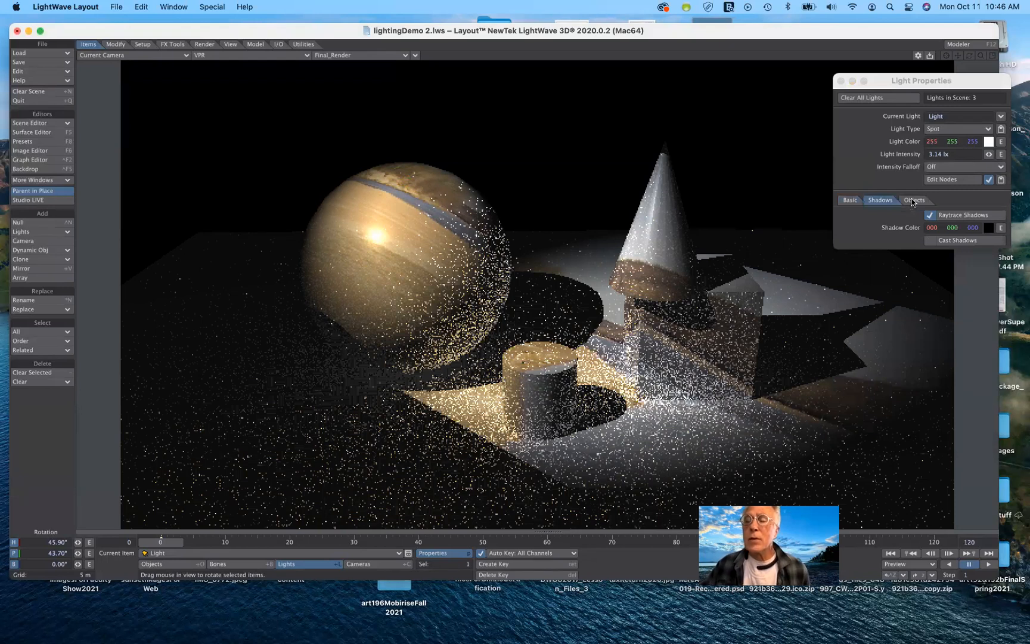
{"action": "left_click", "coordinate": [913, 201]}
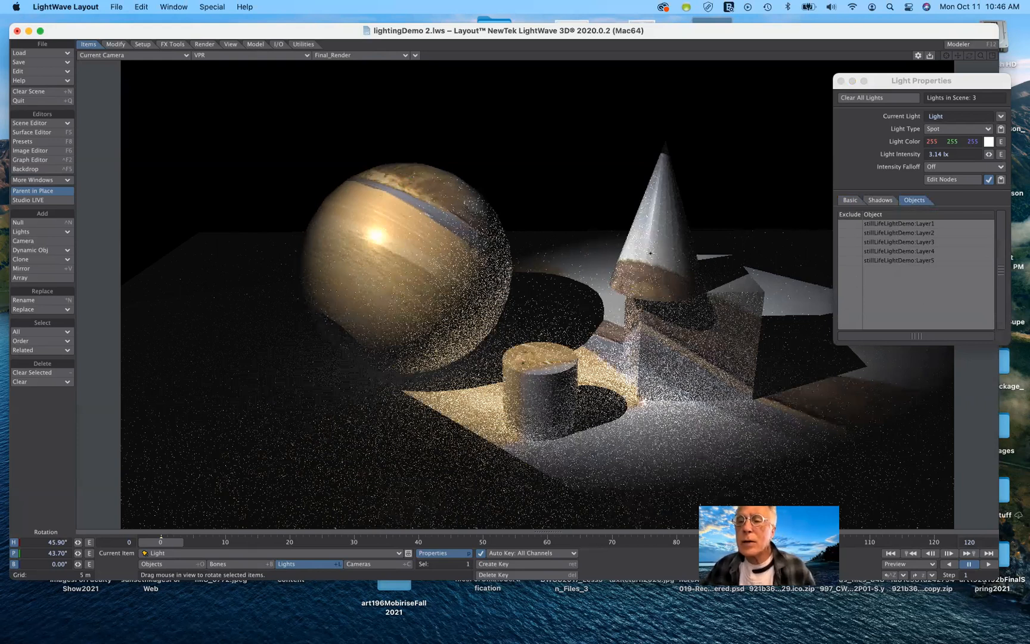
Exclude Layer1 and Layer3 from the light one at a time, then include each again.
{"action": "left_click", "coordinate": [852, 233]}
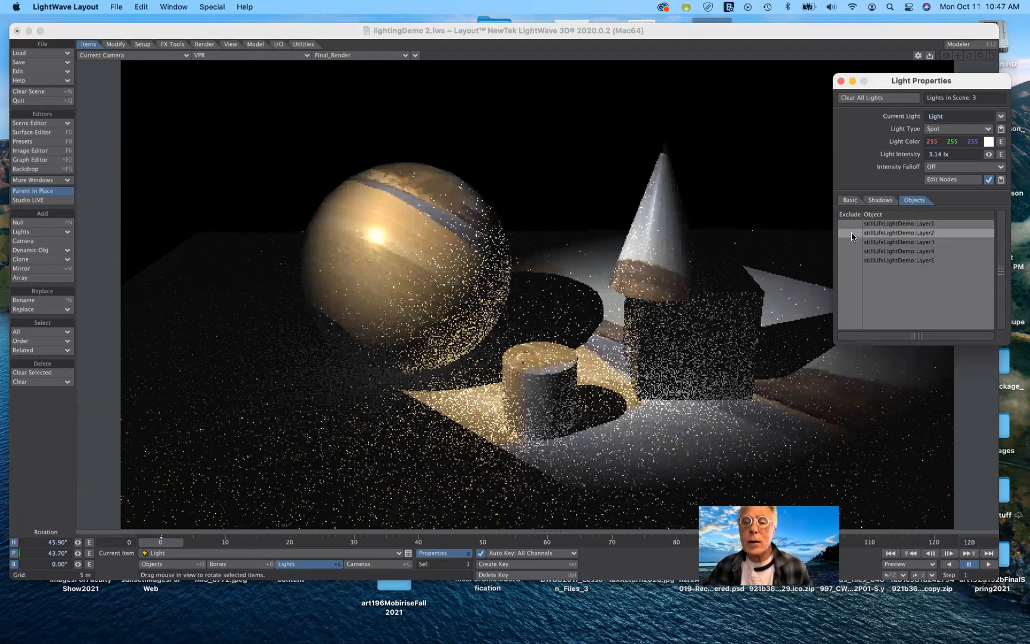
{"action": "left_click", "coordinate": [851, 225]}
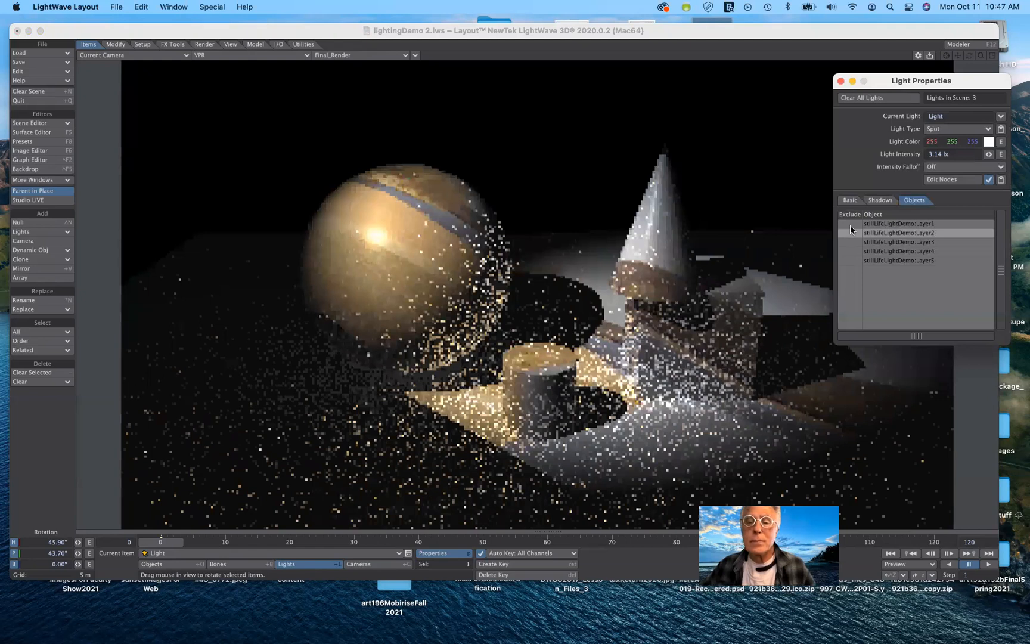
{"action": "left_click", "coordinate": [850, 226]}
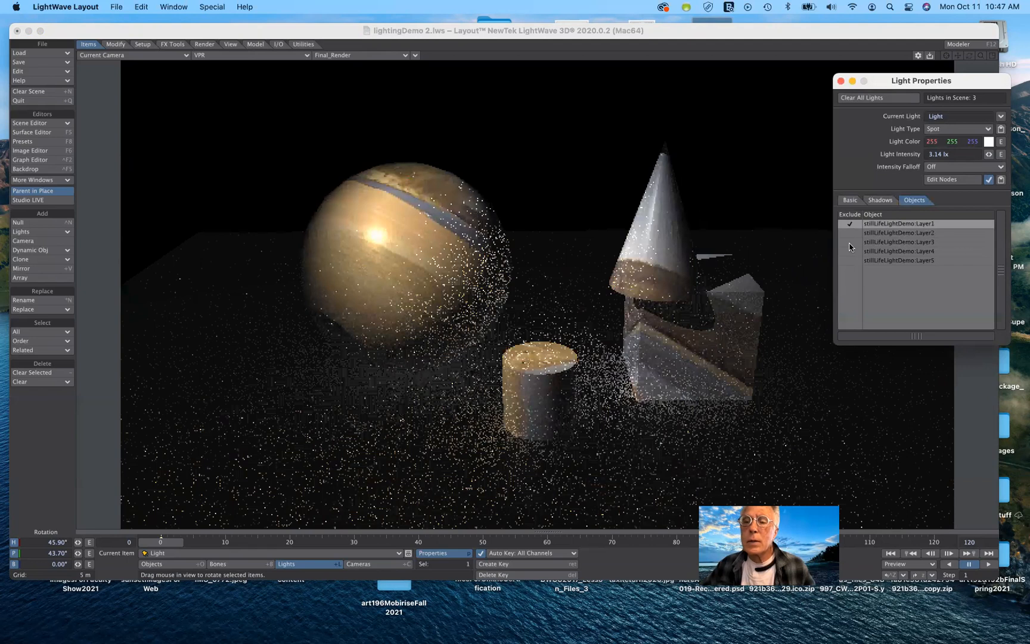
{"action": "left_click", "coordinate": [849, 223]}
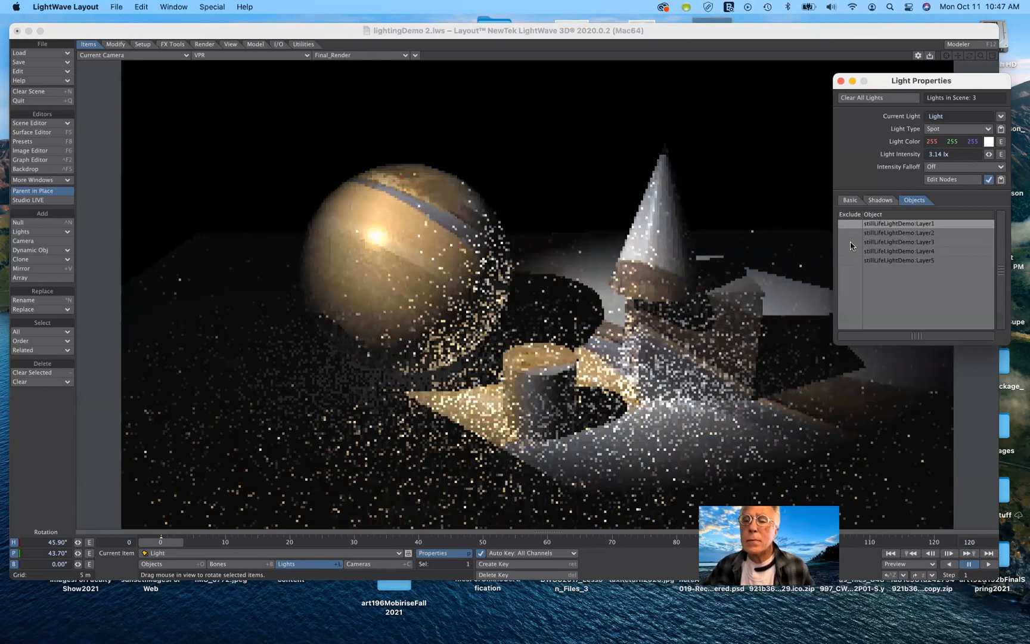
{"action": "left_click", "coordinate": [850, 242]}
{"action": "left_click", "coordinate": [851, 243]}
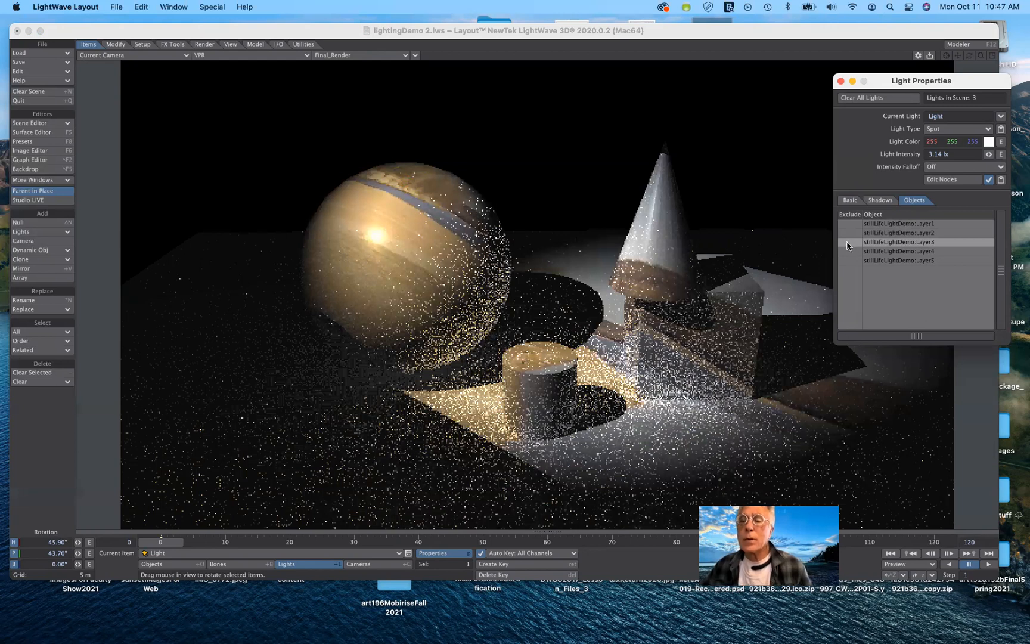
{"action": "left_click", "coordinate": [847, 242]}
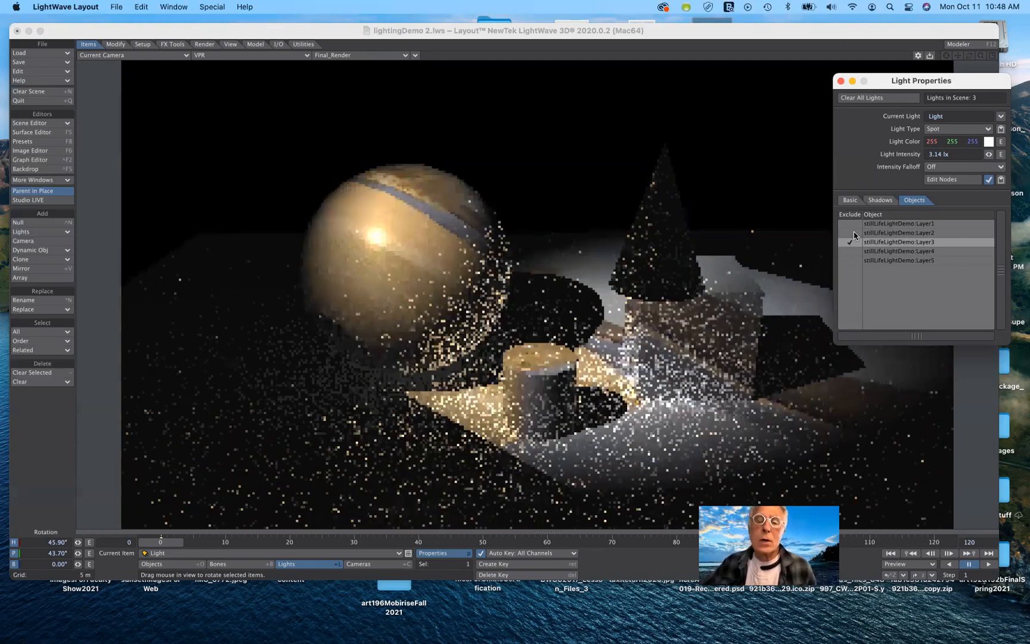
{"action": "left_click", "coordinate": [850, 242]}
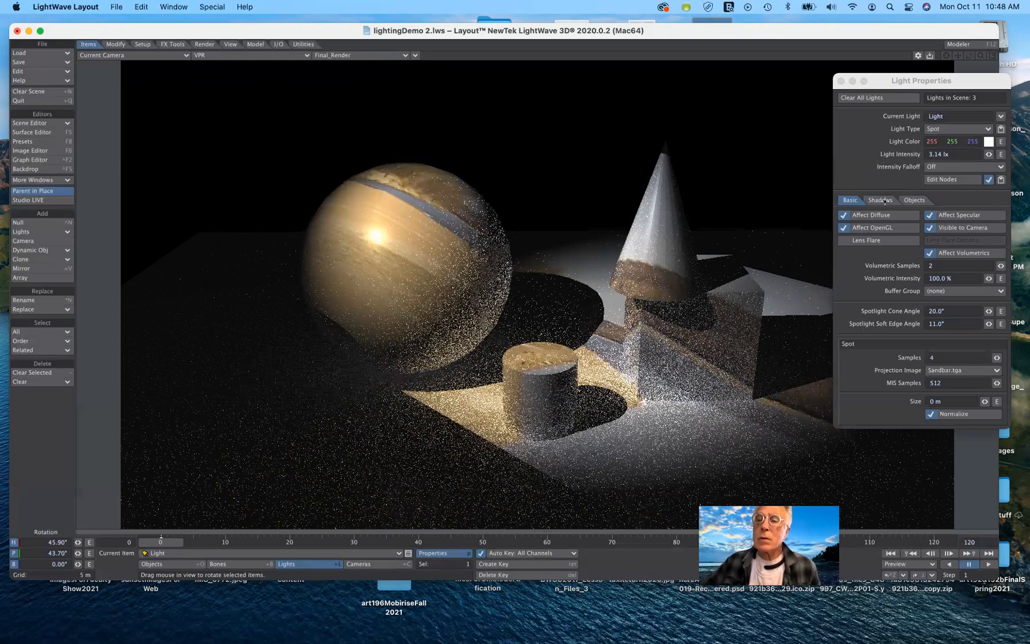
Change the light type to SunLight (Hosek-Wilkie).
{"action": "left_click", "coordinate": [915, 200]}
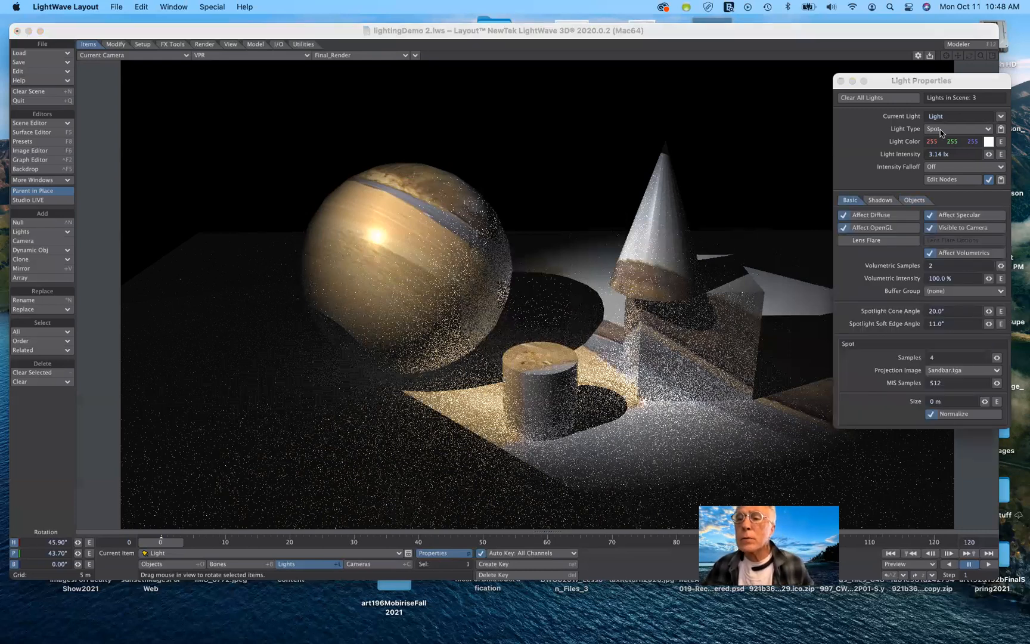
{"action": "left_click", "coordinate": [941, 130]}
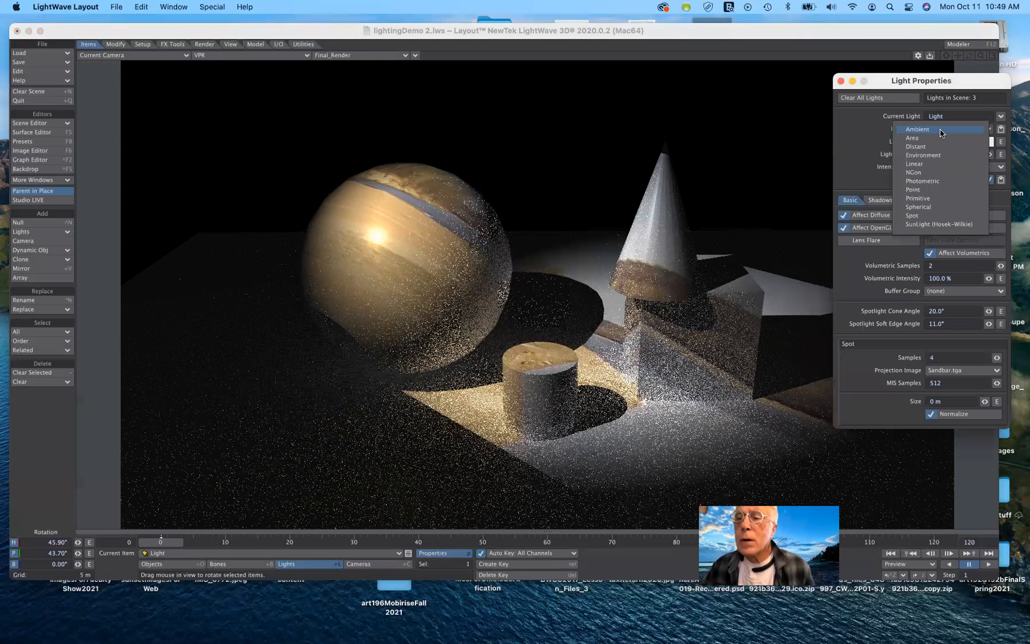
{"action": "key", "text": "Down"}
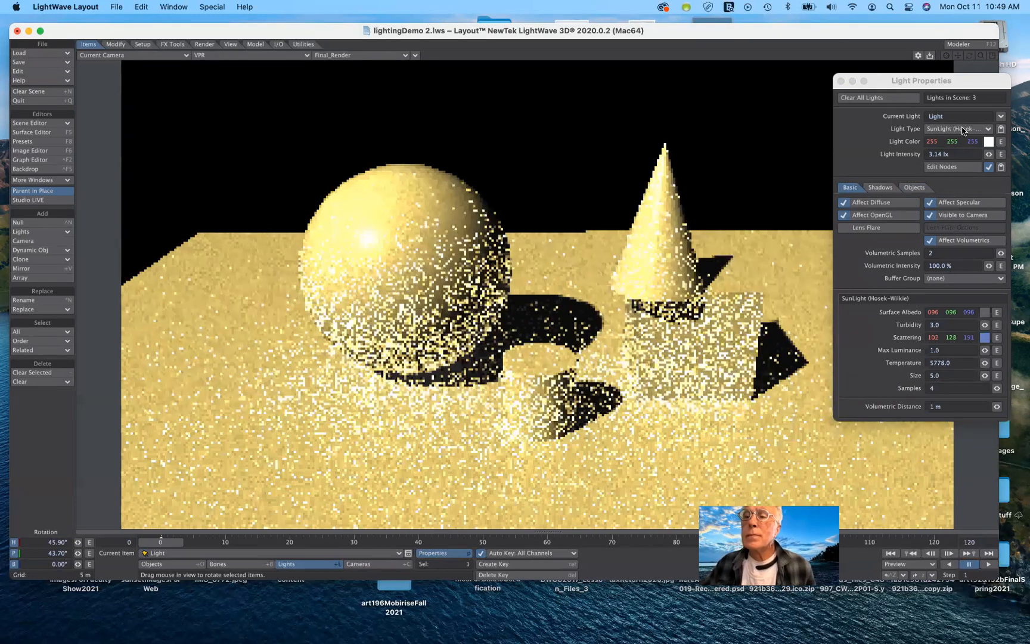
Switch to Safari and close the course attendance tab.
{"action": "left_click", "coordinate": [964, 130]}
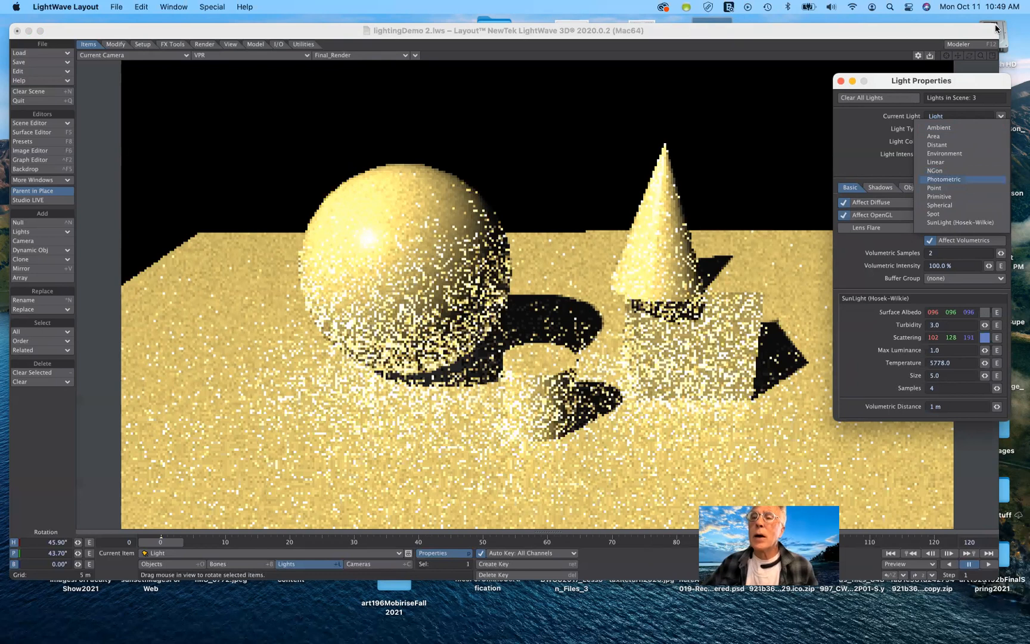
{"action": "left_click", "coordinate": [957, 50]}
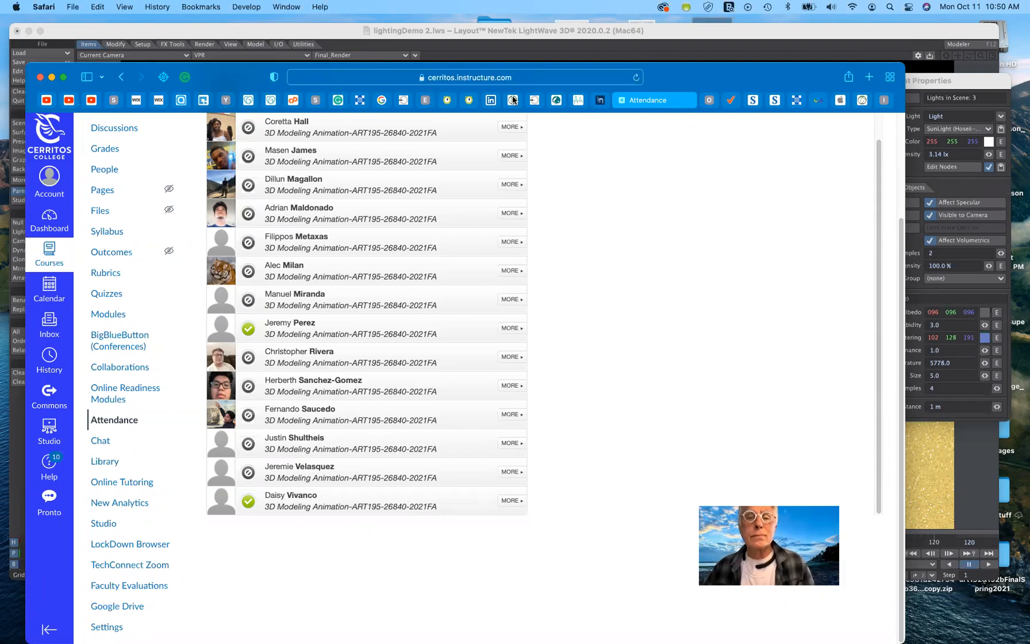
{"action": "mouse_move", "coordinate": [513, 100]}
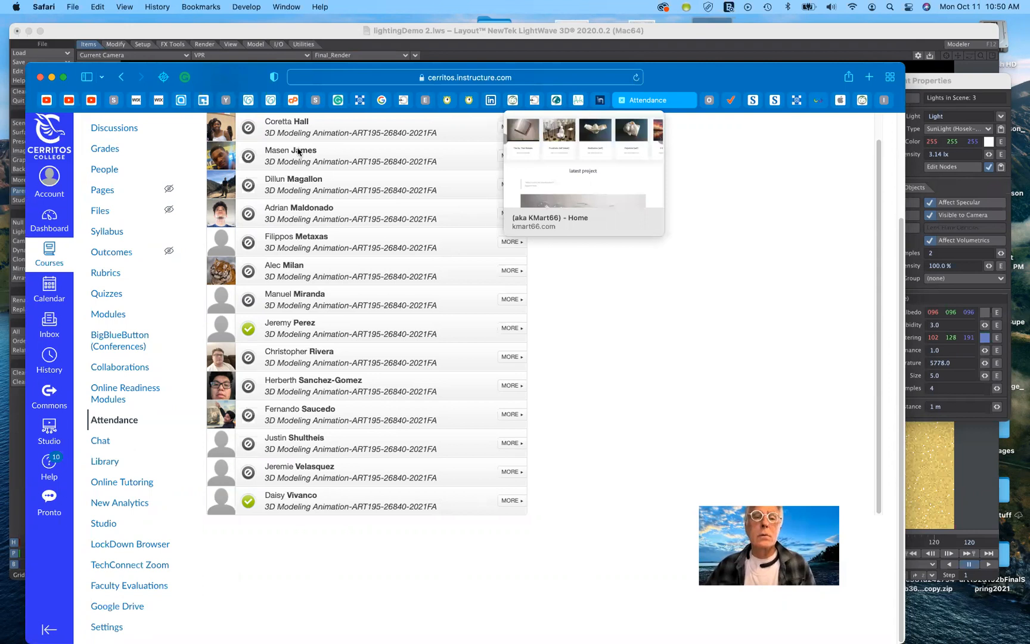
{"action": "key", "text": "super+w"}
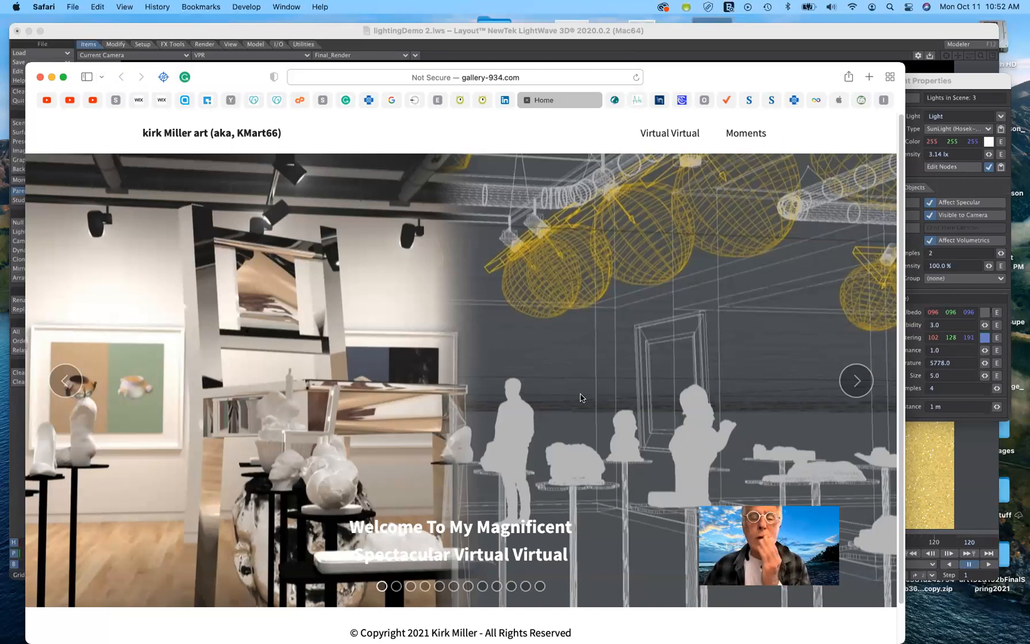
Browse the gallery website's slideshow of virtual gallery renderings.
{"action": "left_click", "coordinate": [454, 587]}
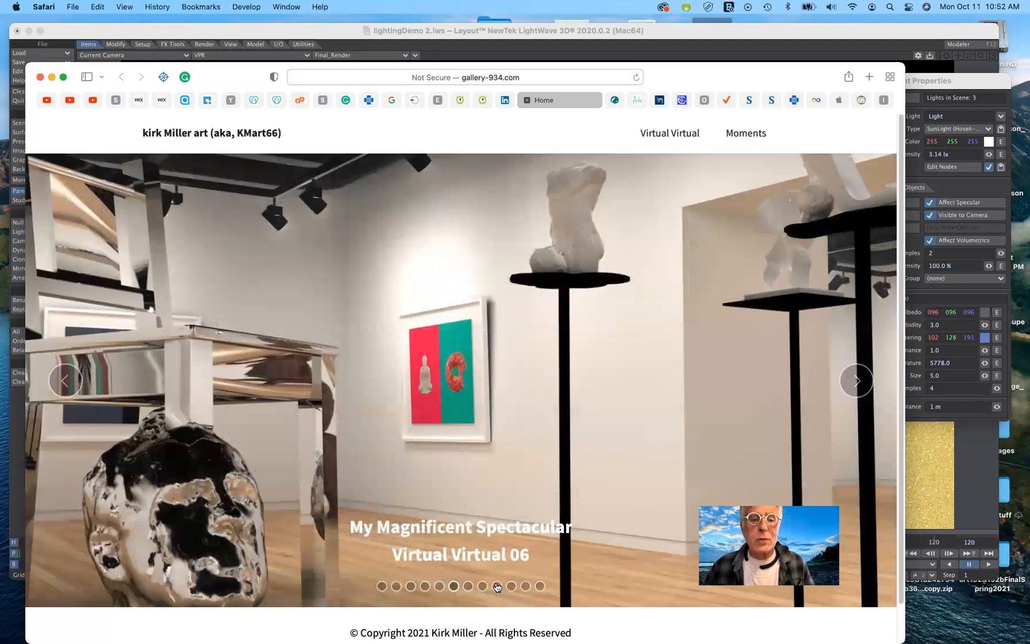
{"action": "left_click", "coordinate": [497, 587]}
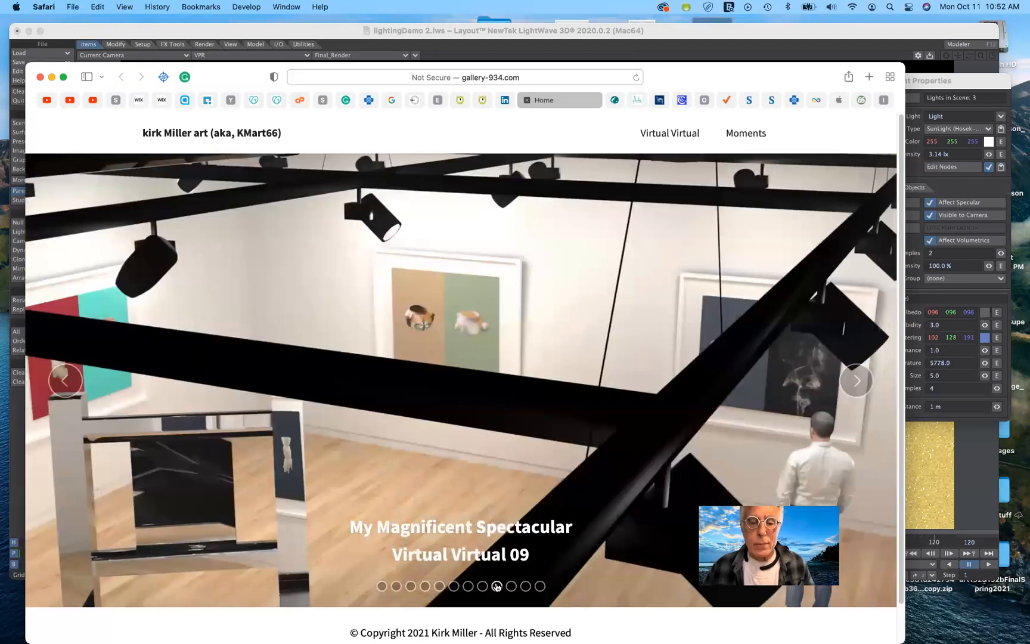
{"action": "left_click", "coordinate": [525, 586]}
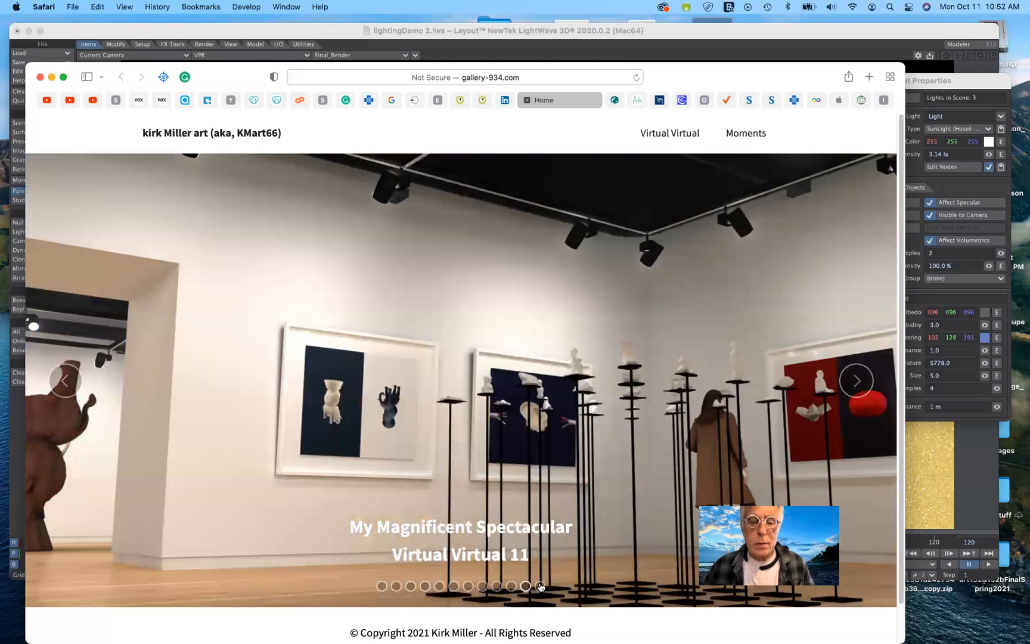
{"action": "left_click", "coordinate": [540, 586]}
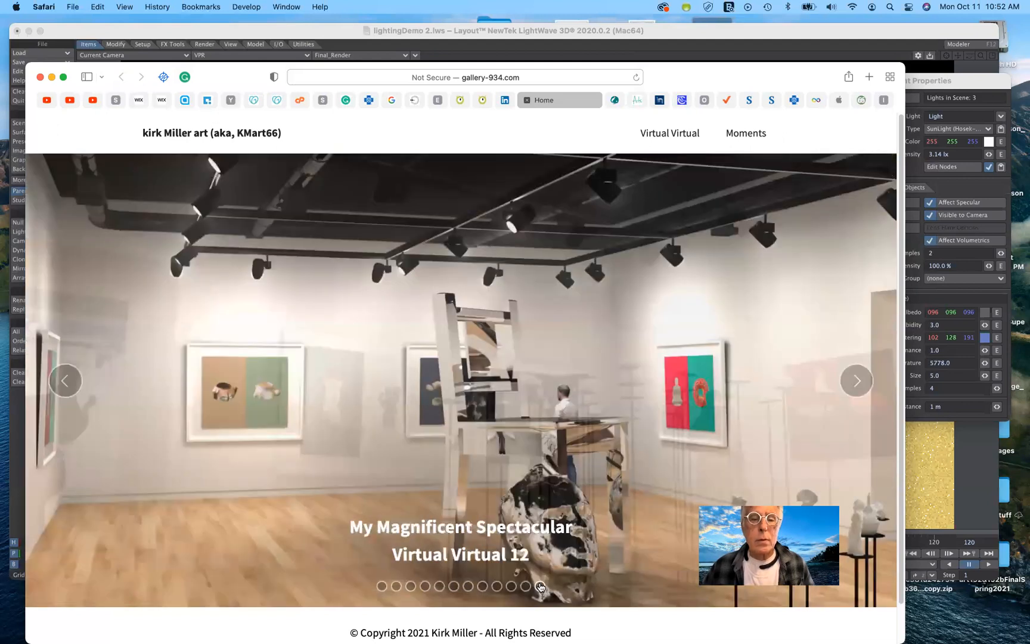
{"action": "left_click", "coordinate": [468, 588]}
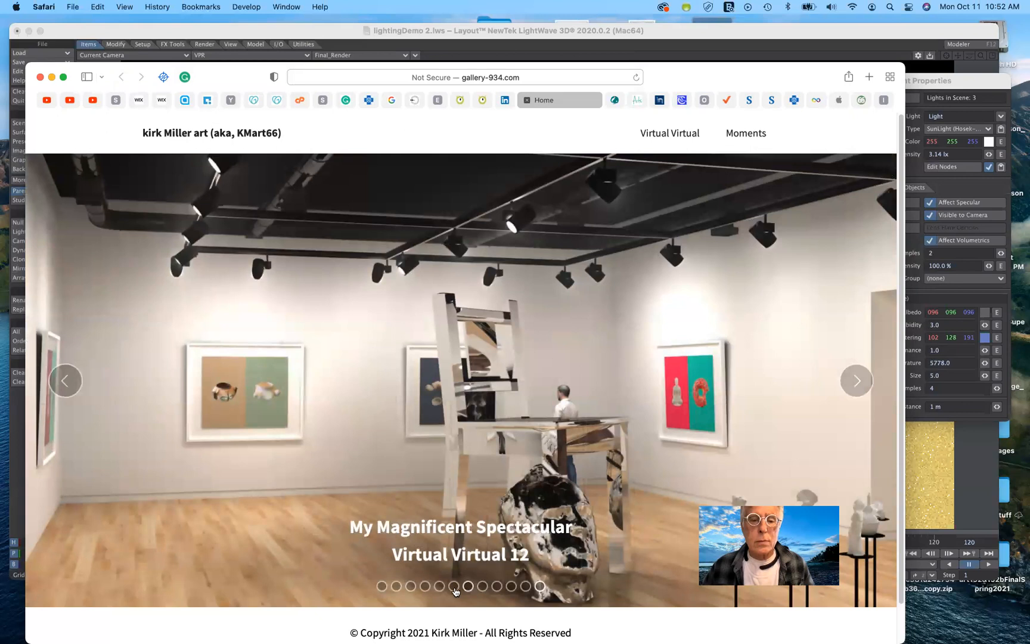
{"action": "left_click", "coordinate": [453, 589]}
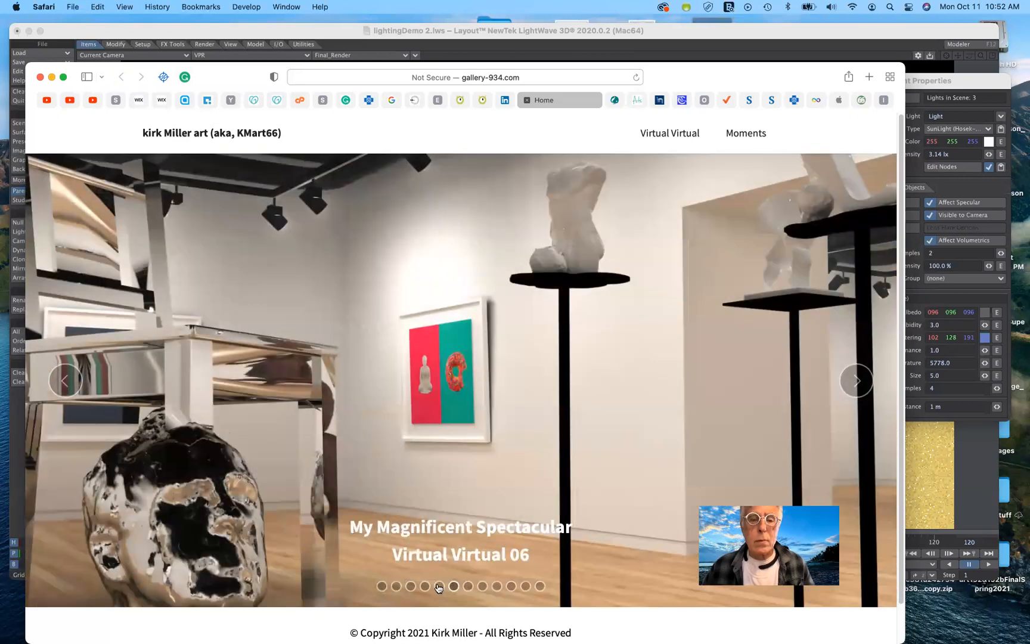
{"action": "left_click", "coordinate": [439, 587]}
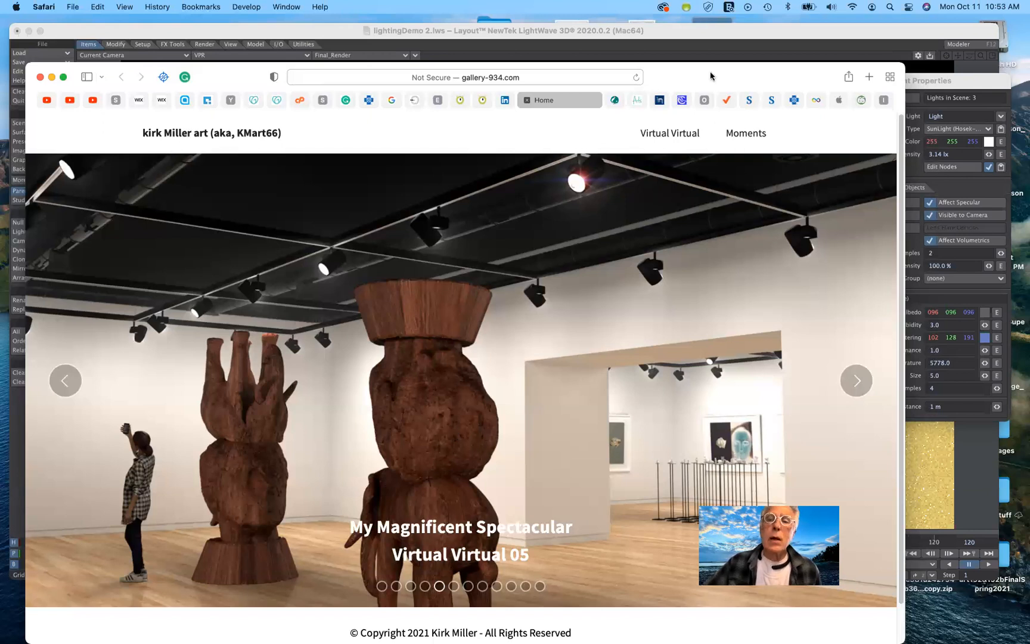
Return to Layout, change the light type to Distant, and reposition the Light Properties panel.
{"action": "left_click_drag", "start_coordinate": [710, 72], "coordinate": [735, 53]}
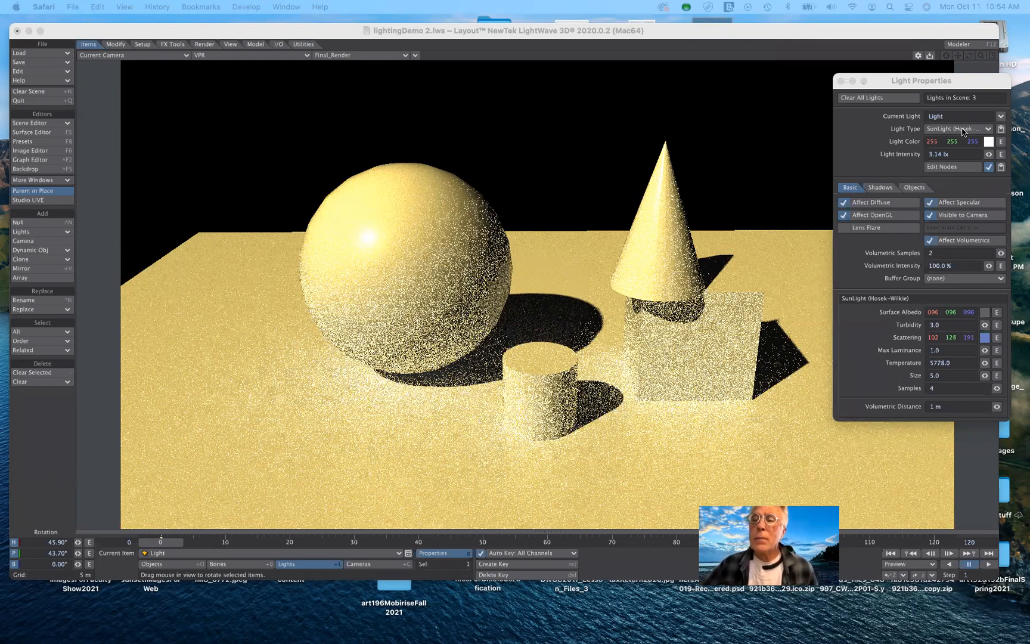
{"action": "left_click", "coordinate": [962, 130]}
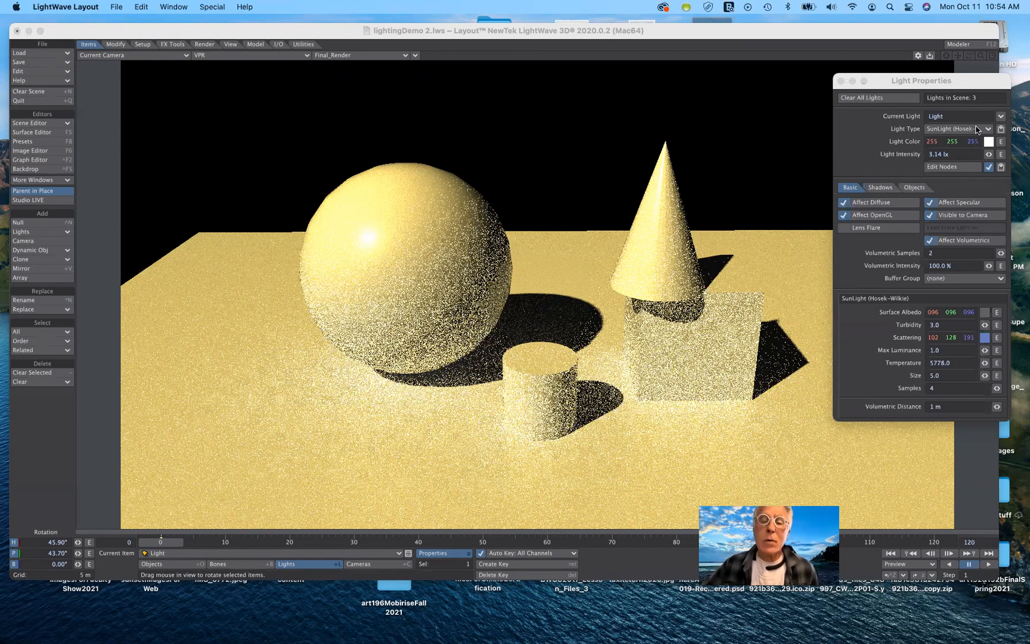
{"action": "left_click", "coordinate": [977, 129]}
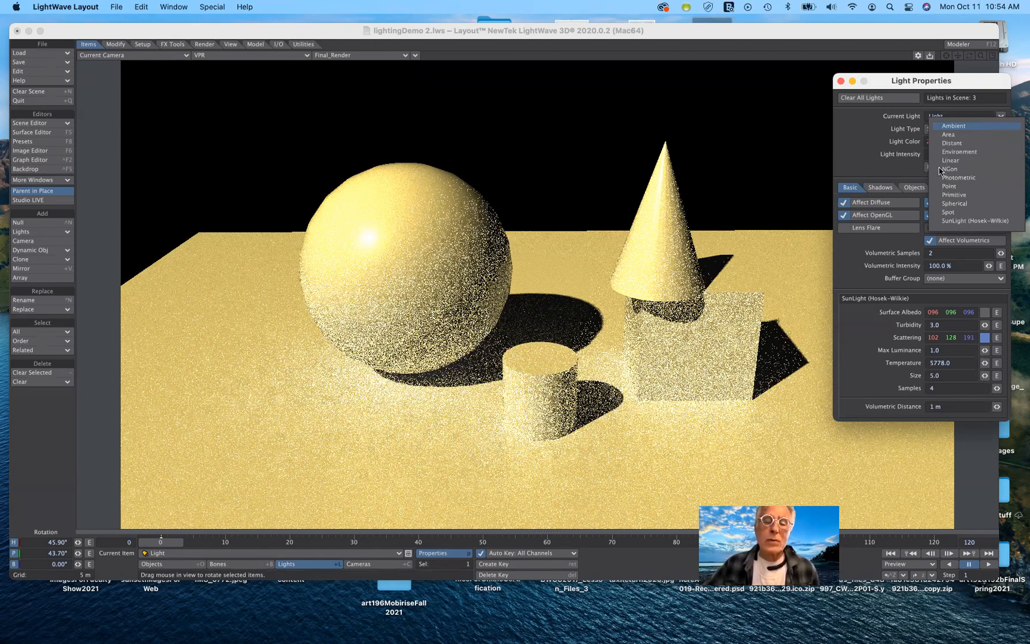
{"action": "key", "text": "Down"}
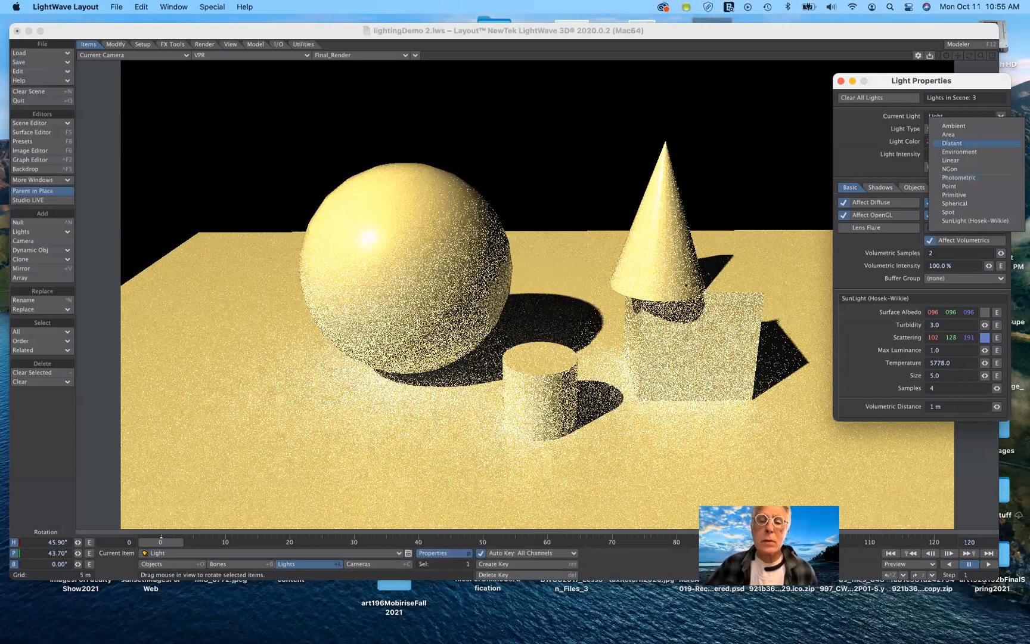
{"action": "left_click", "coordinate": [953, 144]}
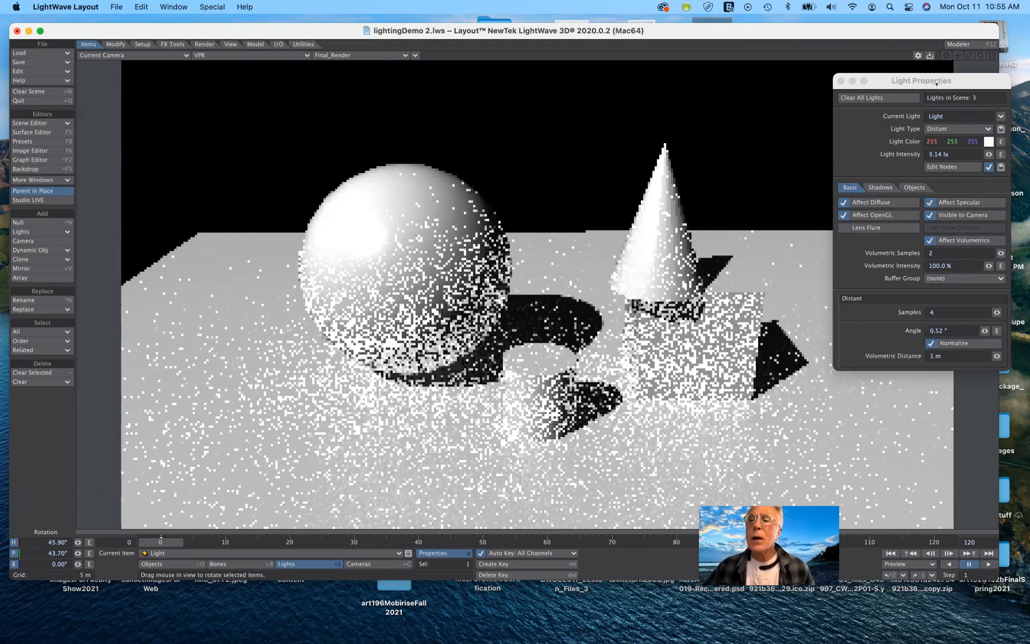
{"action": "left_click_drag", "start_coordinate": [936, 84], "coordinate": [930, 58]}
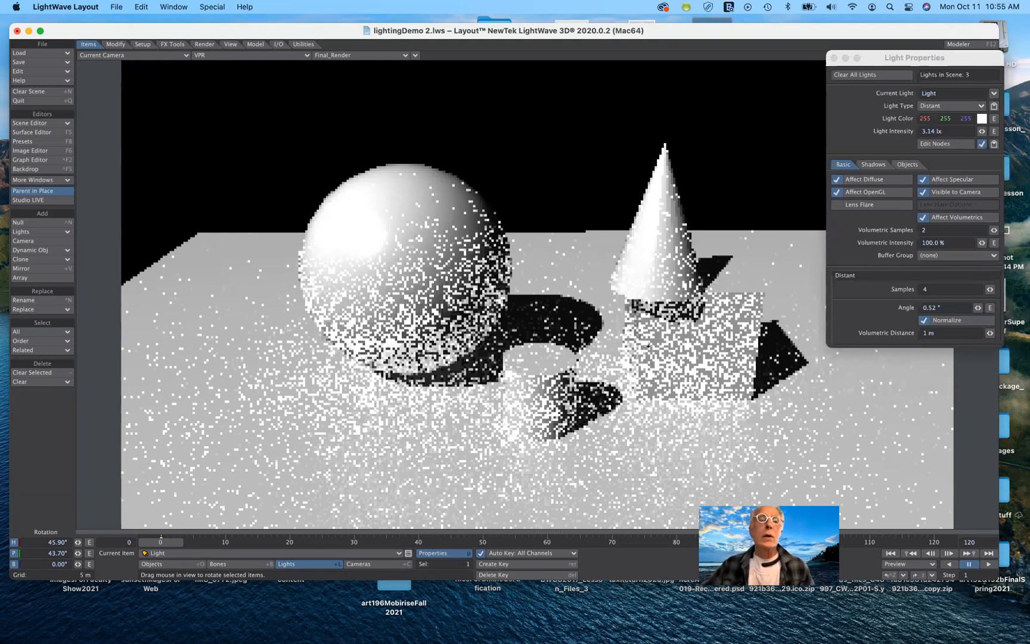